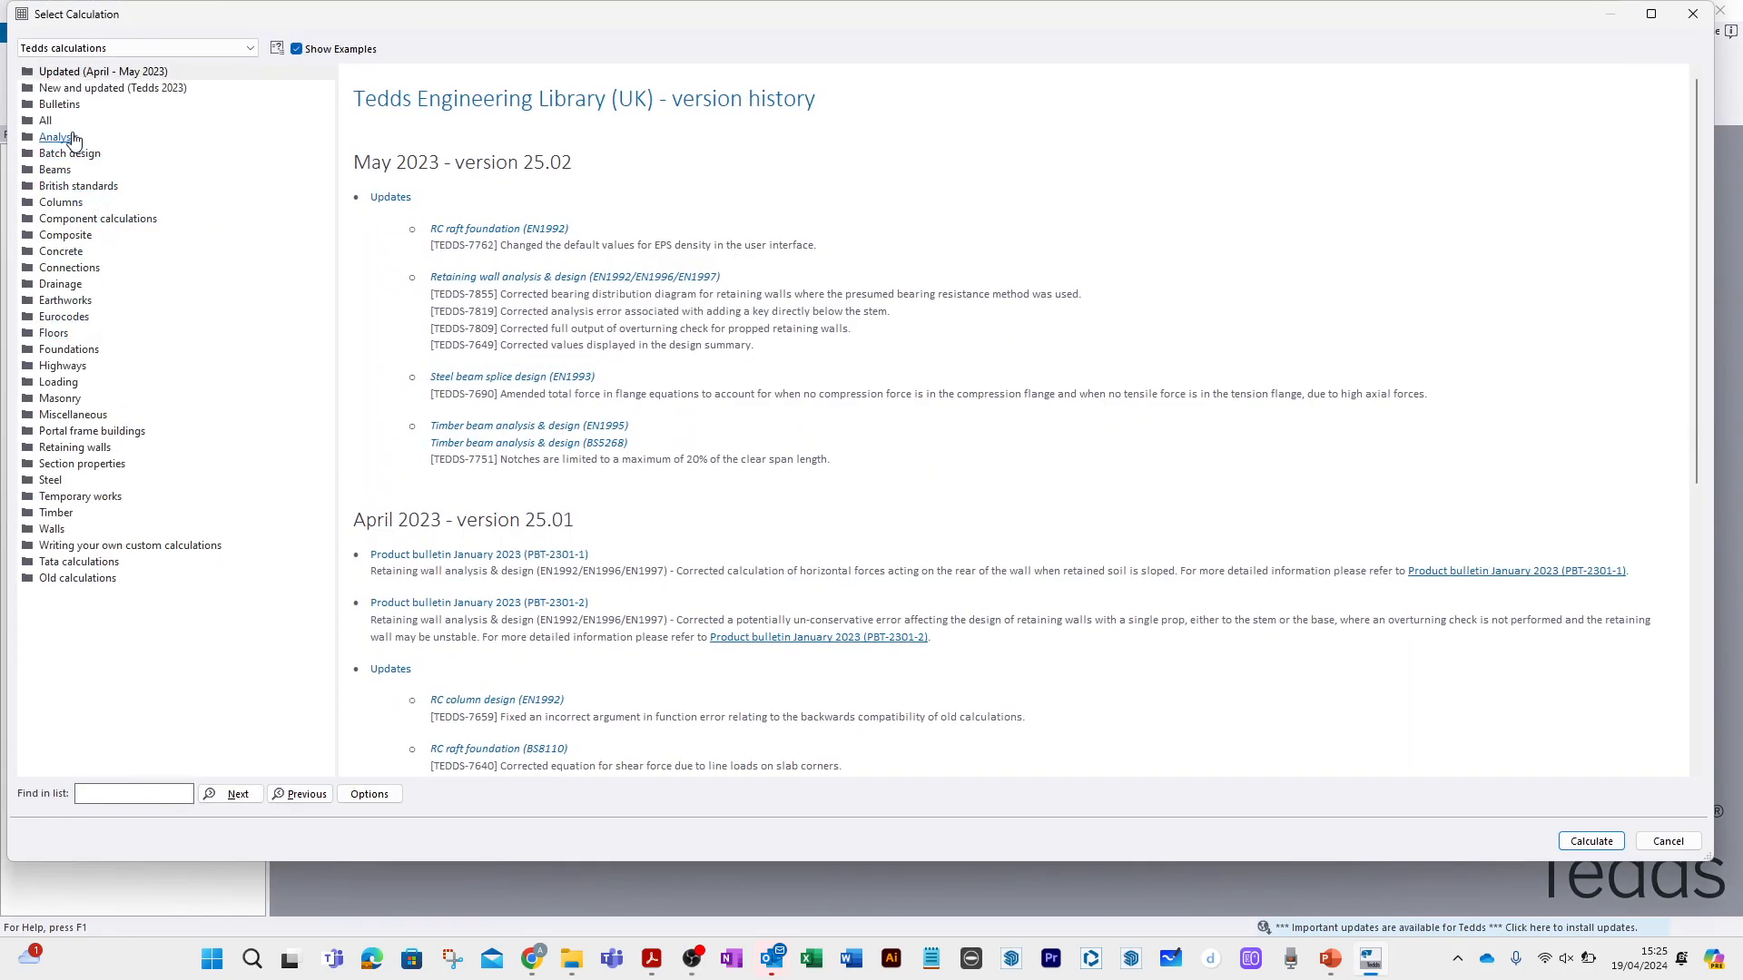
Start a new 2D analysis calculation from the Tedds Analysis library.
{"action": "left_click", "coordinate": [73, 138]}
{"action": "left_click", "coordinate": [82, 154]}
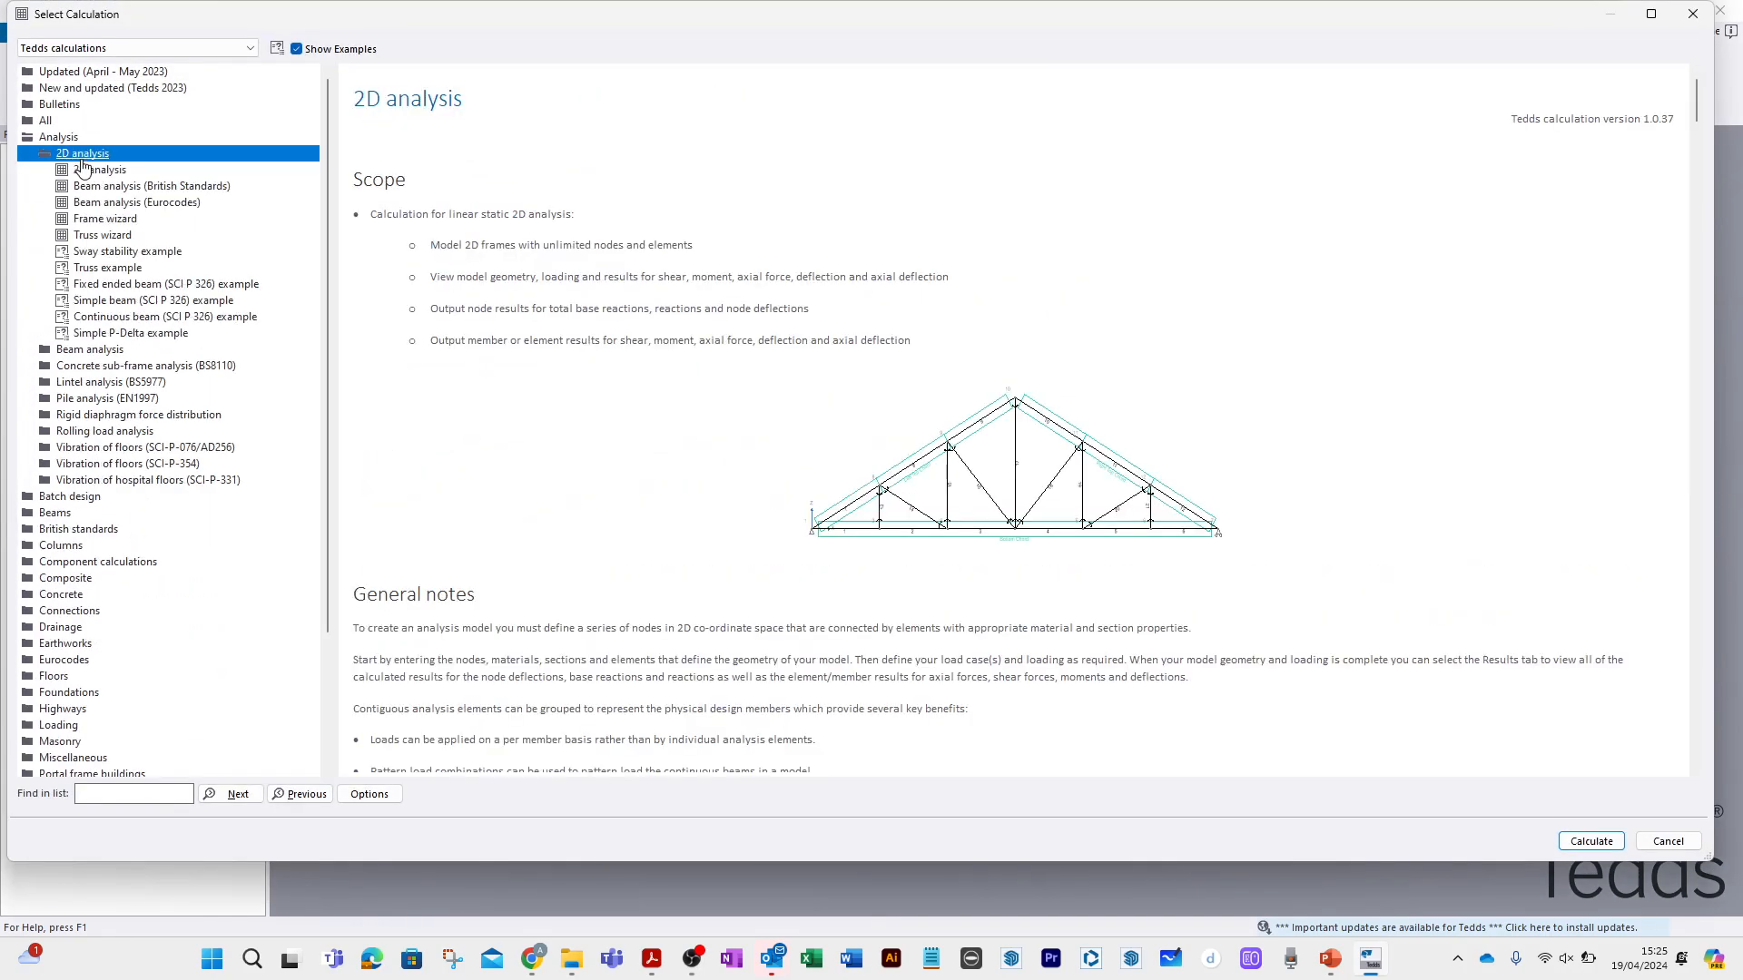
{"action": "left_click", "coordinate": [1589, 842]}
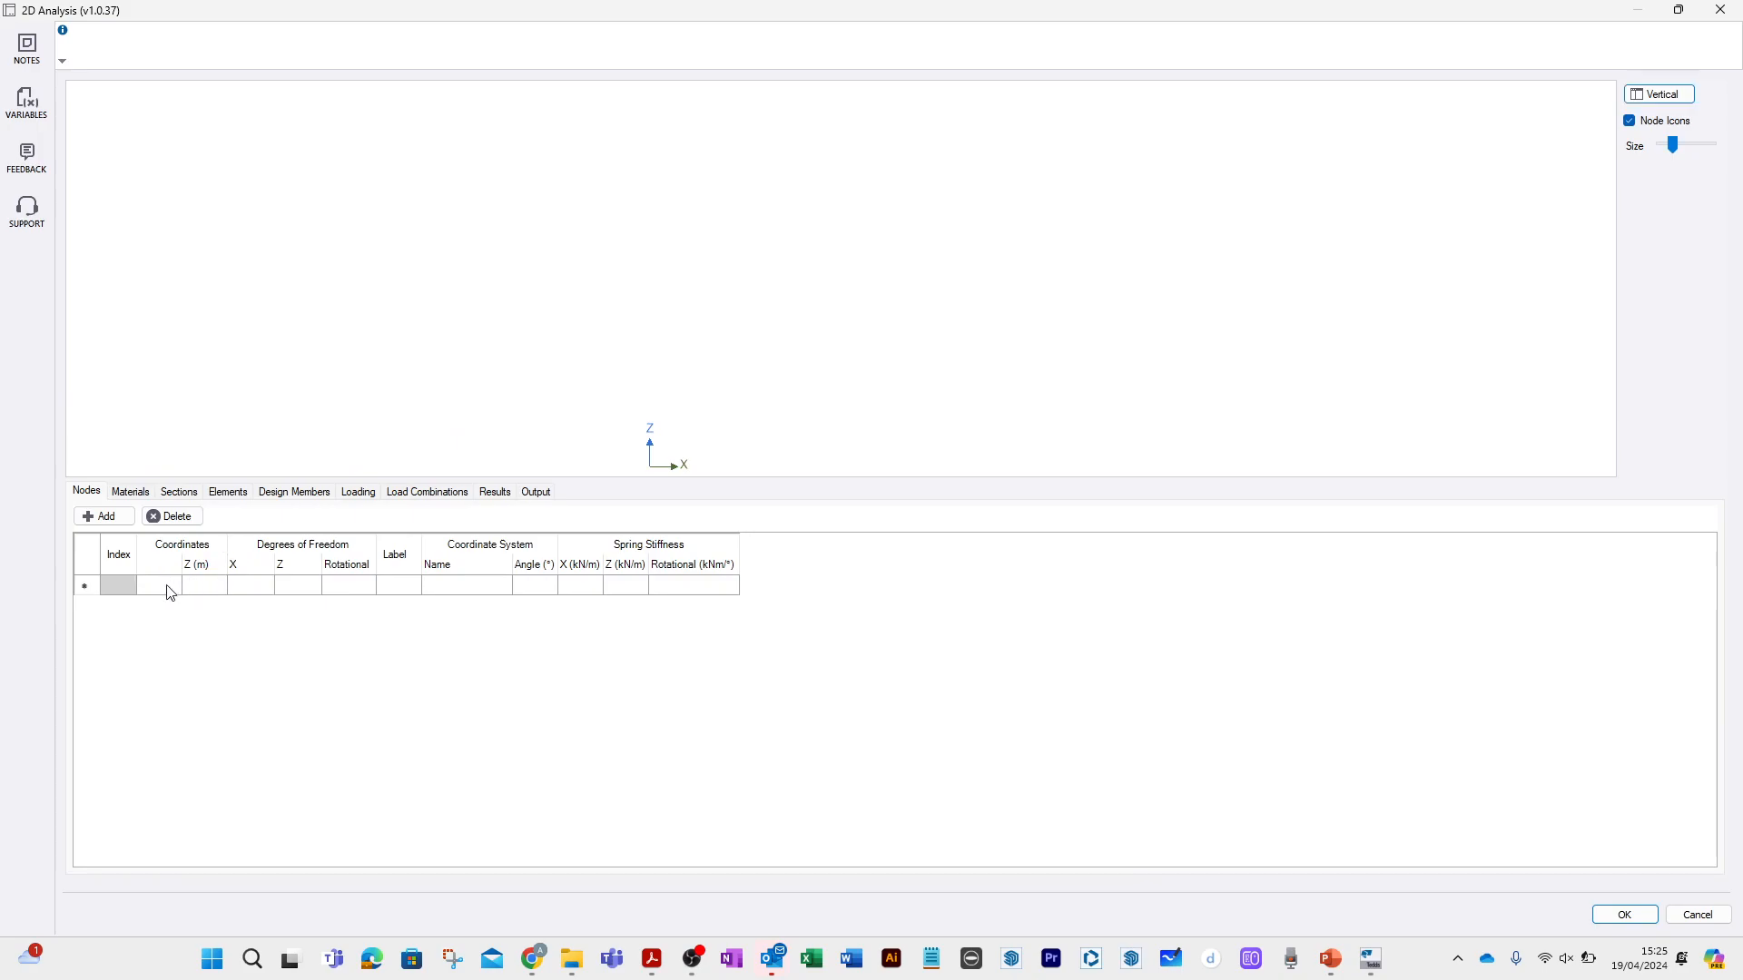
Define node 1 at X 0, Z 0 and node 2 at X 2 m, Z 0.
{"action": "left_click", "coordinate": [169, 587]}
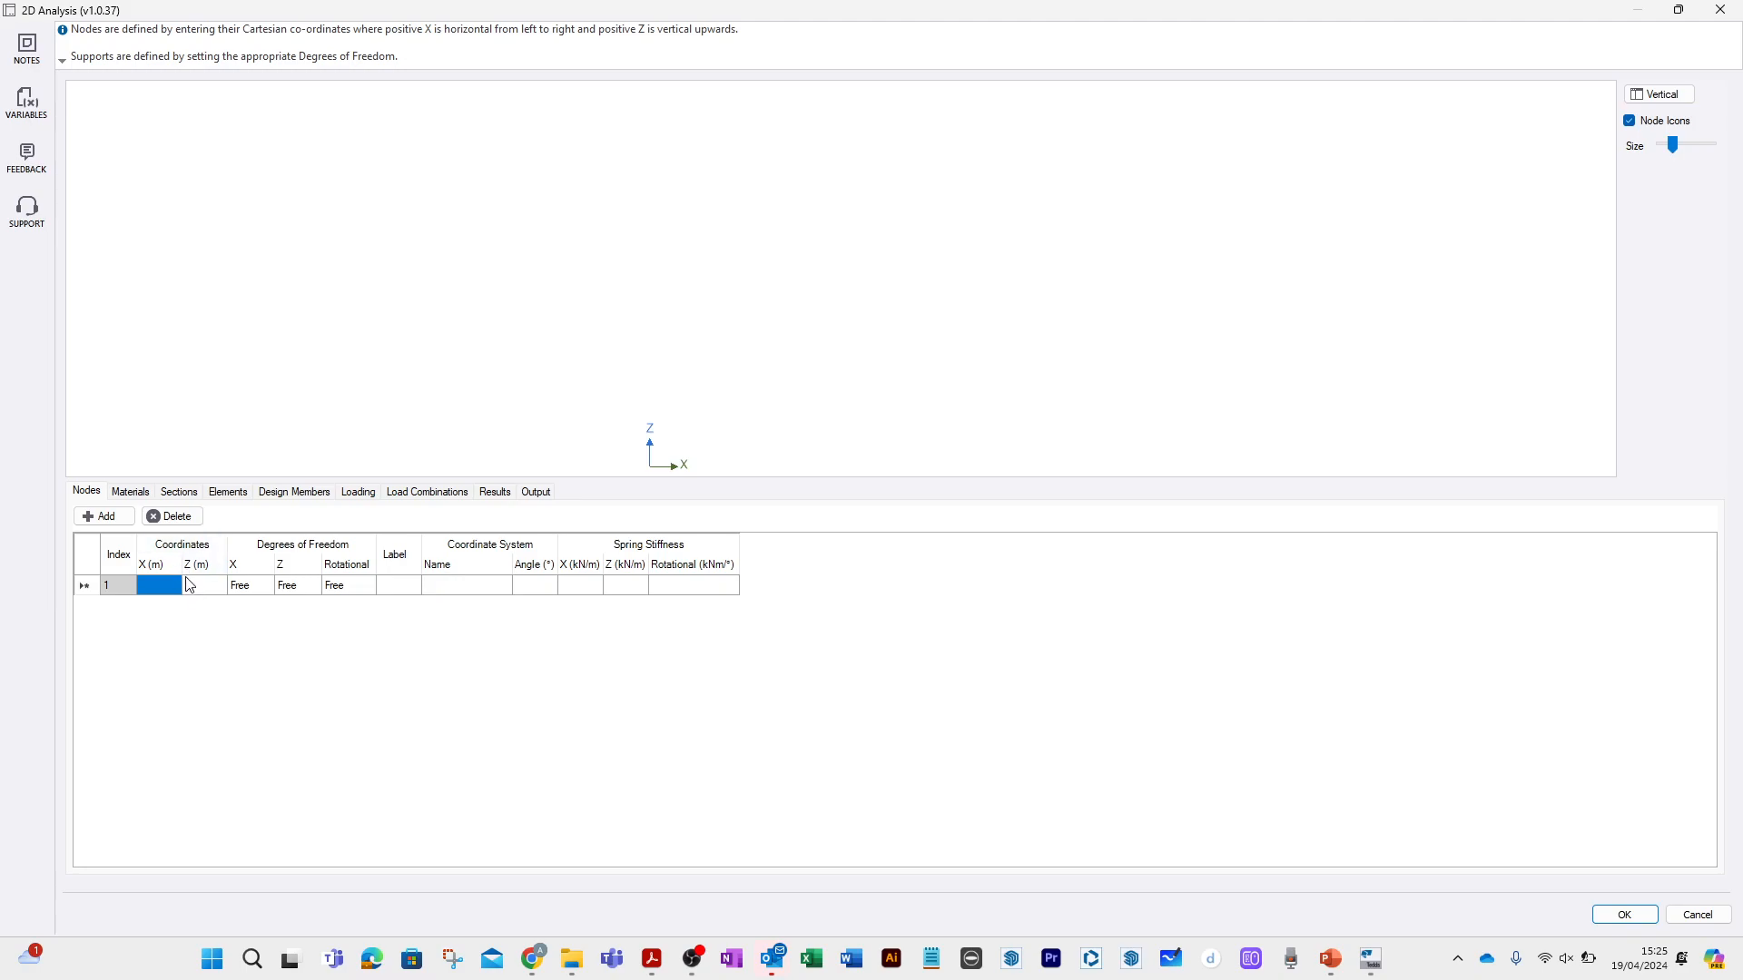
{"action": "type", "text": "0"}
{"action": "left_click", "coordinate": [189, 585]}
{"action": "type", "text": "0"}
{"action": "left_click", "coordinate": [163, 603]}
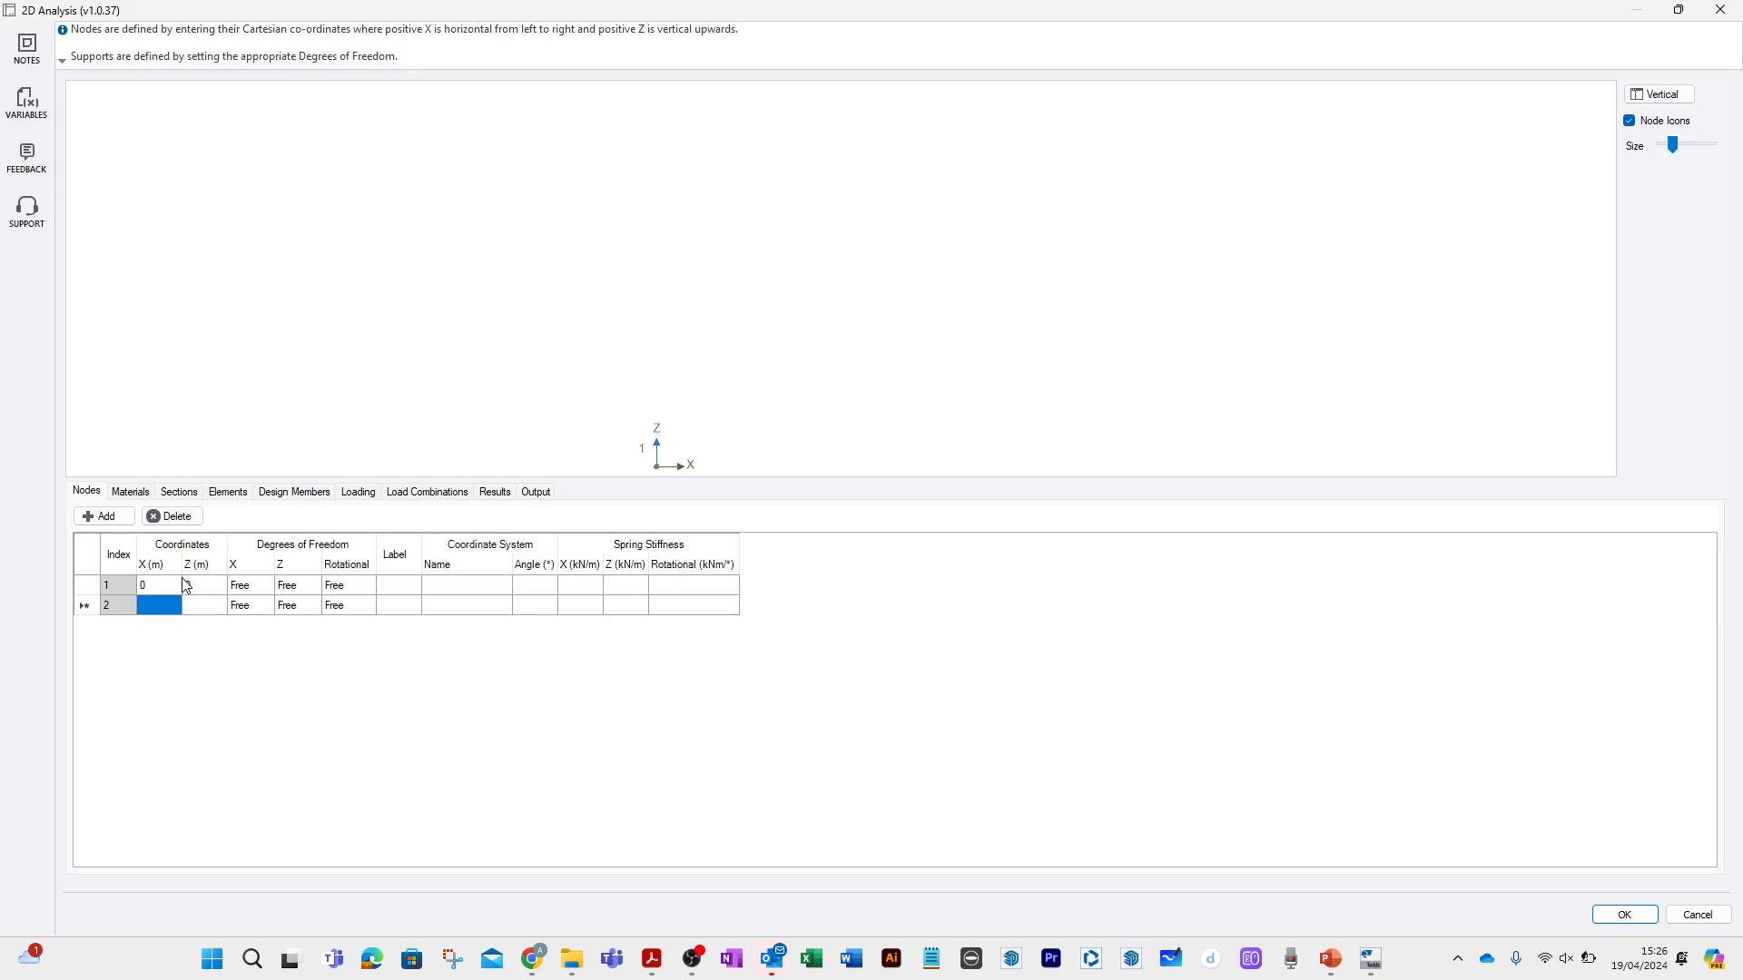
{"action": "type", "text": "2"}
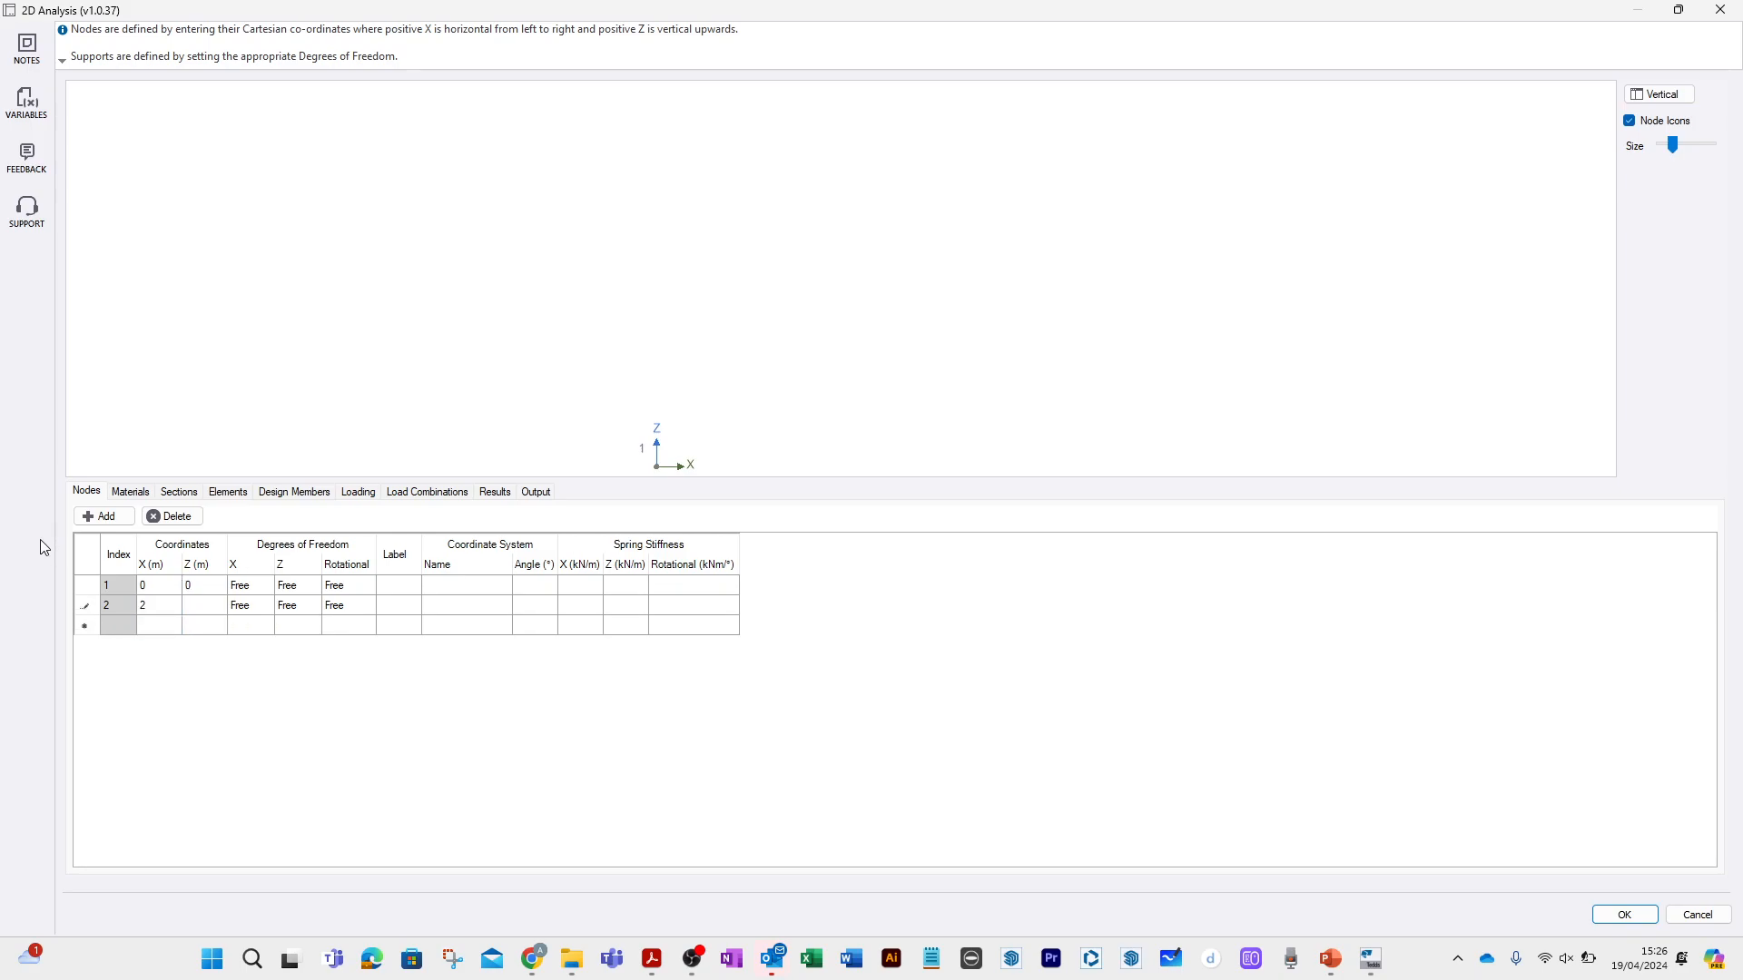
{"action": "left_click", "coordinate": [196, 608]}
{"action": "type", "text": "0"}
Add node 3 at X 5 m, Z 0 and node 4 at X 5.5 m, Z 0.
{"action": "left_click", "coordinate": [159, 624]}
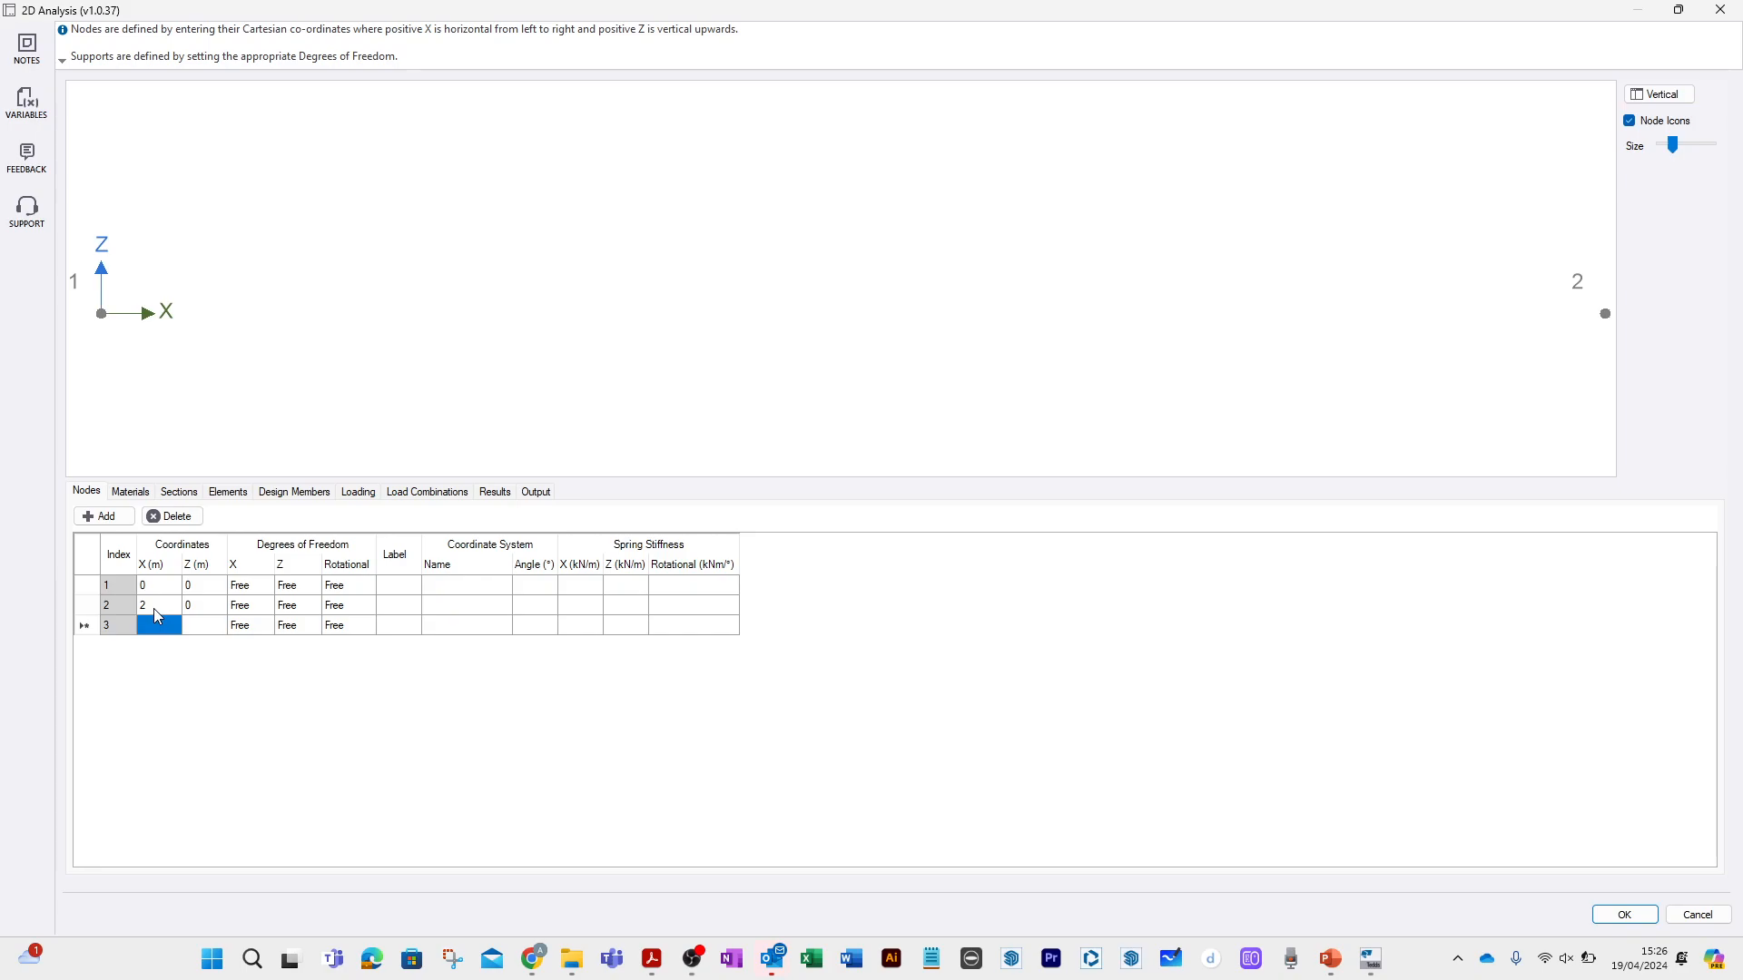
{"action": "type", "text": "5"}
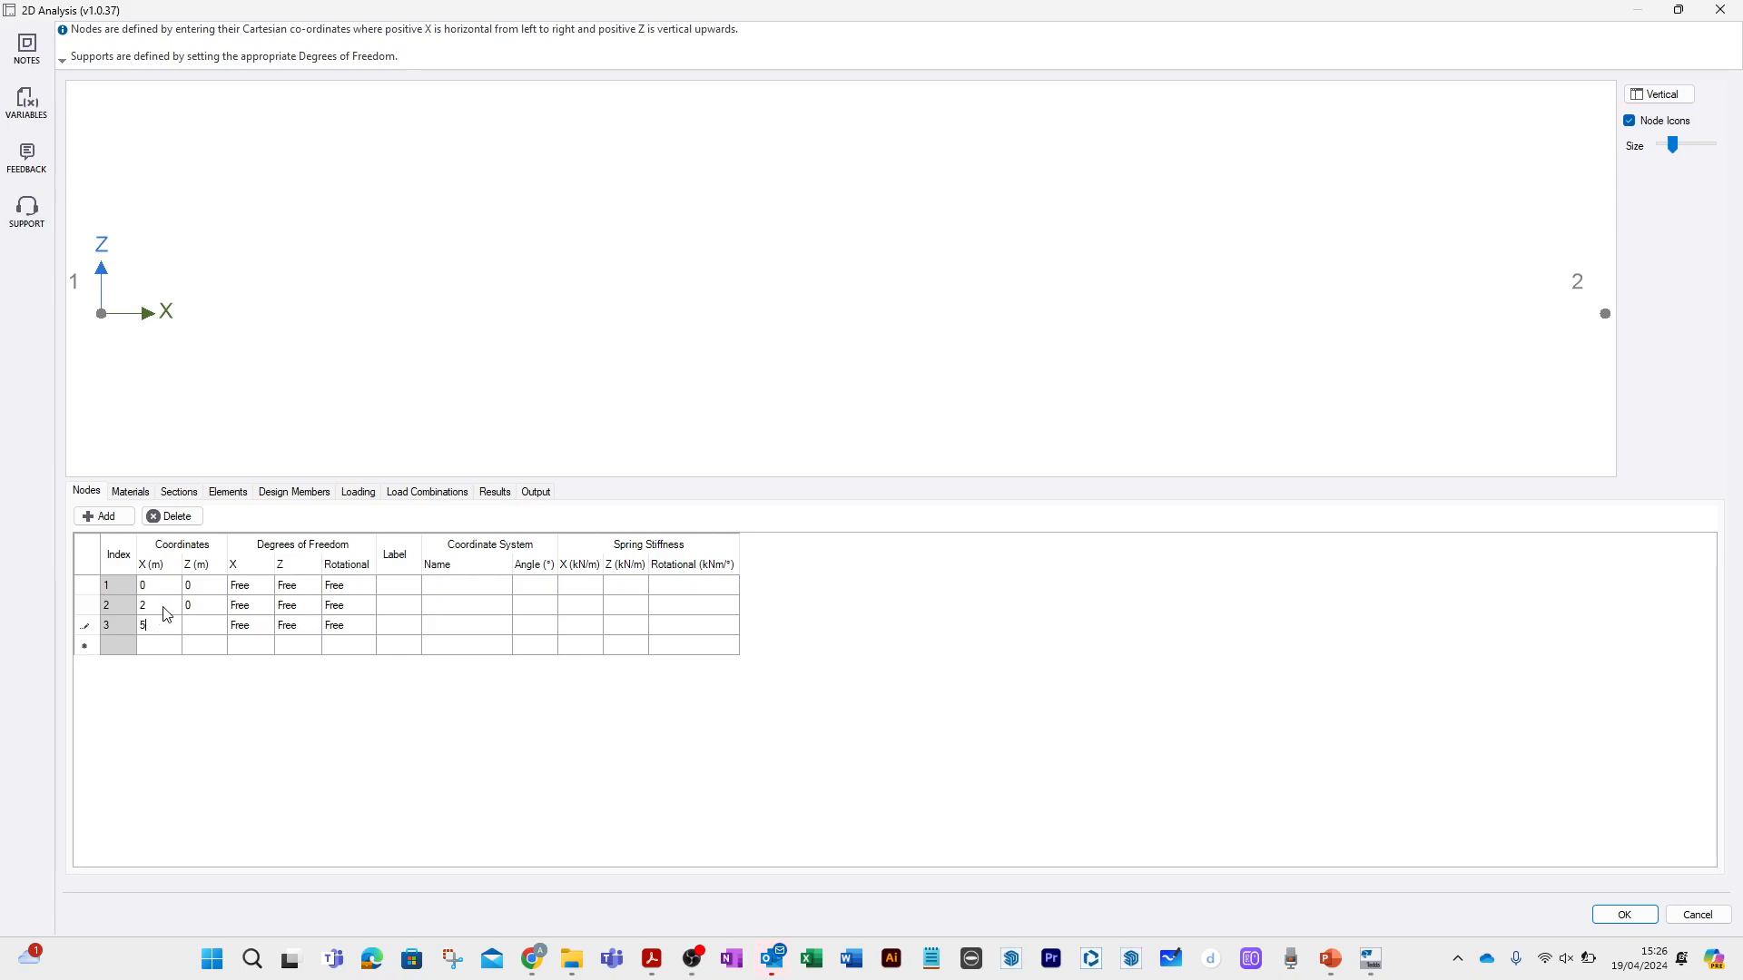
{"action": "left_click", "coordinate": [198, 630]}
{"action": "type", "text": "0"}
{"action": "left_click", "coordinate": [167, 647]}
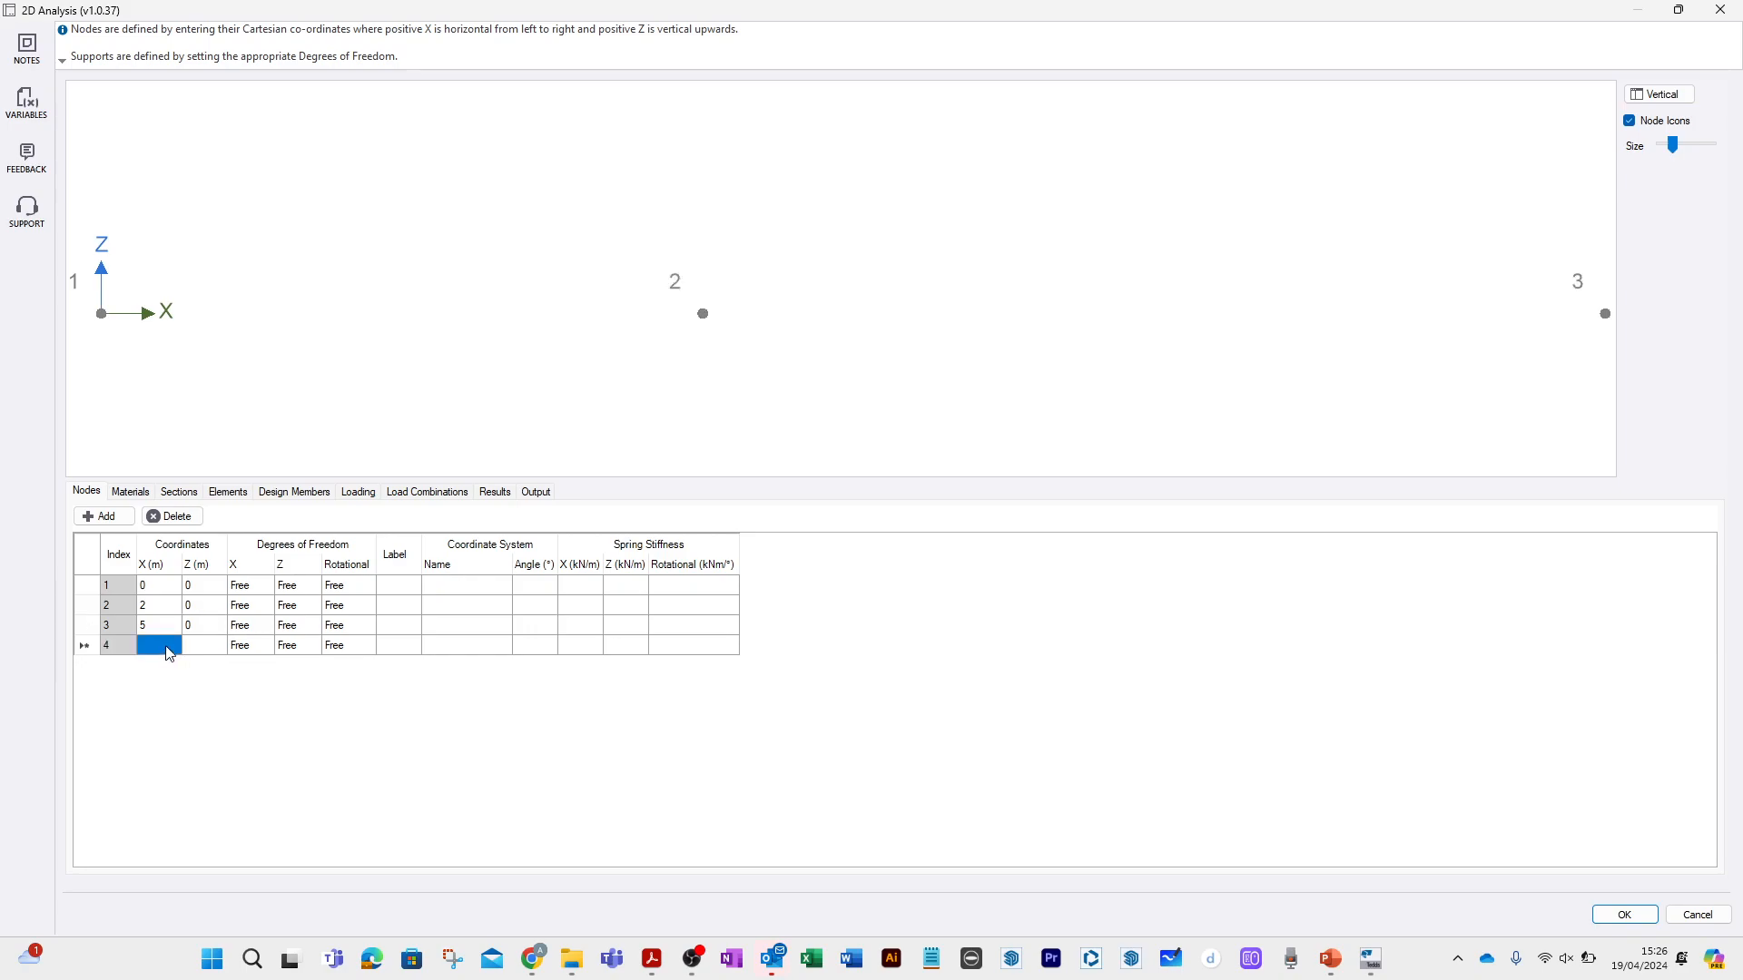
{"action": "type", "text": "5.5"}
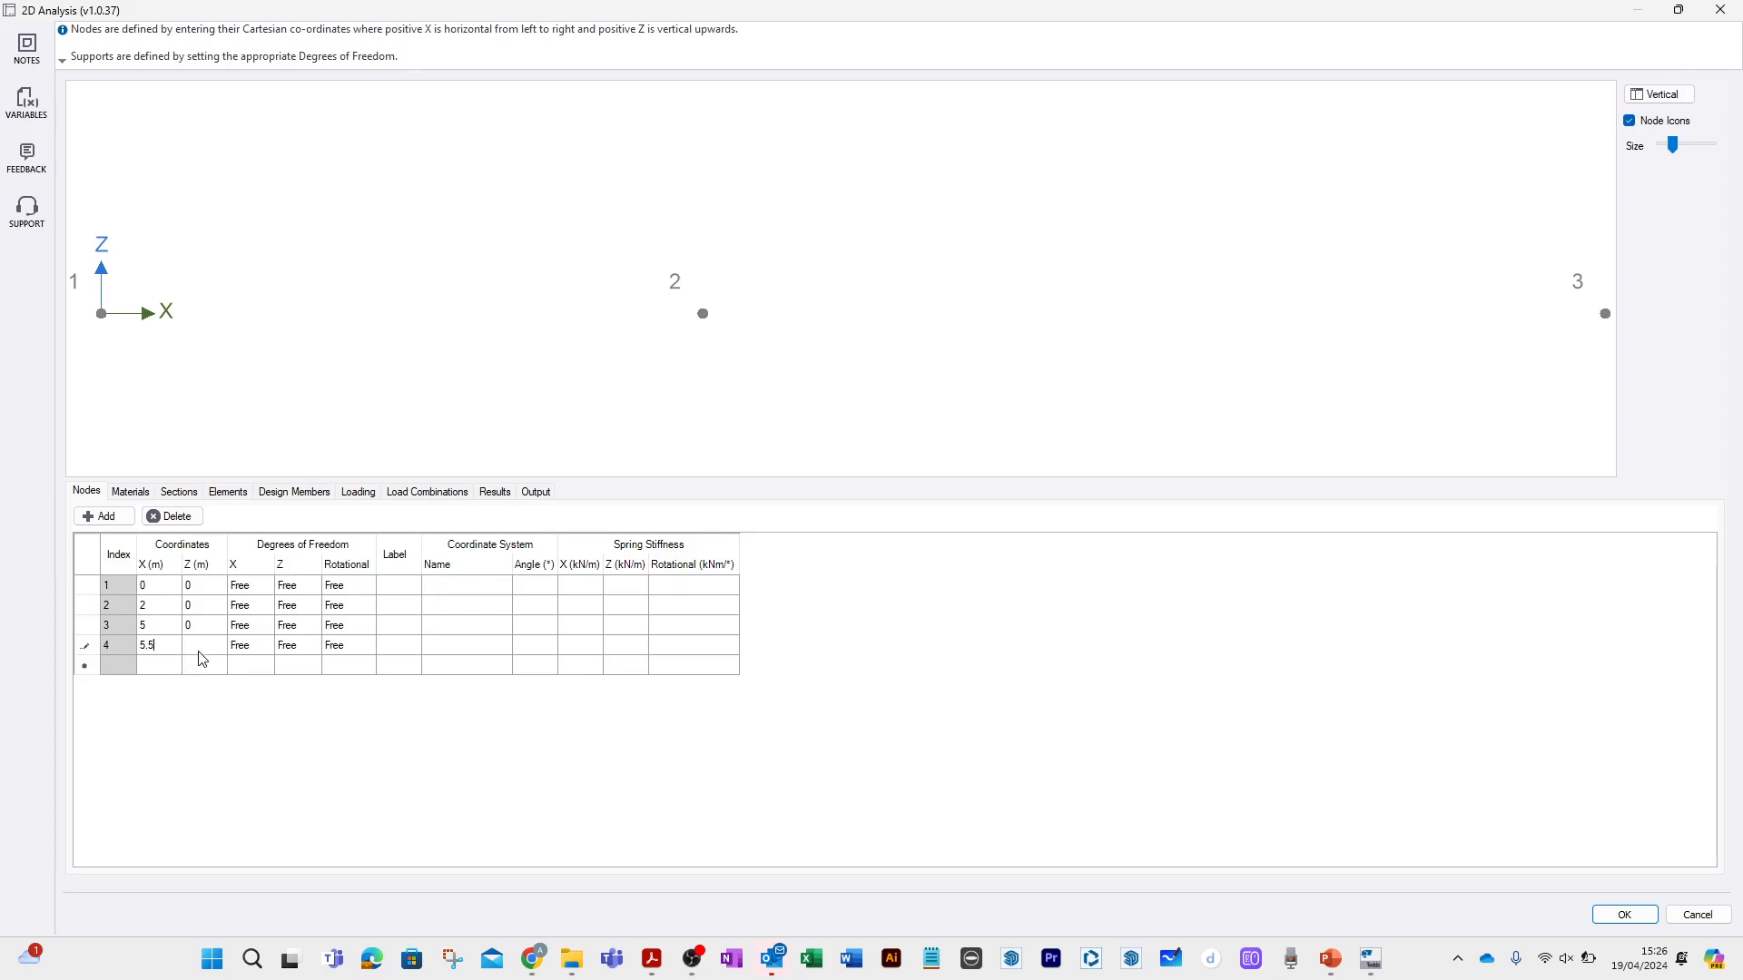
{"action": "key", "text": "Tab"}
{"action": "type", "text": "0"}
Add node 5 at X 7.5 m, Z 0 and node 6 at X 10.5 m, Z 0.
{"action": "left_click", "coordinate": [158, 668]}
{"action": "type", "text": "7.5"}
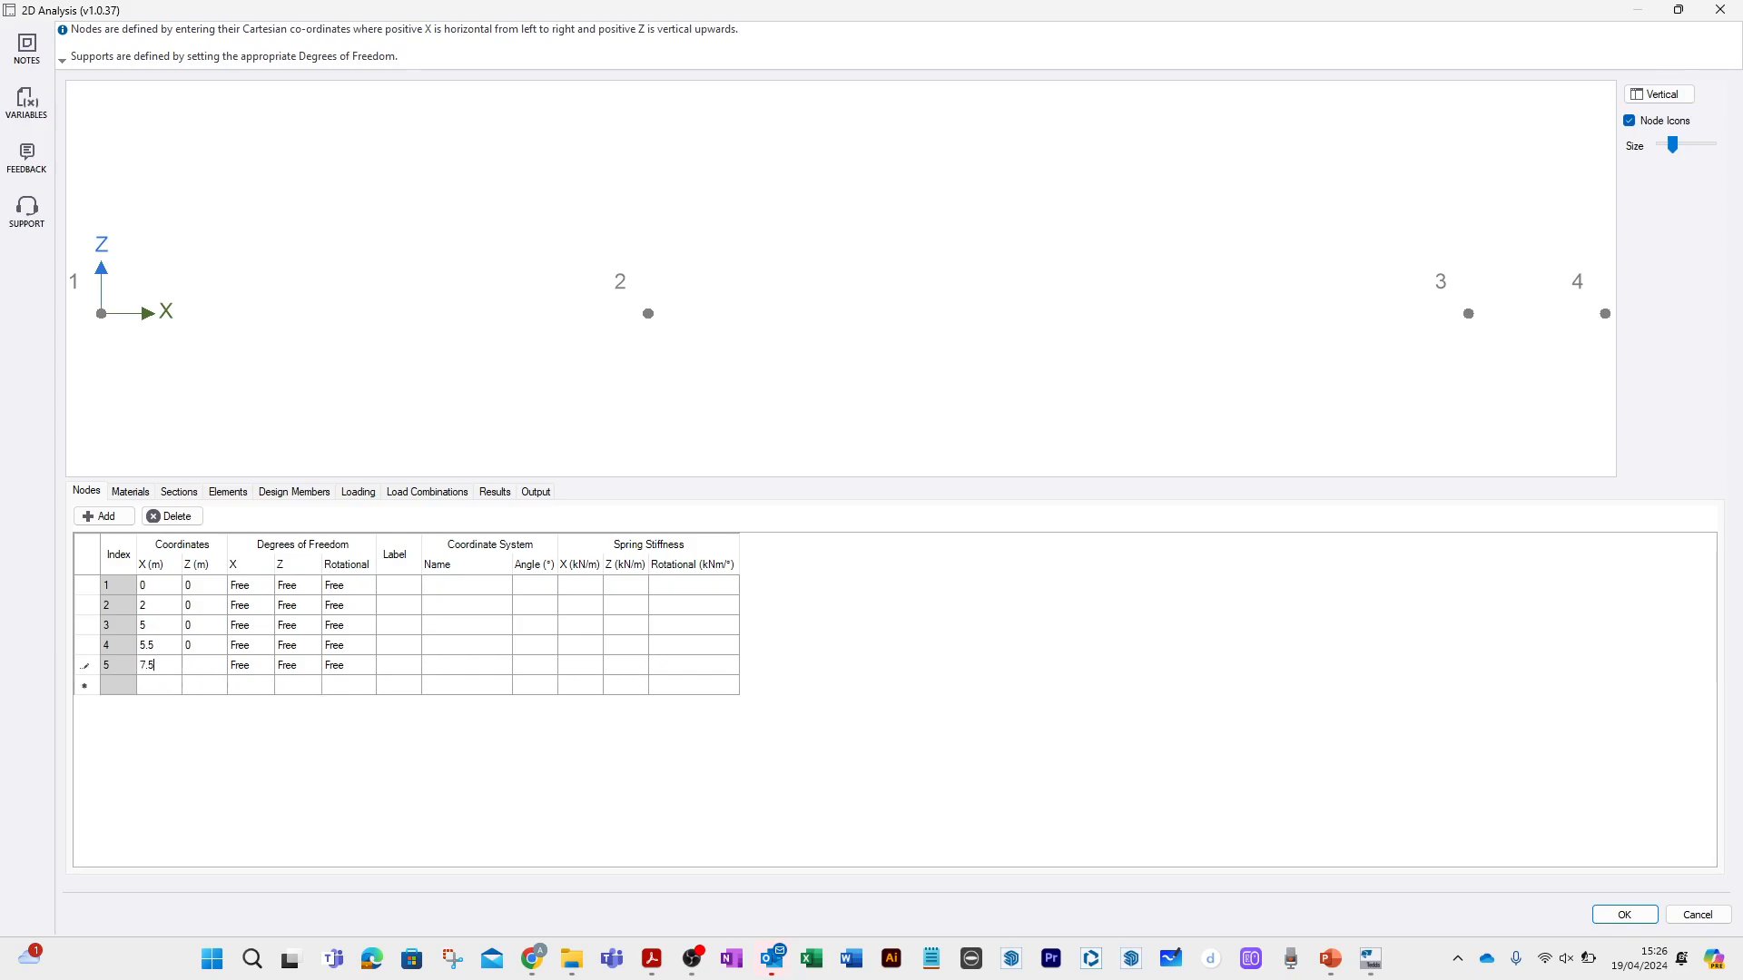
{"action": "left_click", "coordinate": [192, 674]}
{"action": "type", "text": "0"}
{"action": "left_click", "coordinate": [167, 688]}
{"action": "type", "text": "10"}
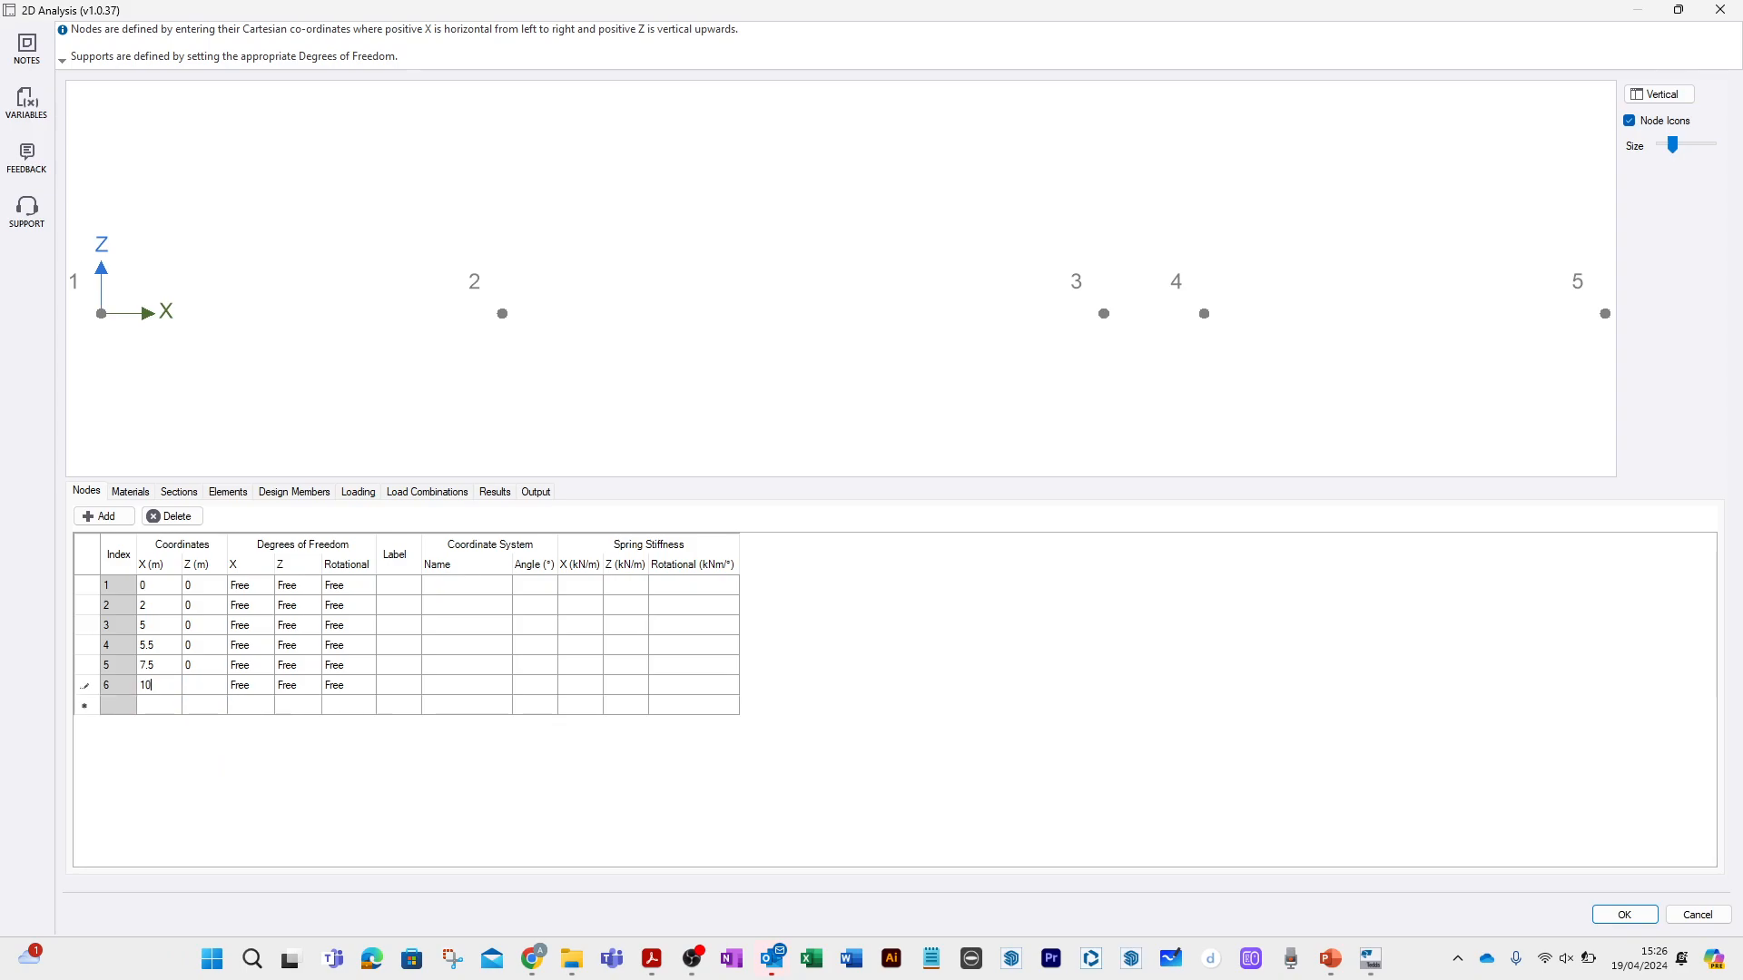
{"action": "left_click", "coordinate": [198, 692]}
{"action": "type", "text": "0"}
Add node 7 at X 11.5 m, Z 0.
{"action": "left_click", "coordinate": [164, 717]}
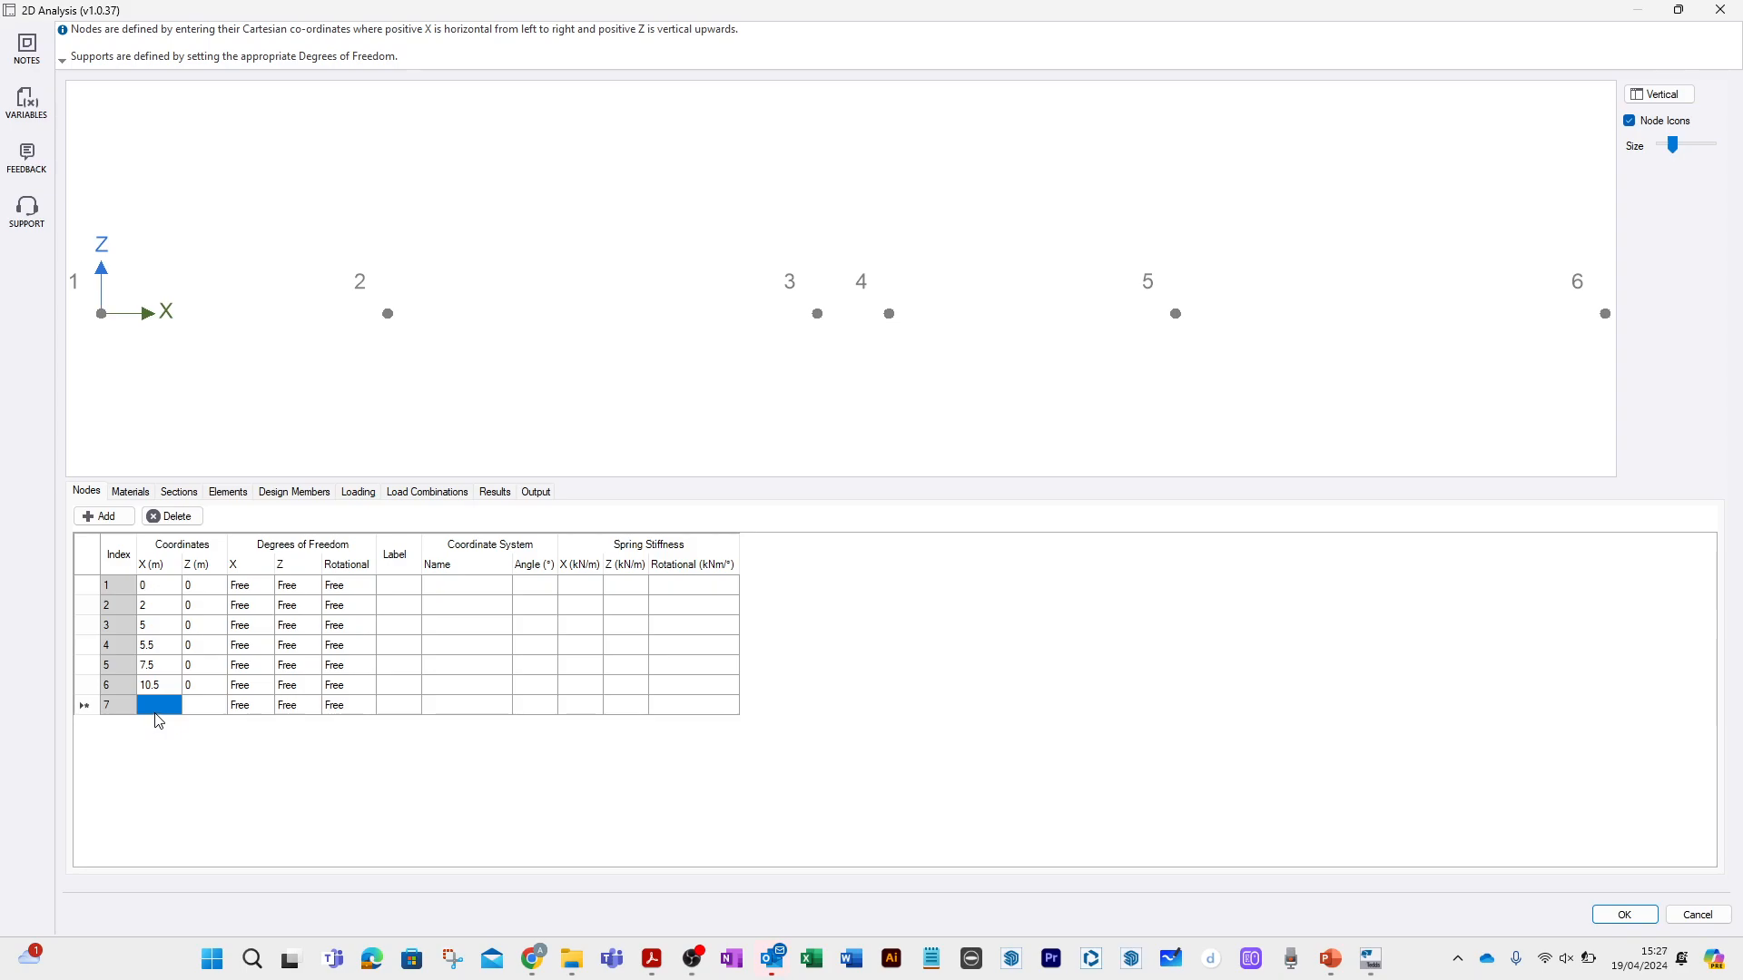
{"action": "type", "text": "11.5"}
{"action": "left_click", "coordinate": [199, 708]}
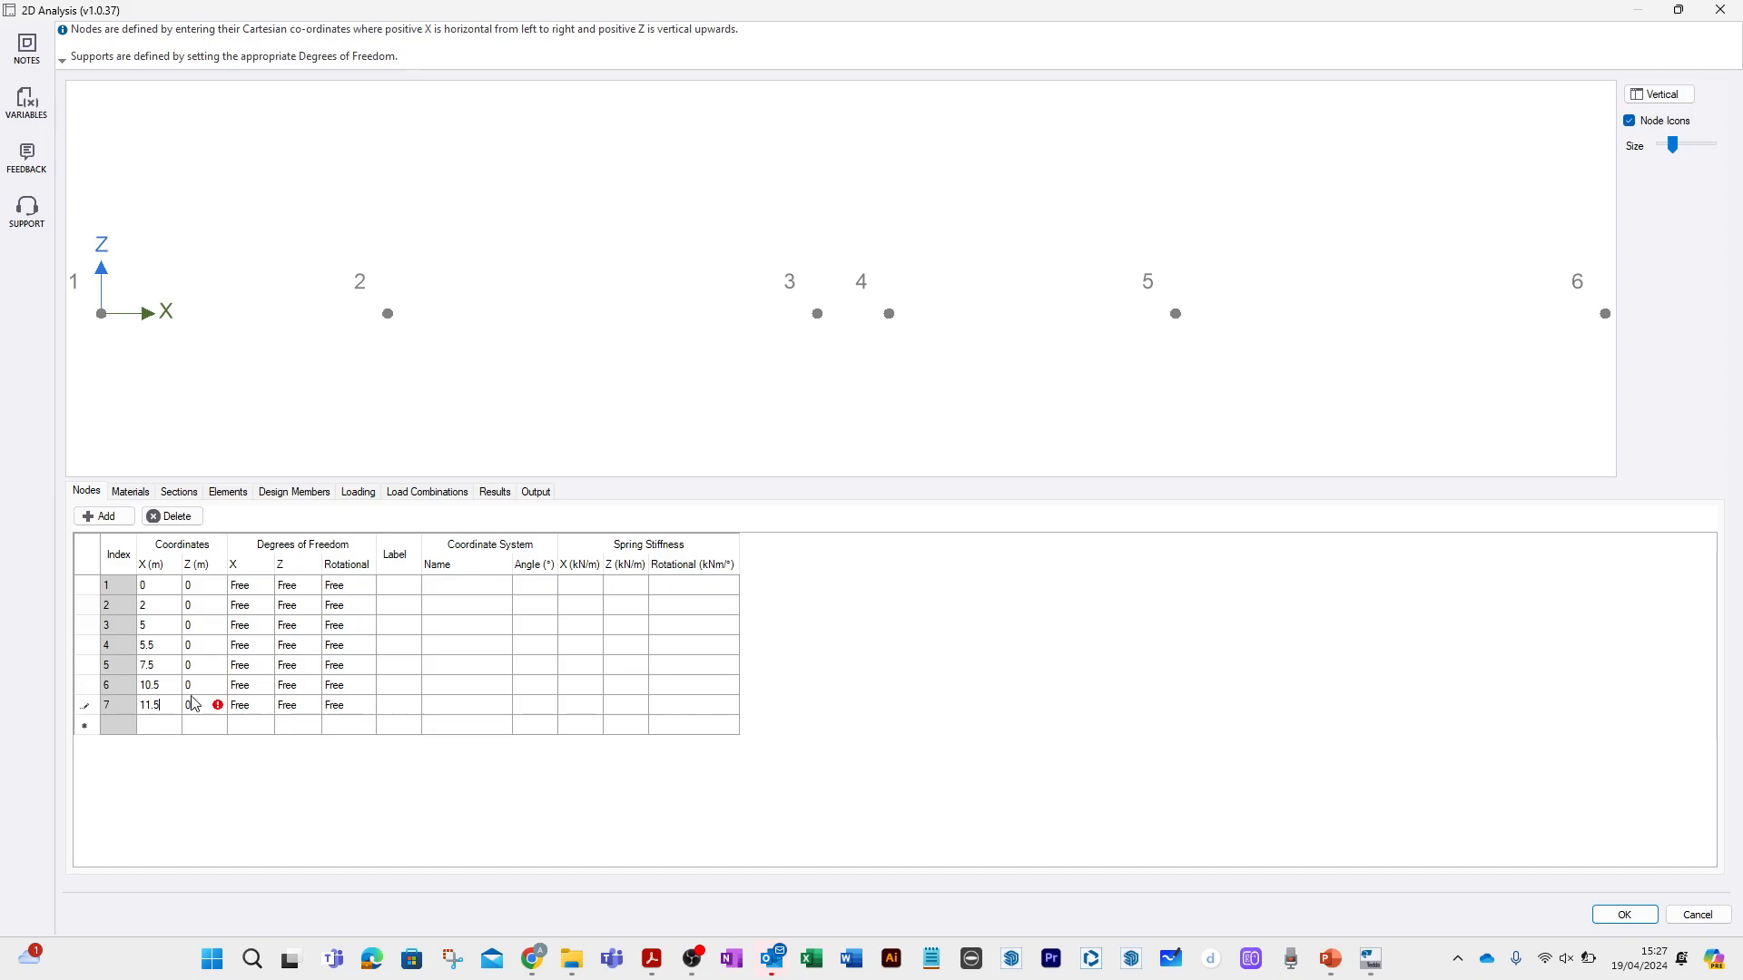
{"action": "left_click", "coordinate": [196, 708]}
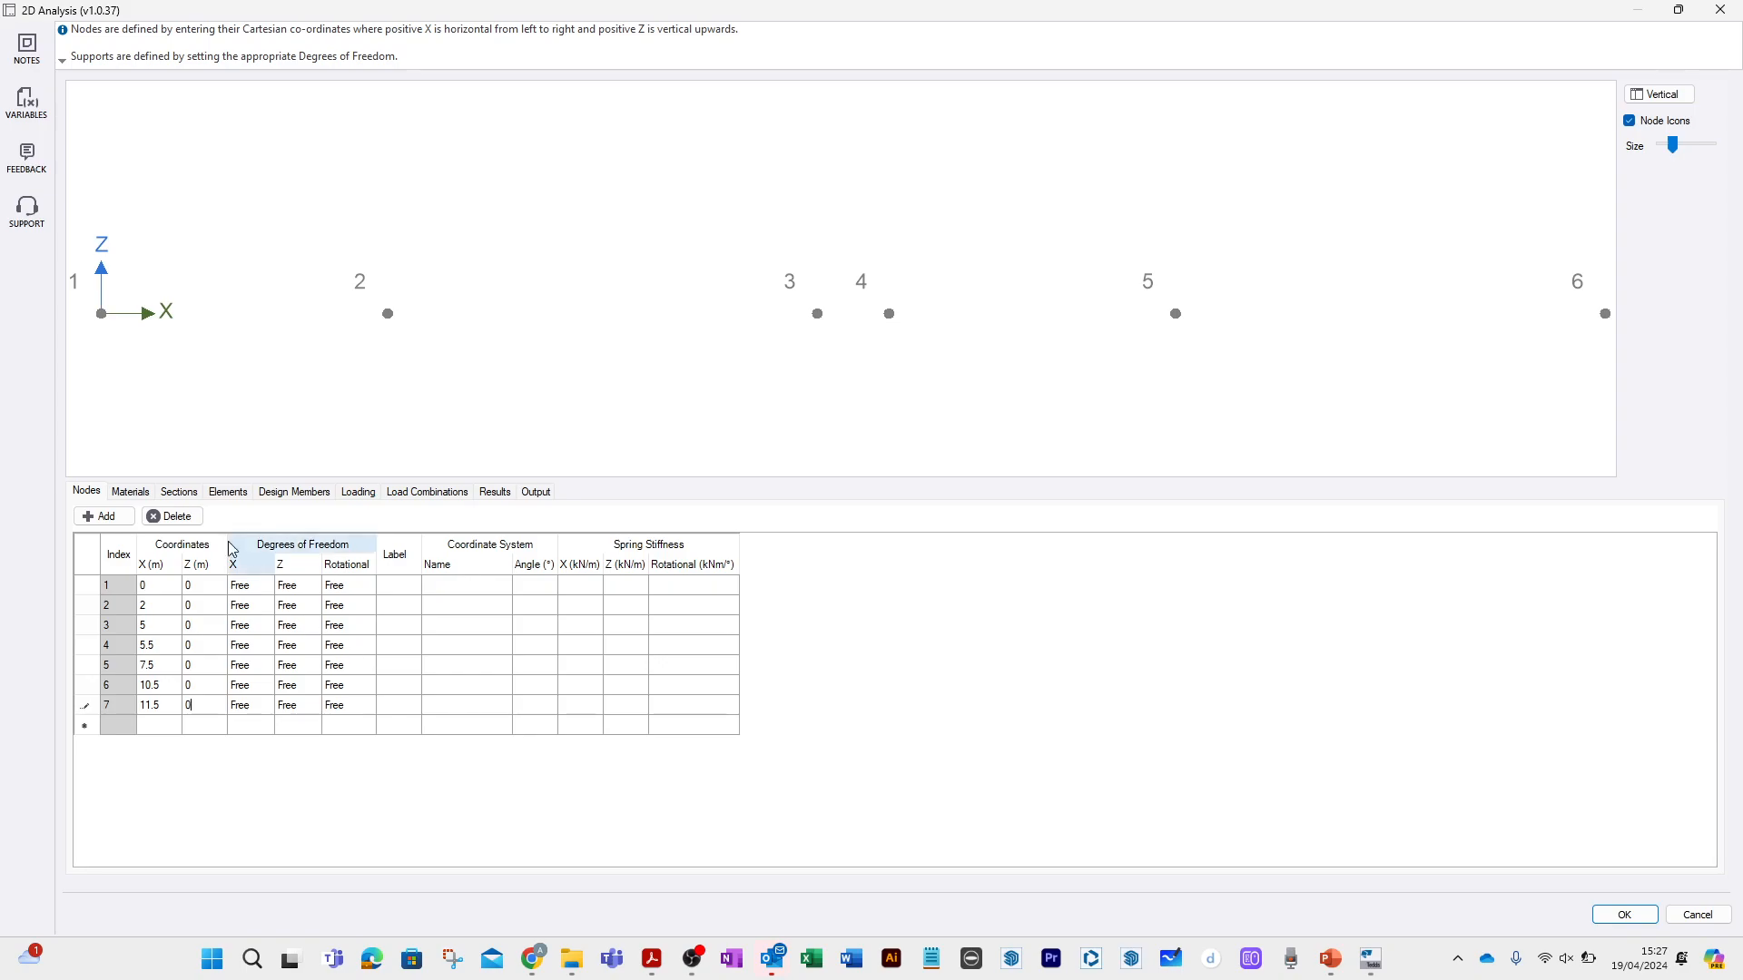
Make node 2 a pinned support by fixing its X and Z degrees of freedom, leaving rotation free.
{"action": "left_click", "coordinate": [259, 606]}
{"action": "left_click", "coordinate": [265, 606]}
{"action": "left_click", "coordinate": [262, 622]}
{"action": "left_click", "coordinate": [300, 607]}
{"action": "left_click", "coordinate": [313, 607]}
{"action": "left_click", "coordinate": [302, 623]}
{"action": "left_click", "coordinate": [305, 626]}
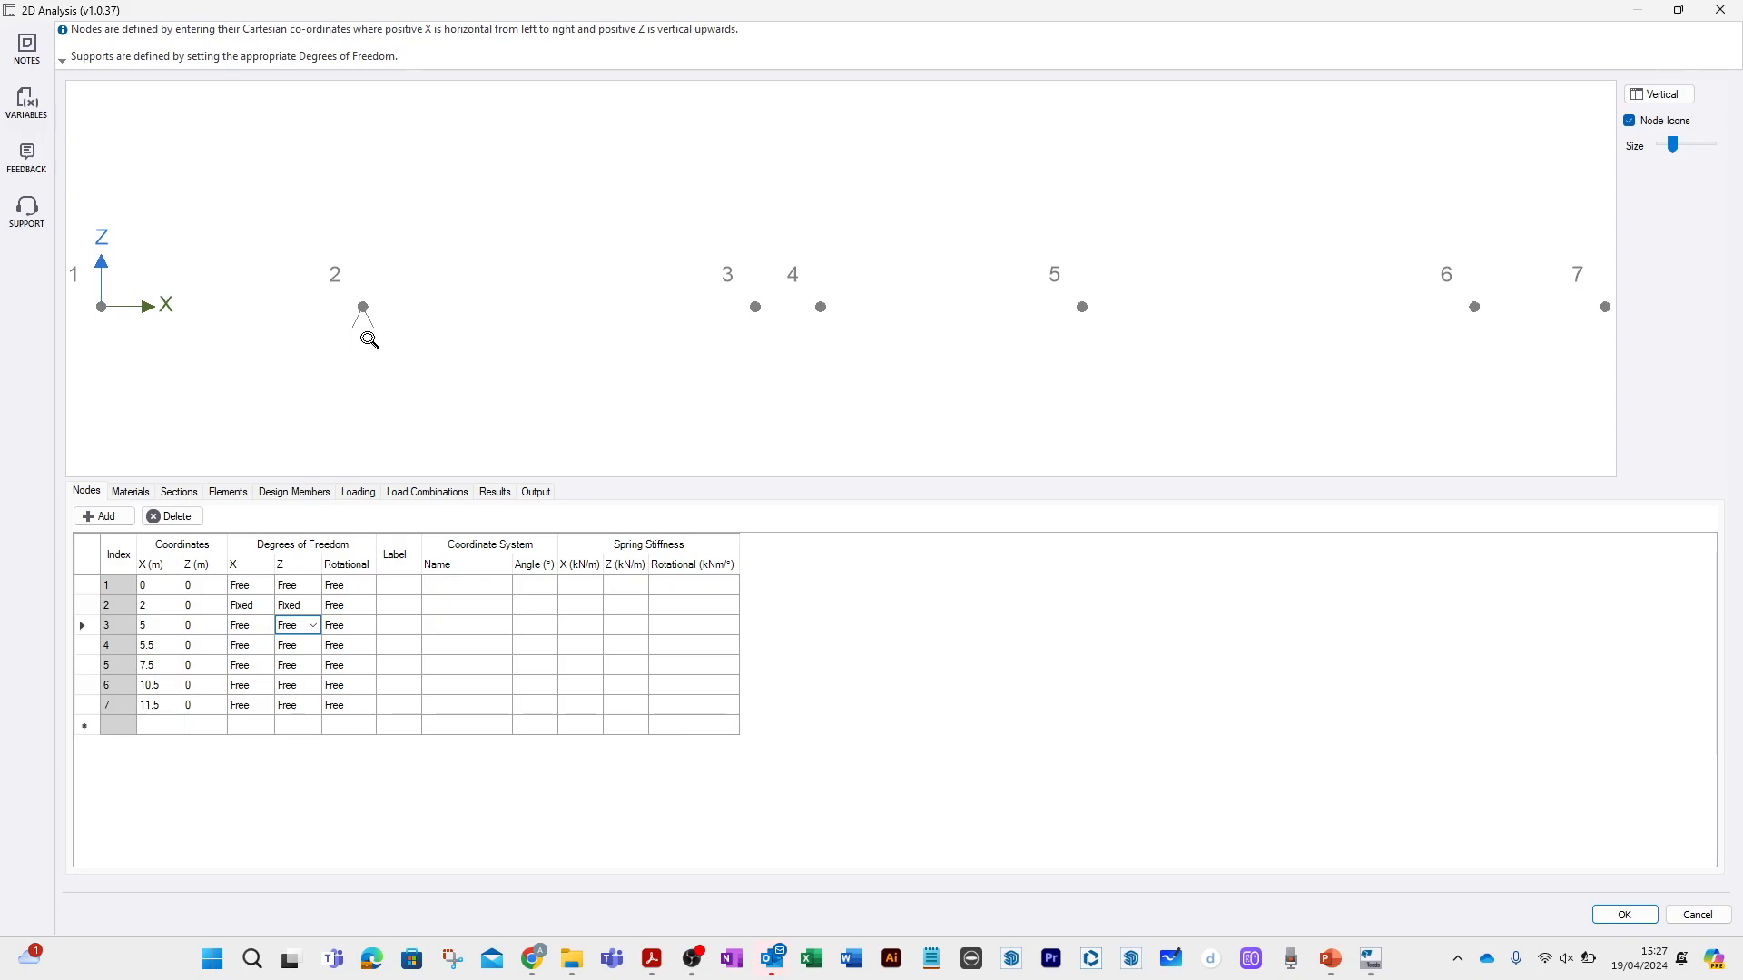
Make node 6 a roller support by fixing only its Z degree of freedom.
{"action": "left_click", "coordinate": [316, 688]}
{"action": "left_click", "coordinate": [317, 687]}
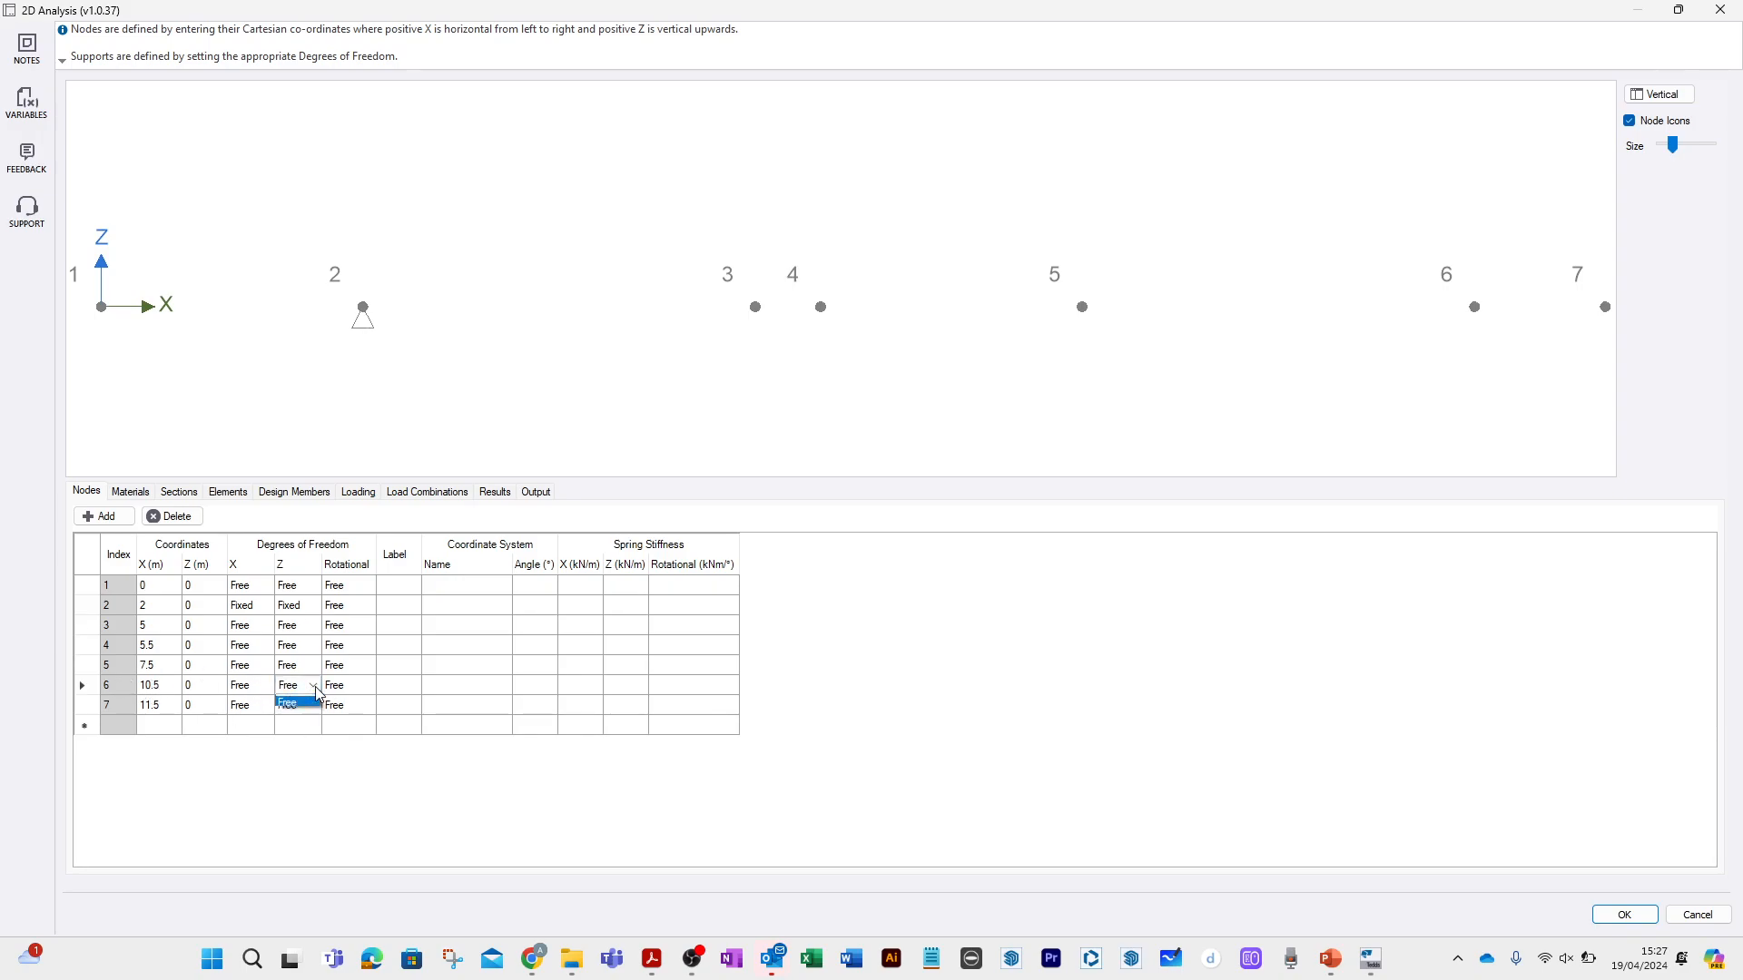
{"action": "left_click", "coordinate": [295, 709]}
{"action": "left_click", "coordinate": [259, 668]}
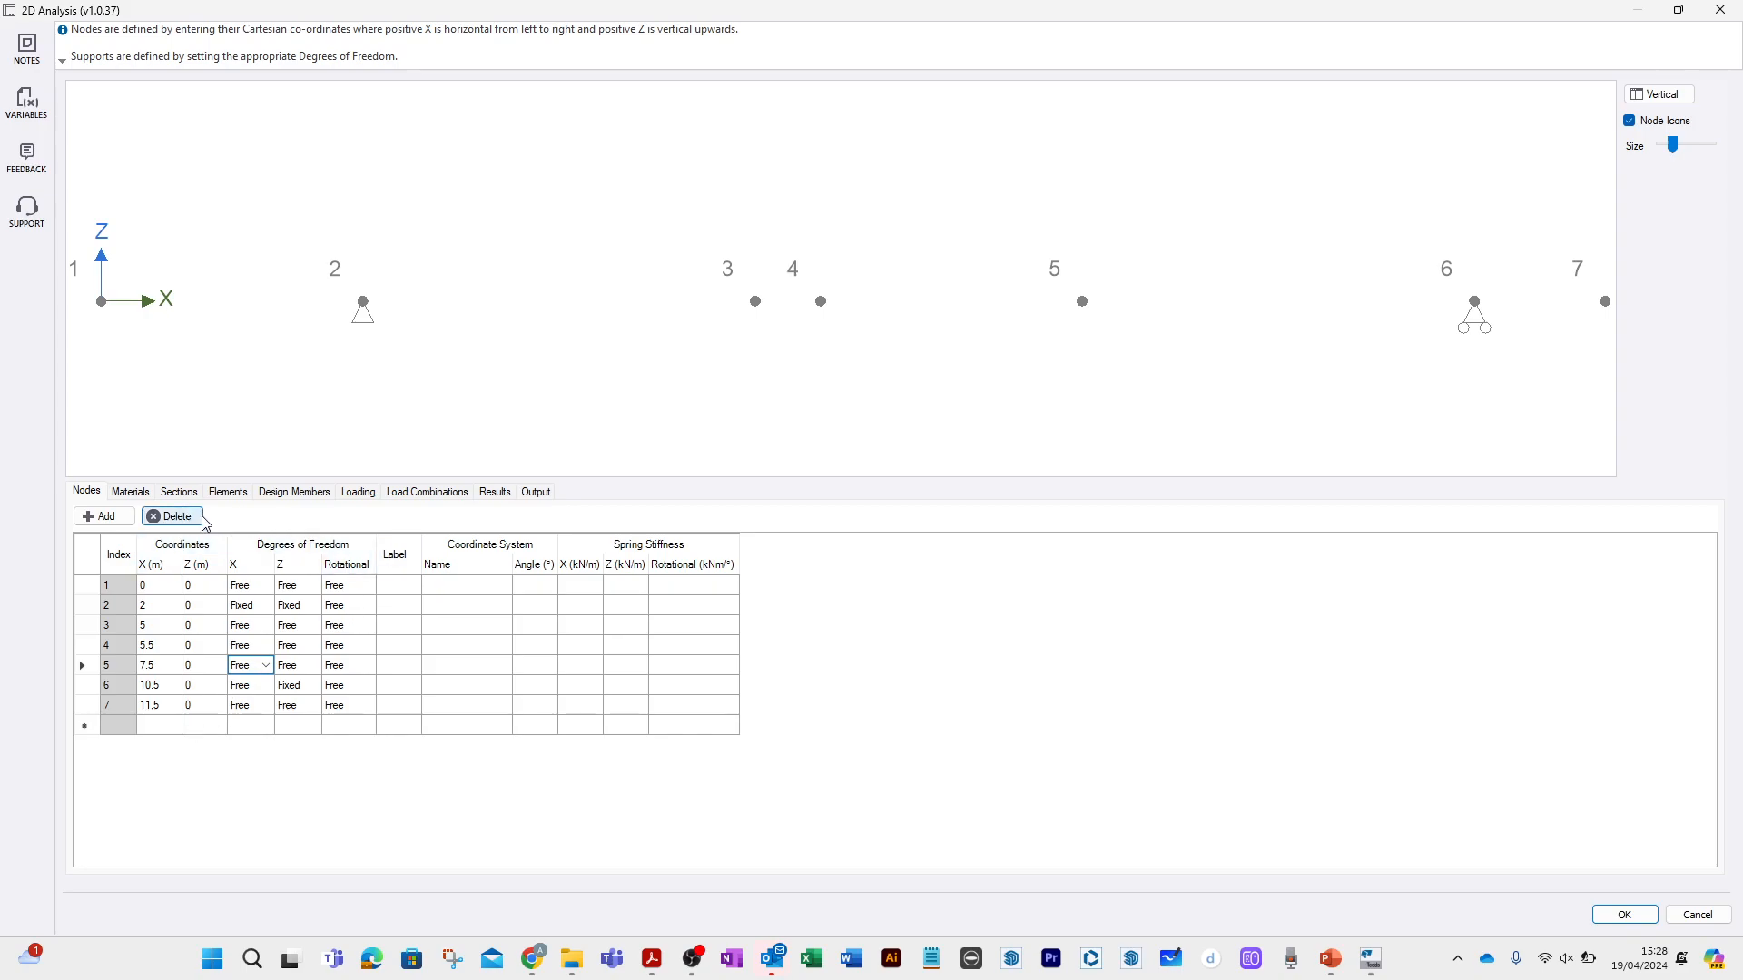
Add a Timber (EC5) material of softwood strength class C24.
{"action": "left_click", "coordinate": [134, 493]}
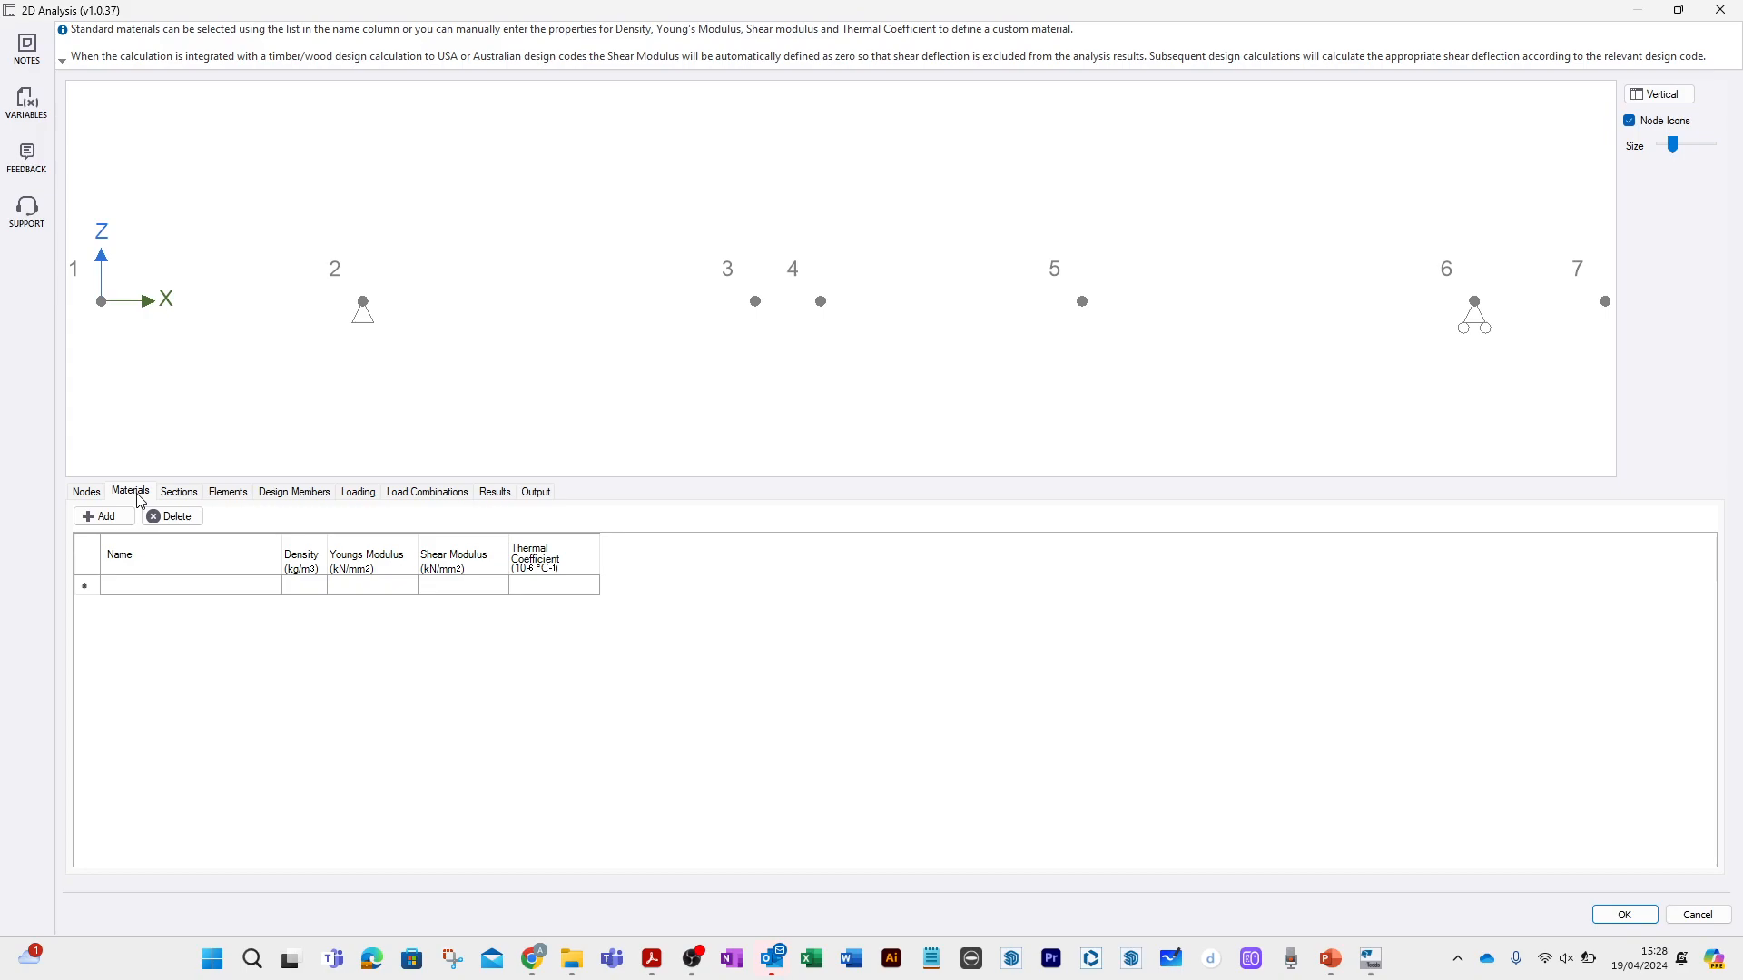
{"action": "left_click", "coordinate": [168, 586]}
{"action": "left_click", "coordinate": [272, 586]}
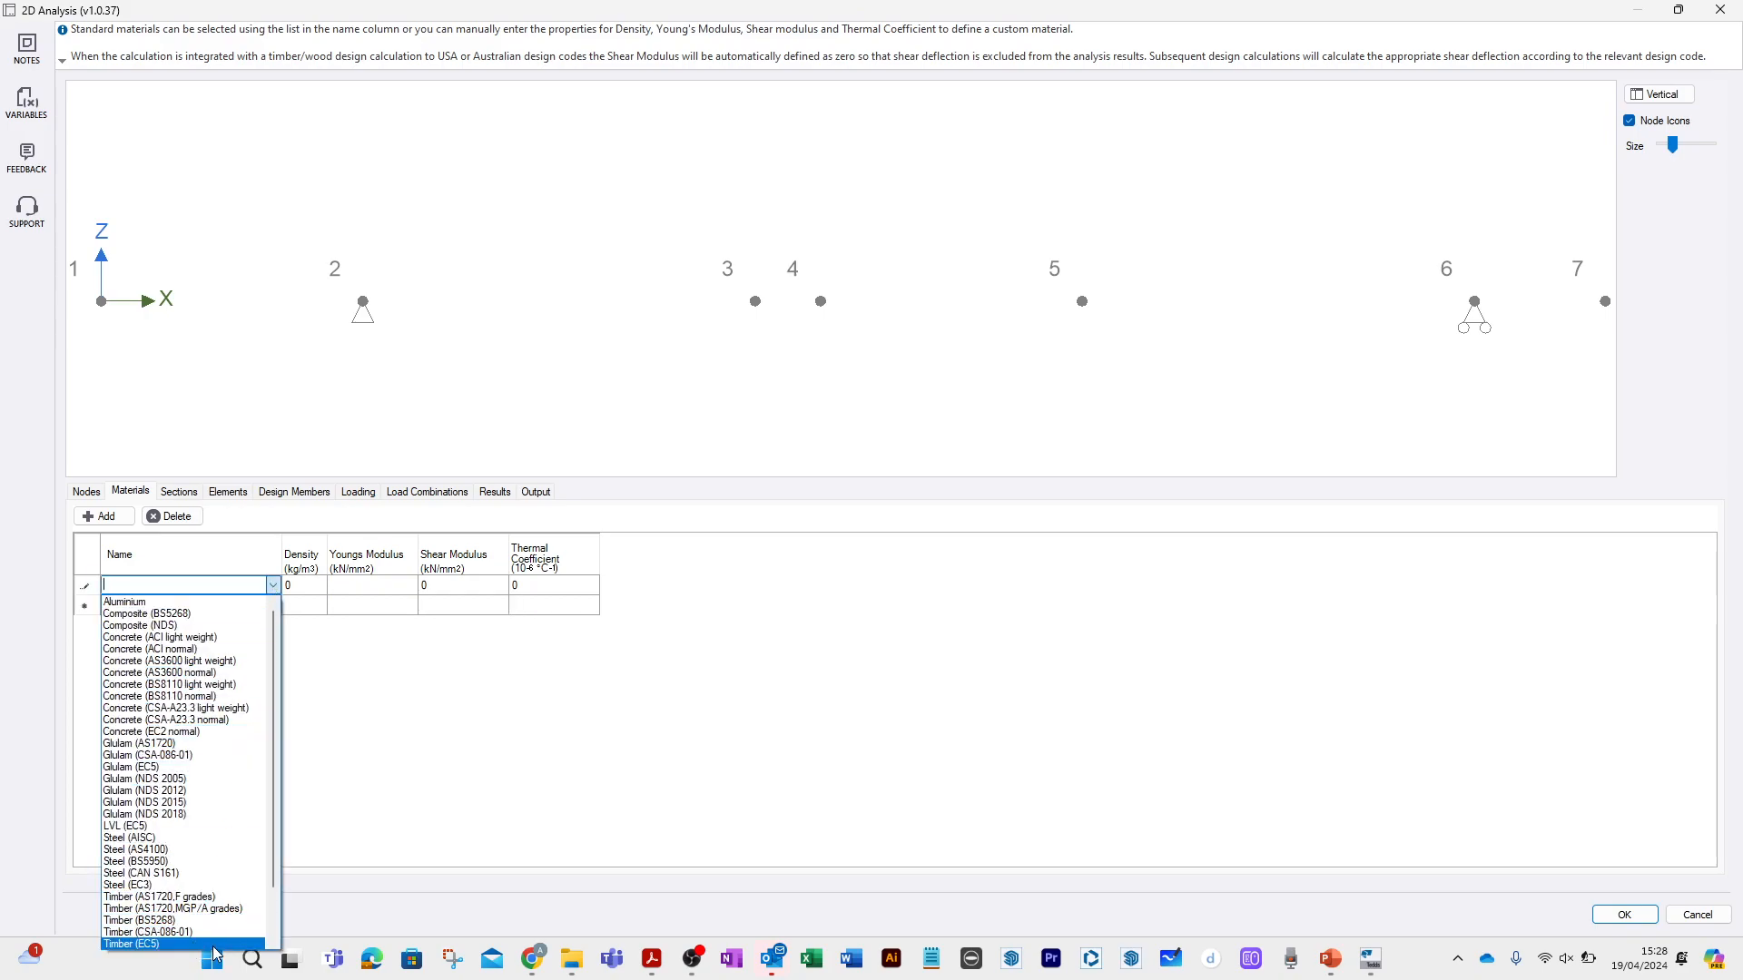
{"action": "left_click", "coordinate": [198, 945]}
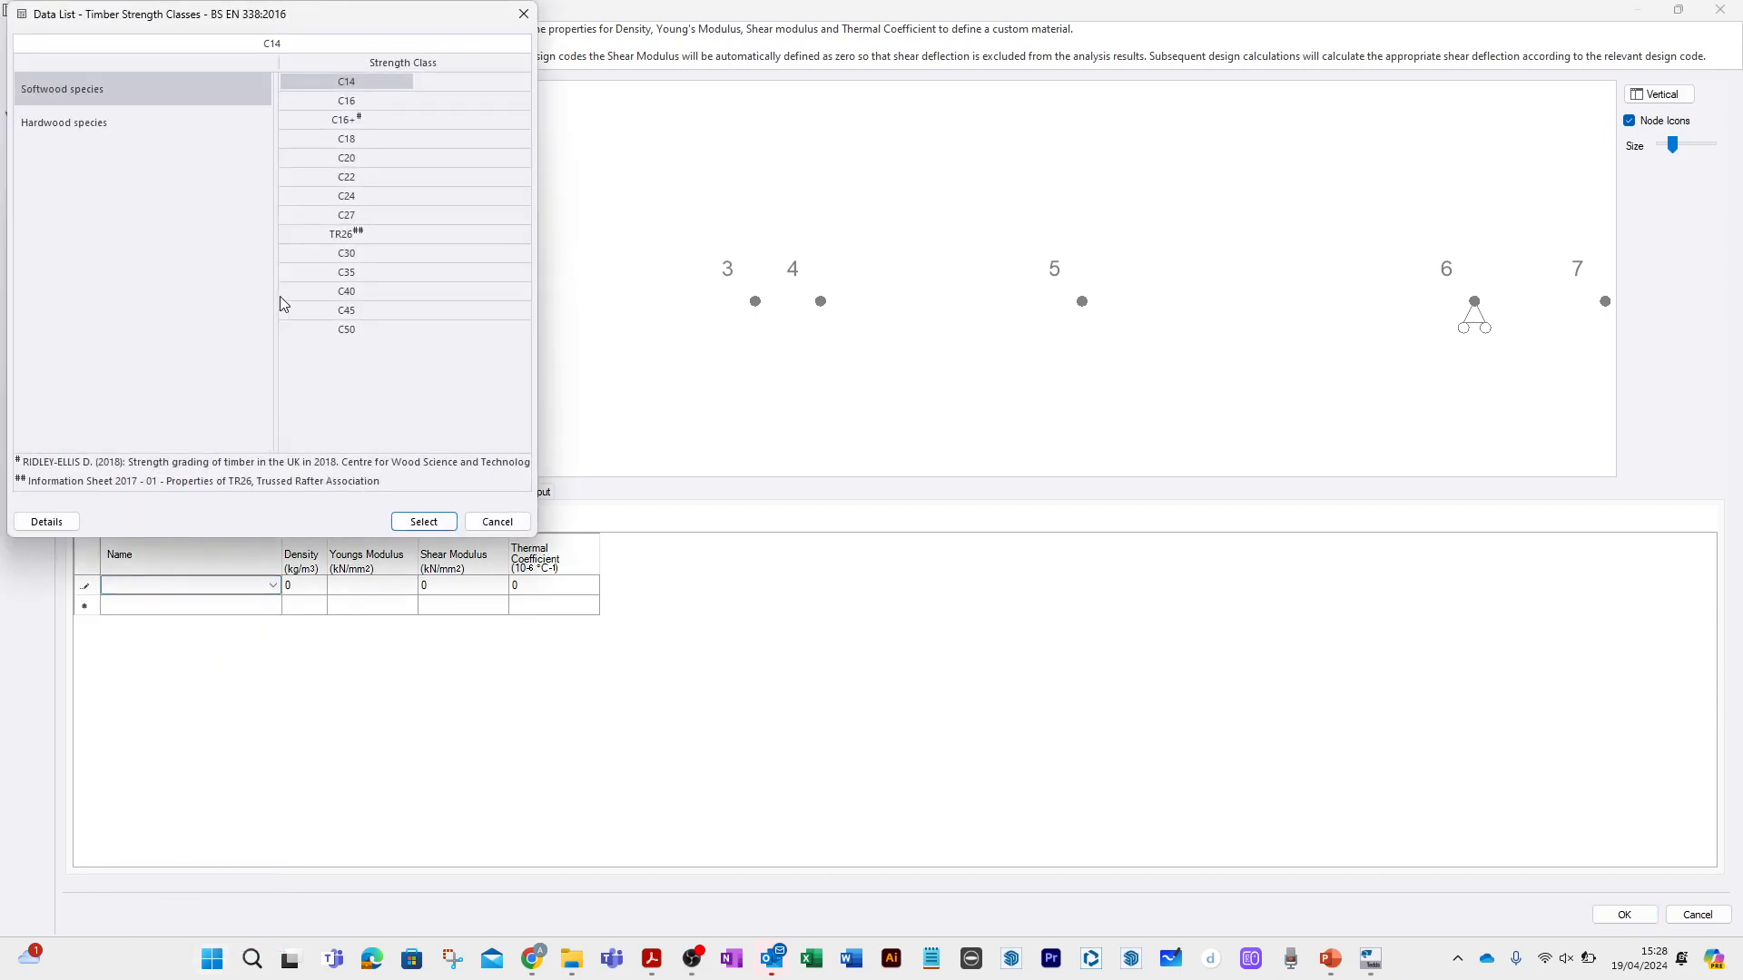
{"action": "left_click", "coordinate": [347, 198]}
{"action": "left_click", "coordinate": [425, 524]}
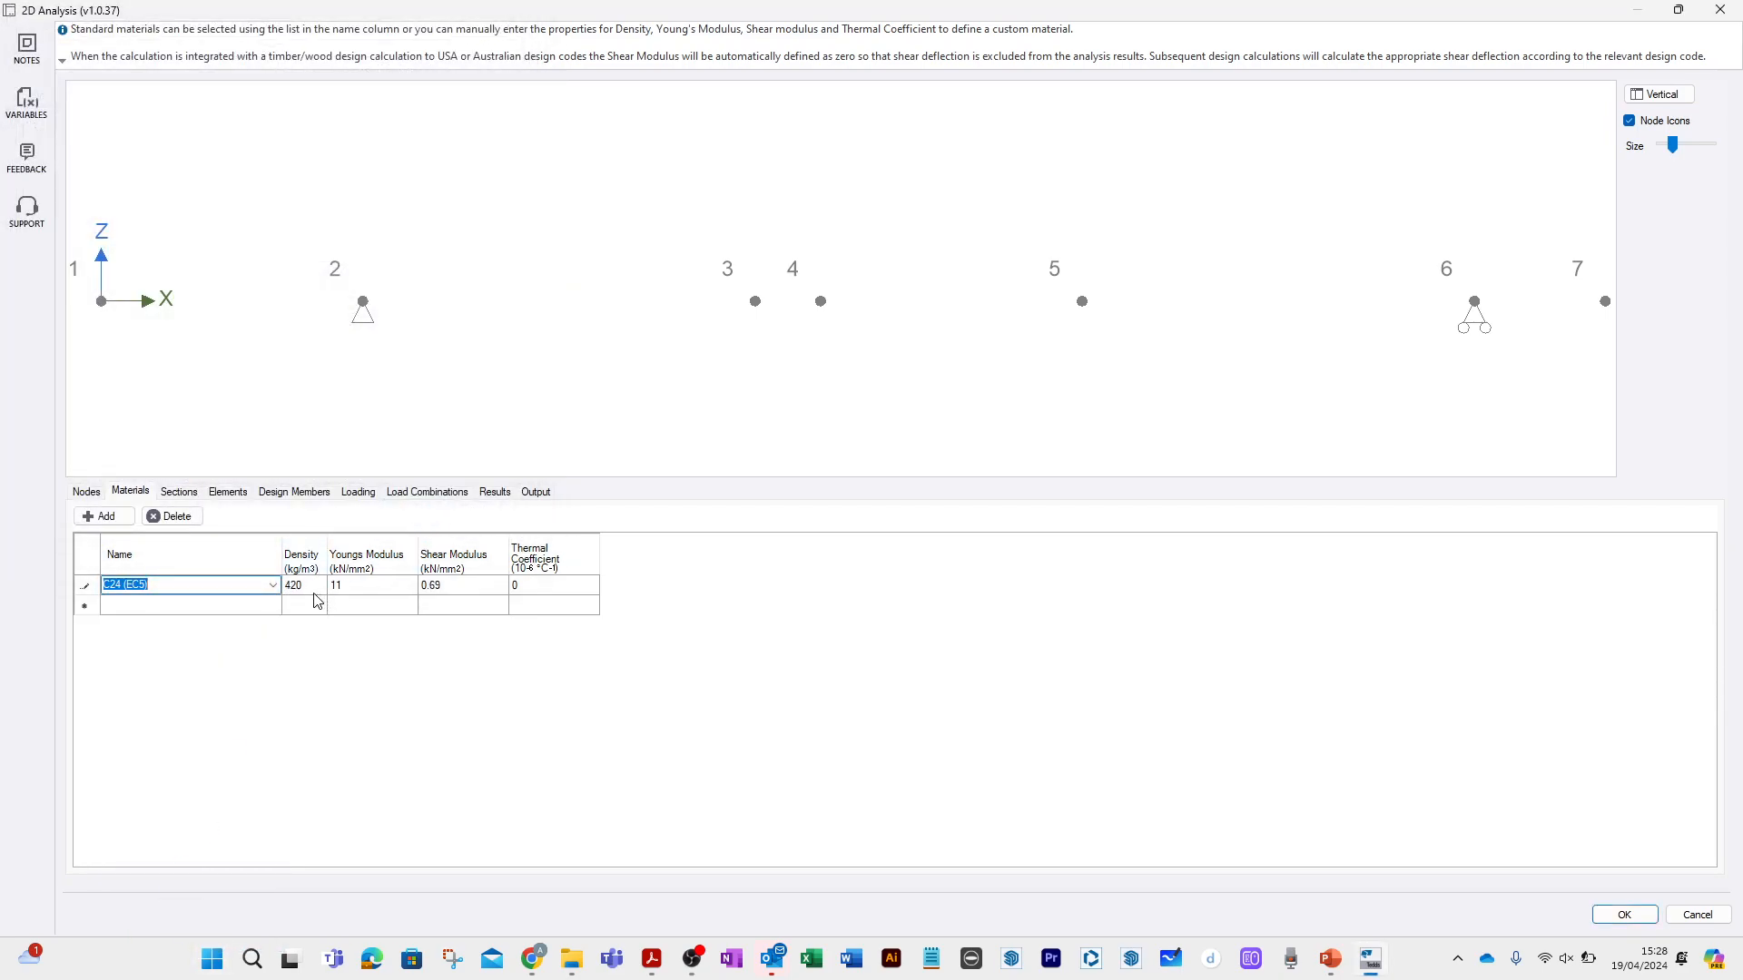
{"action": "left_click", "coordinate": [187, 495]}
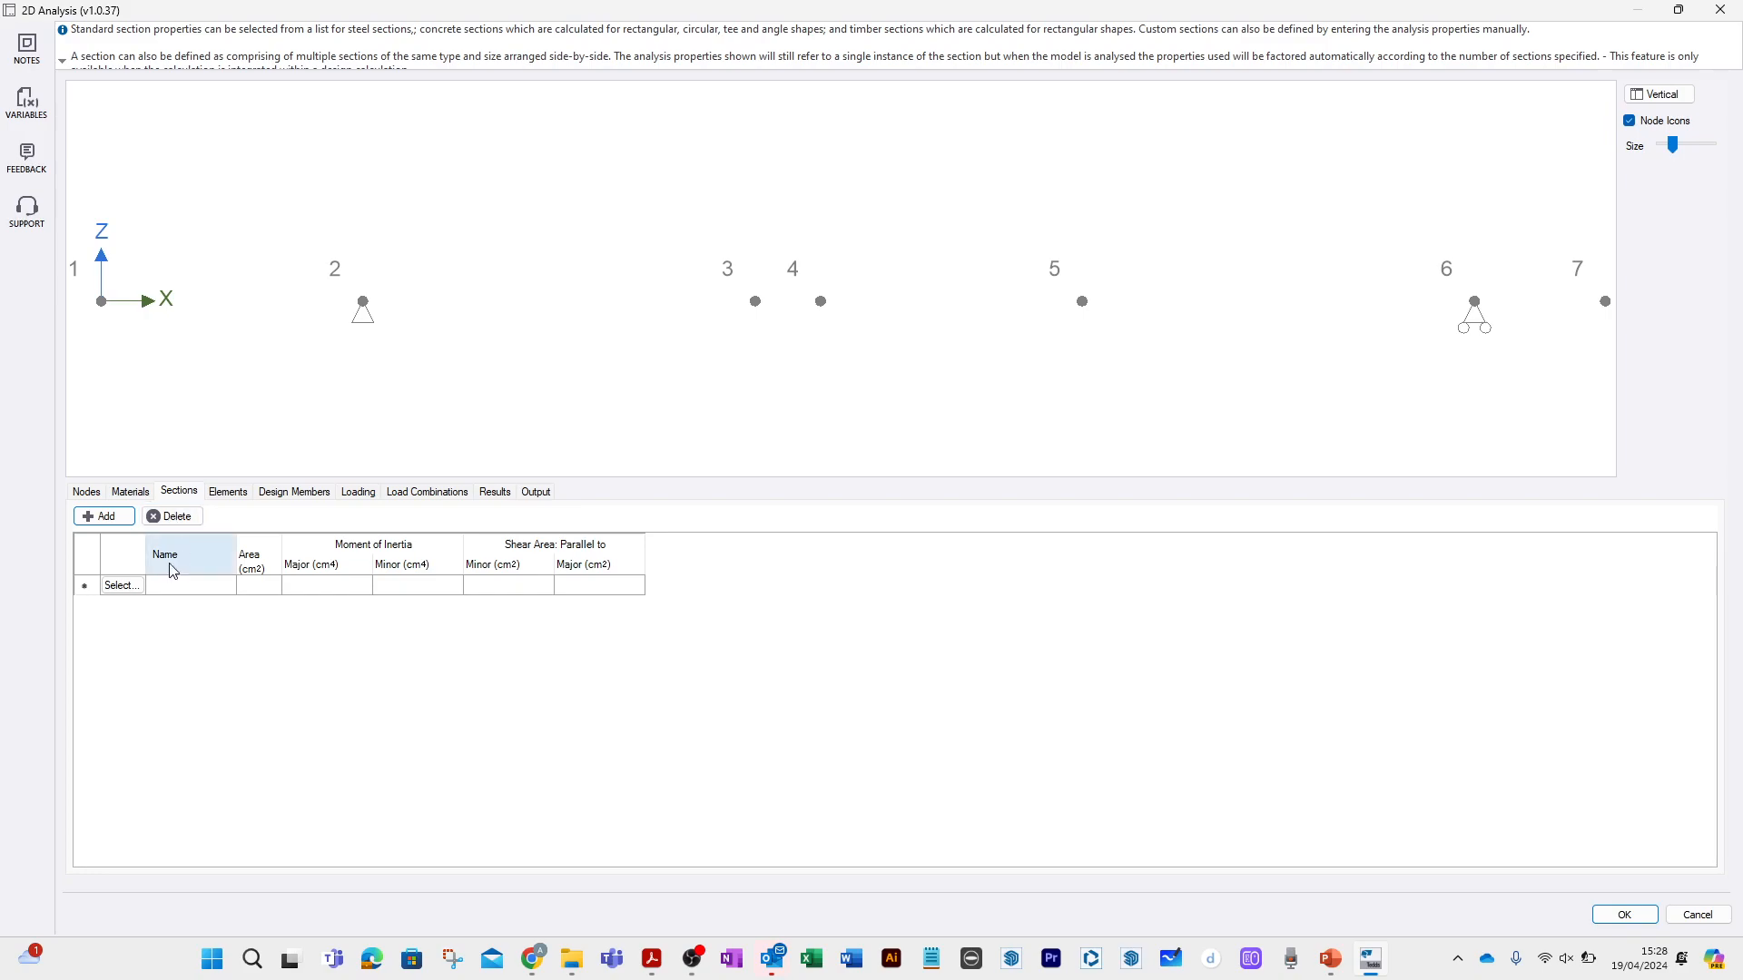
{"action": "left_click", "coordinate": [134, 588]}
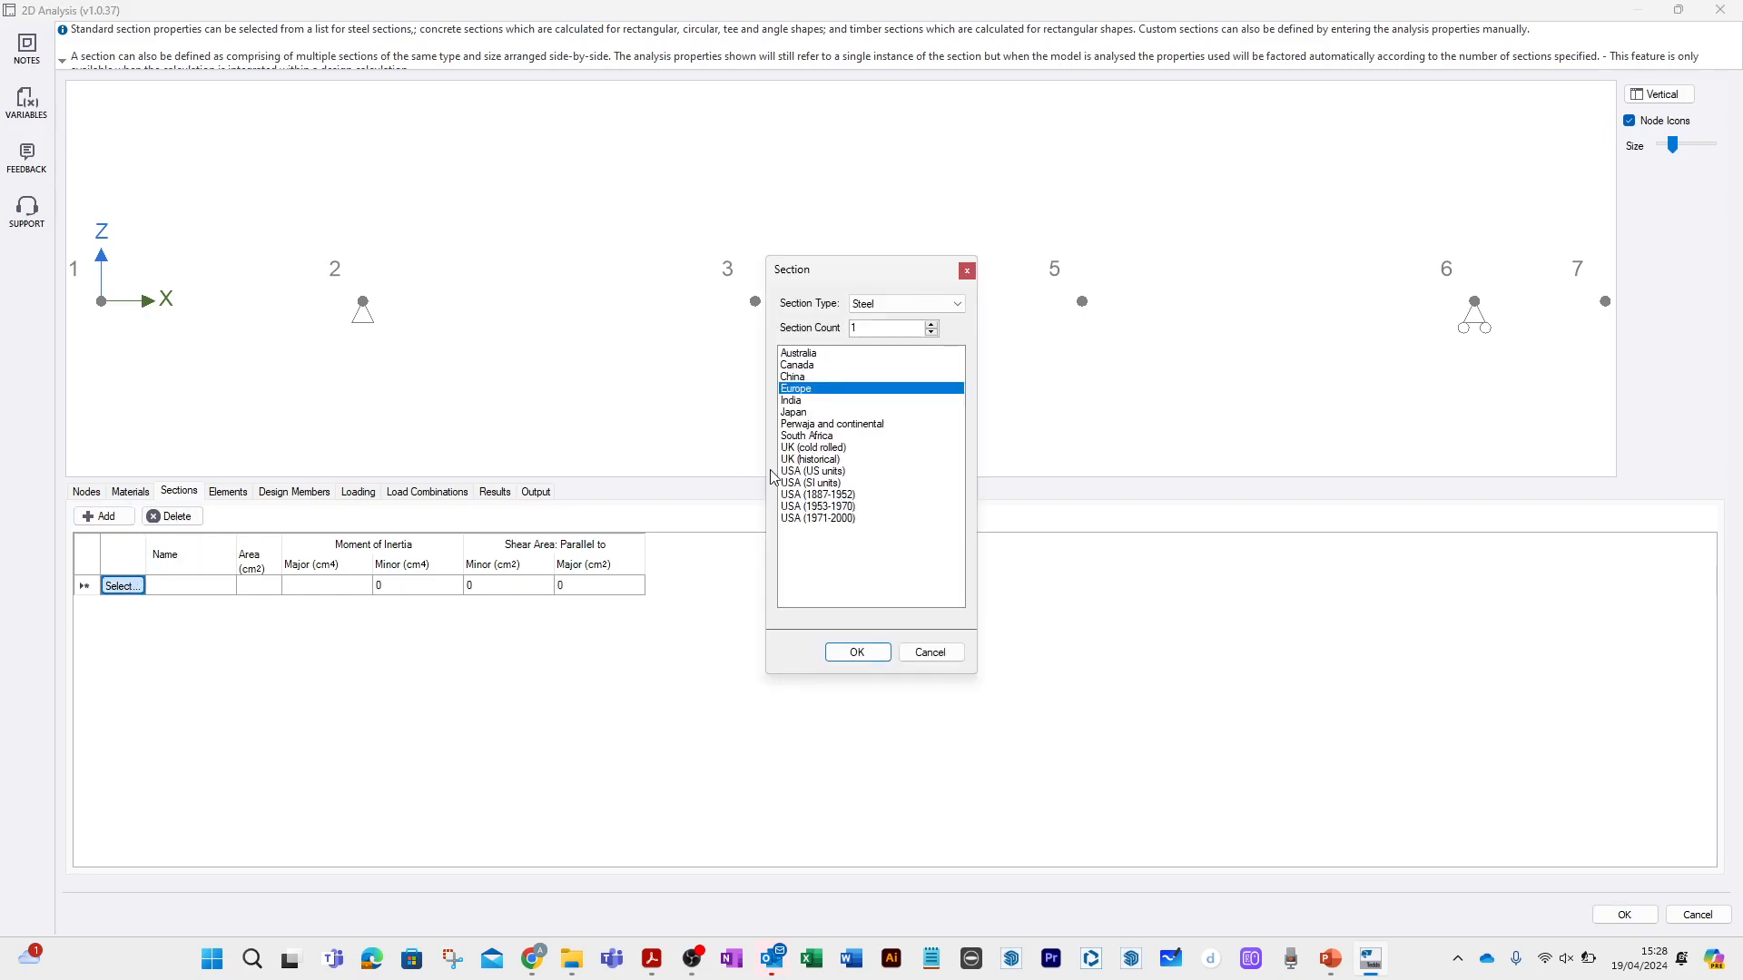
{"action": "left_click", "coordinate": [957, 303]}
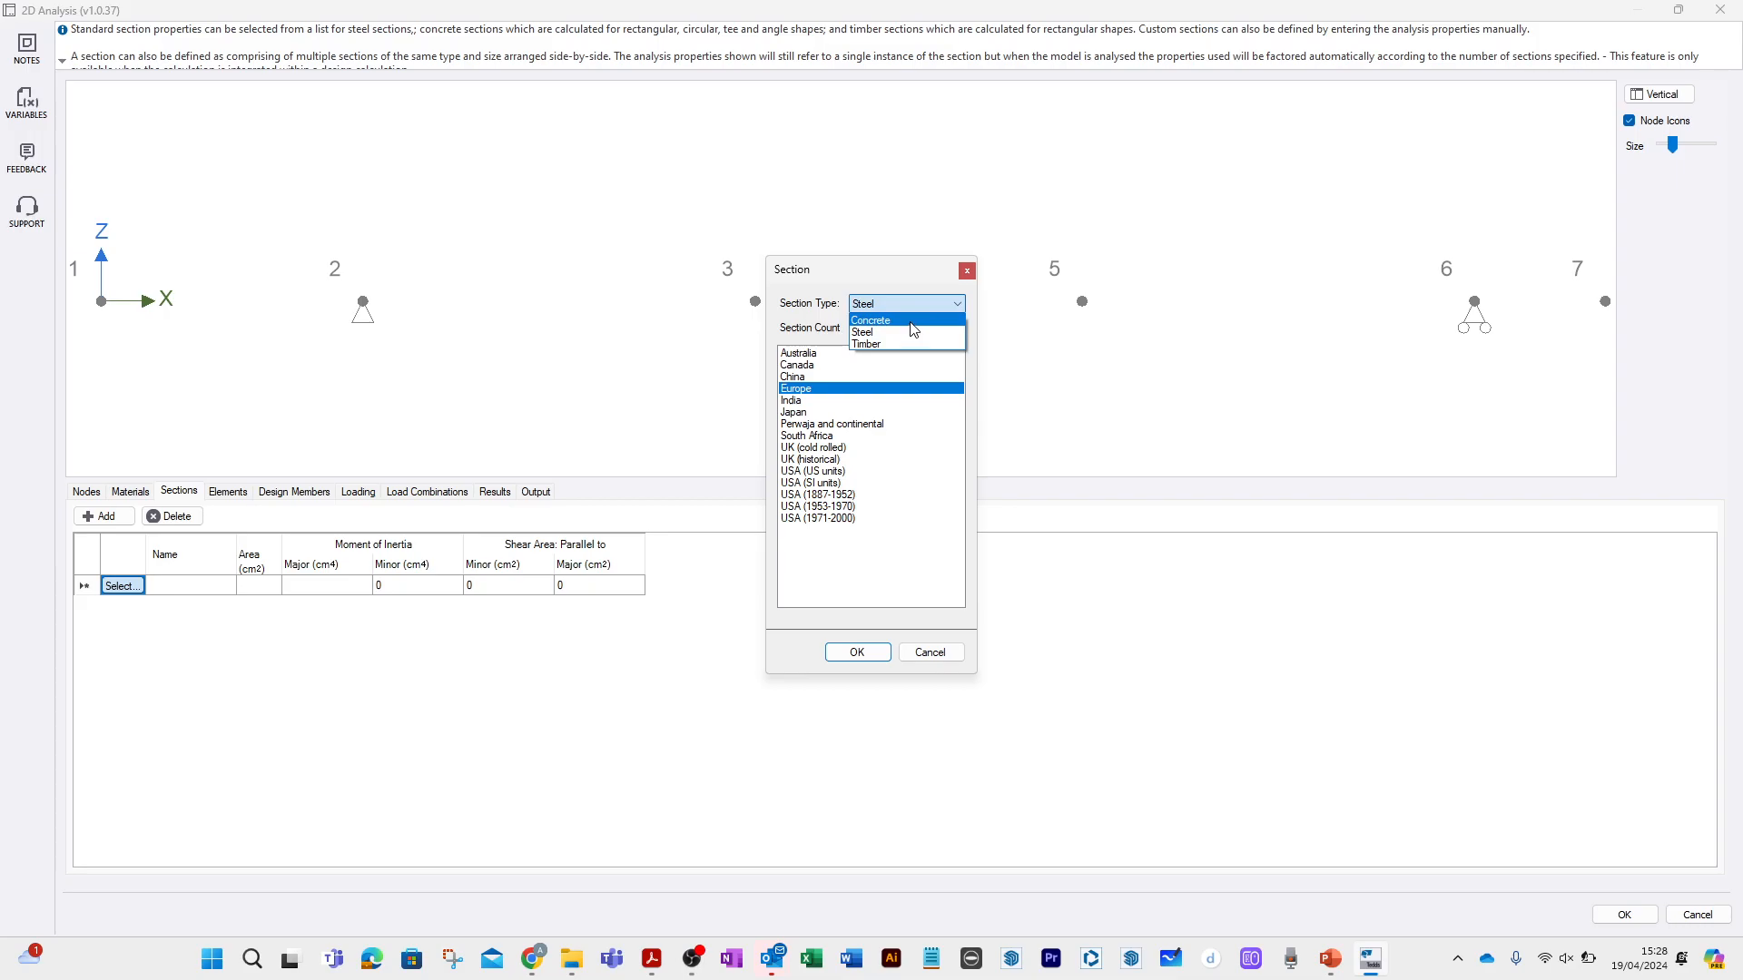
{"action": "left_click", "coordinate": [890, 303]}
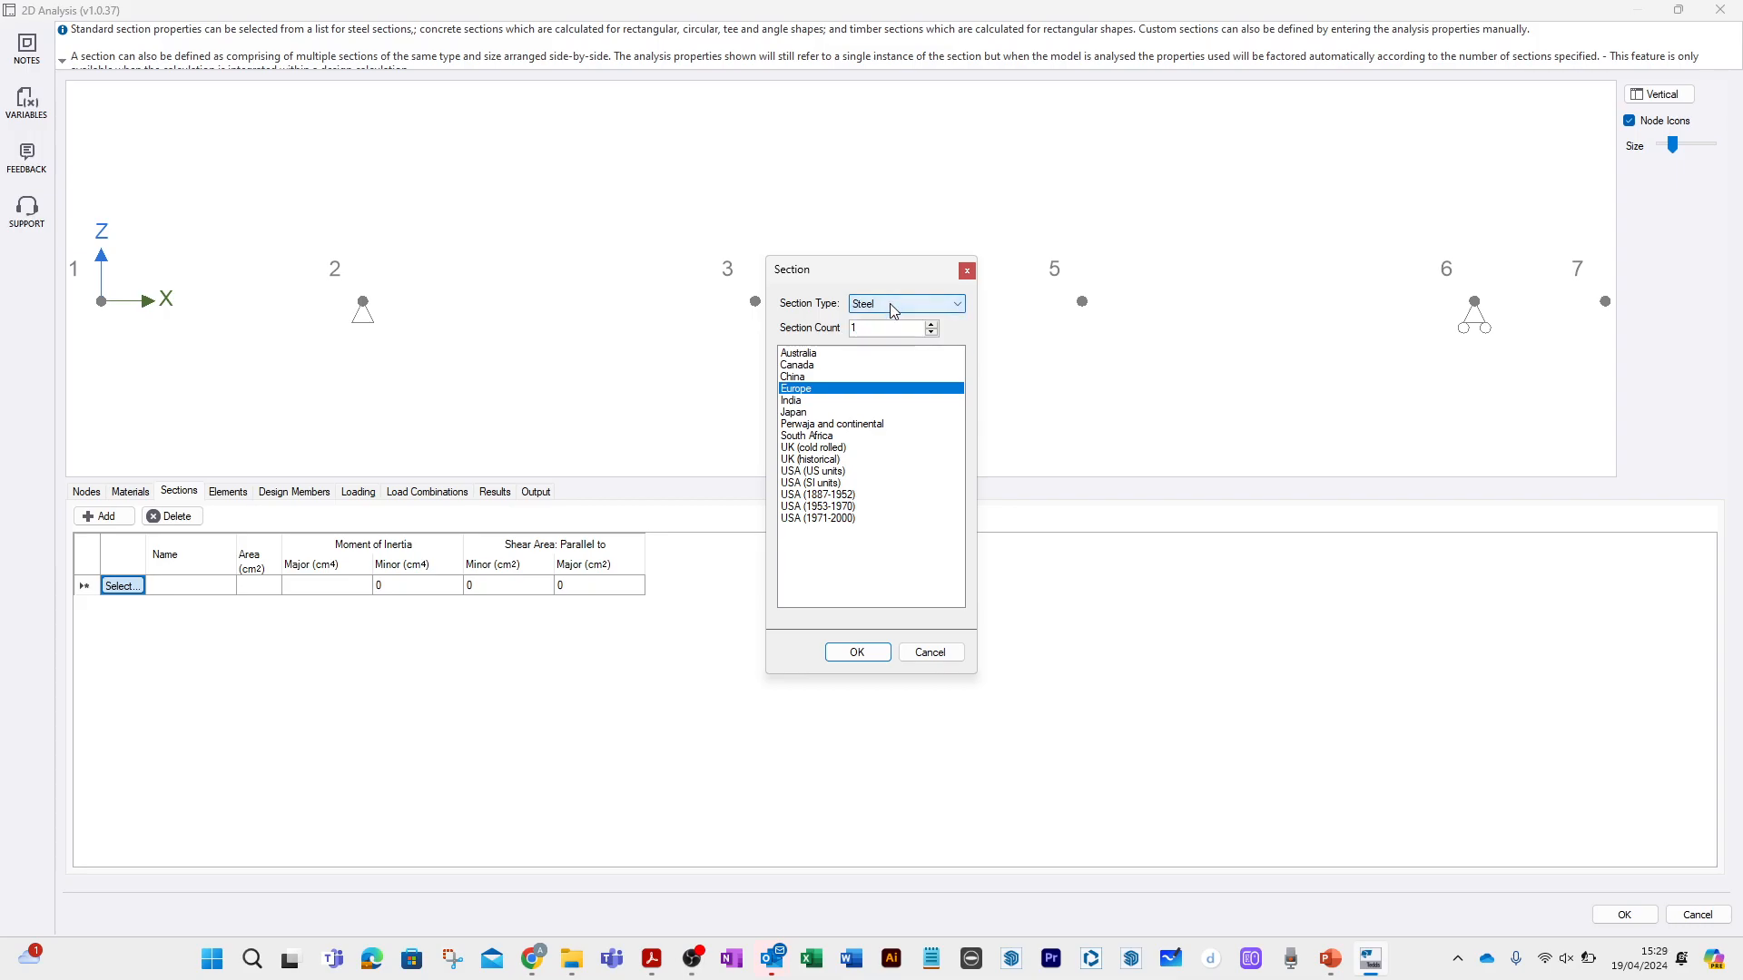
{"action": "left_click", "coordinate": [931, 652]}
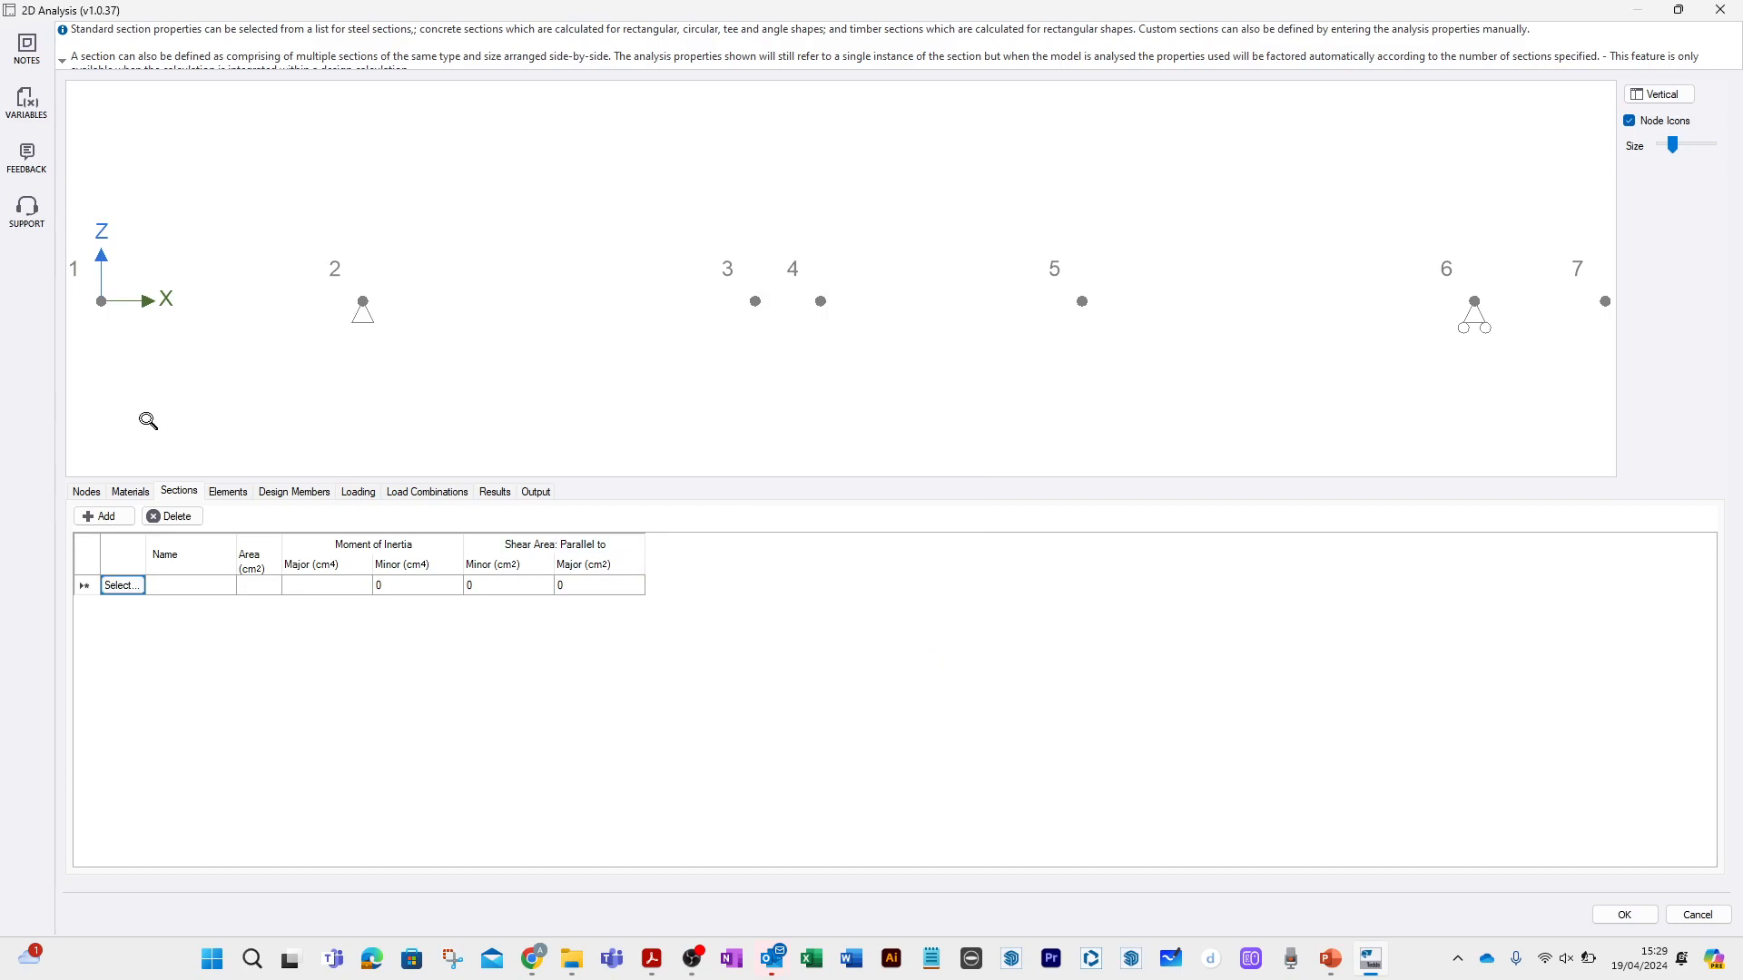
Delete the C24 (EC5) material from the model's materials.
{"action": "left_click", "coordinate": [130, 492]}
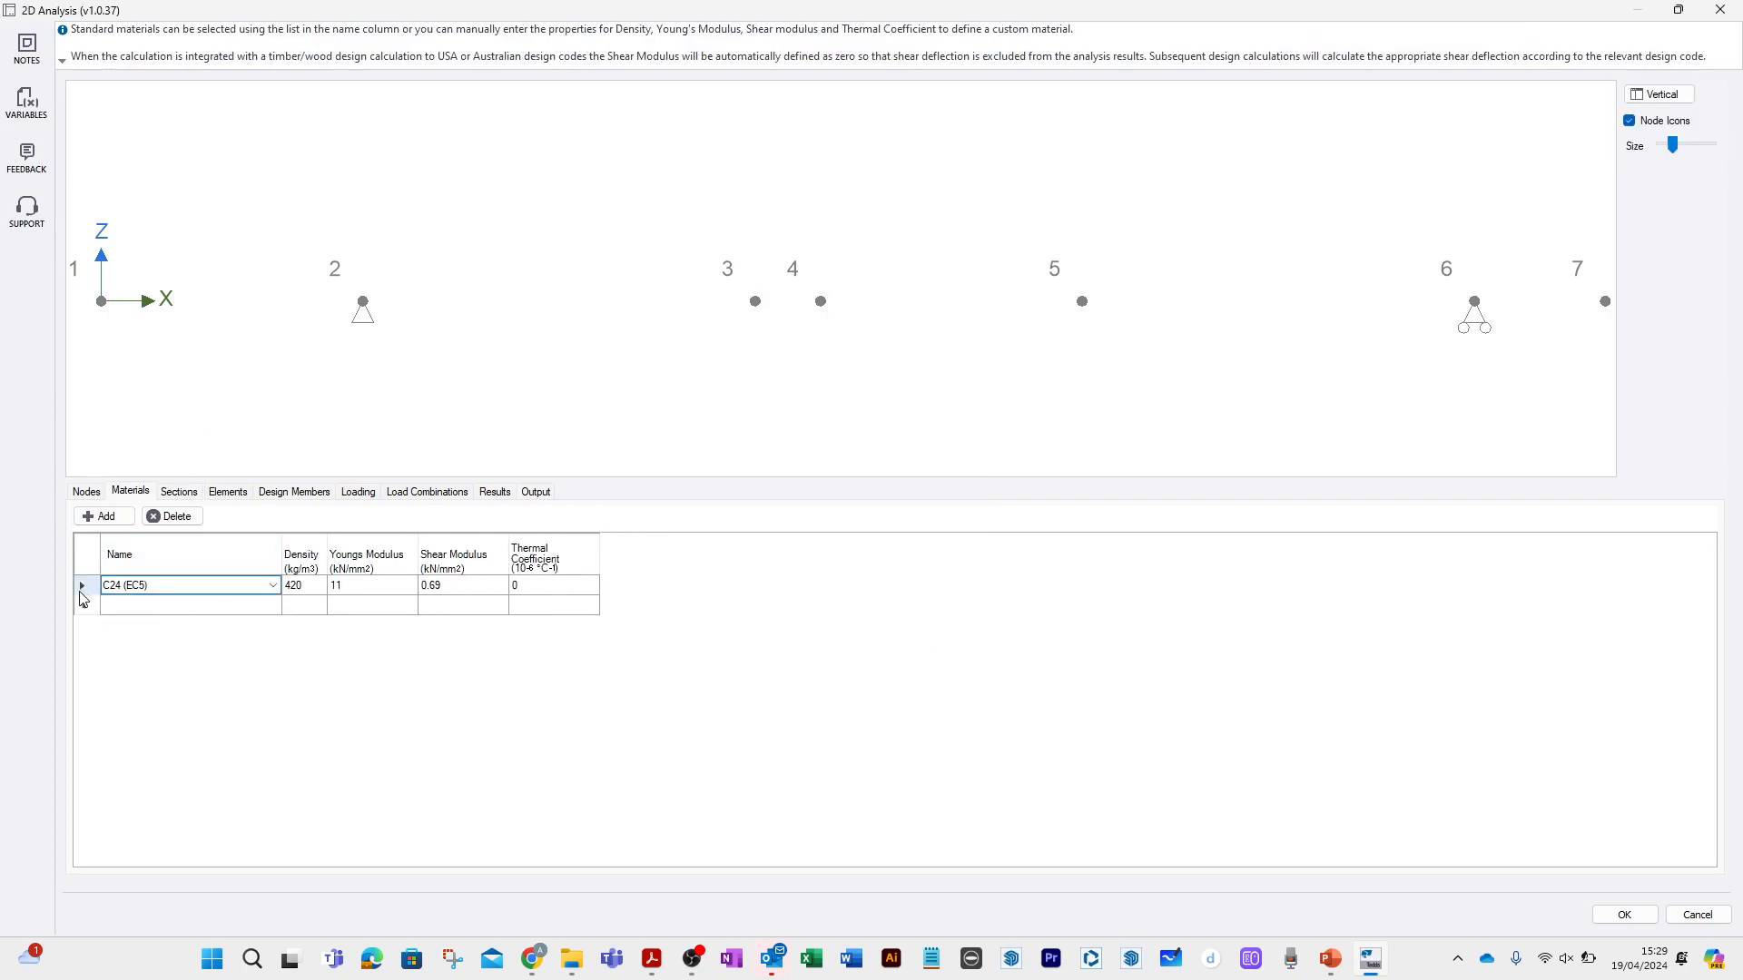
{"action": "left_click", "coordinate": [80, 589]}
{"action": "left_click", "coordinate": [173, 516]}
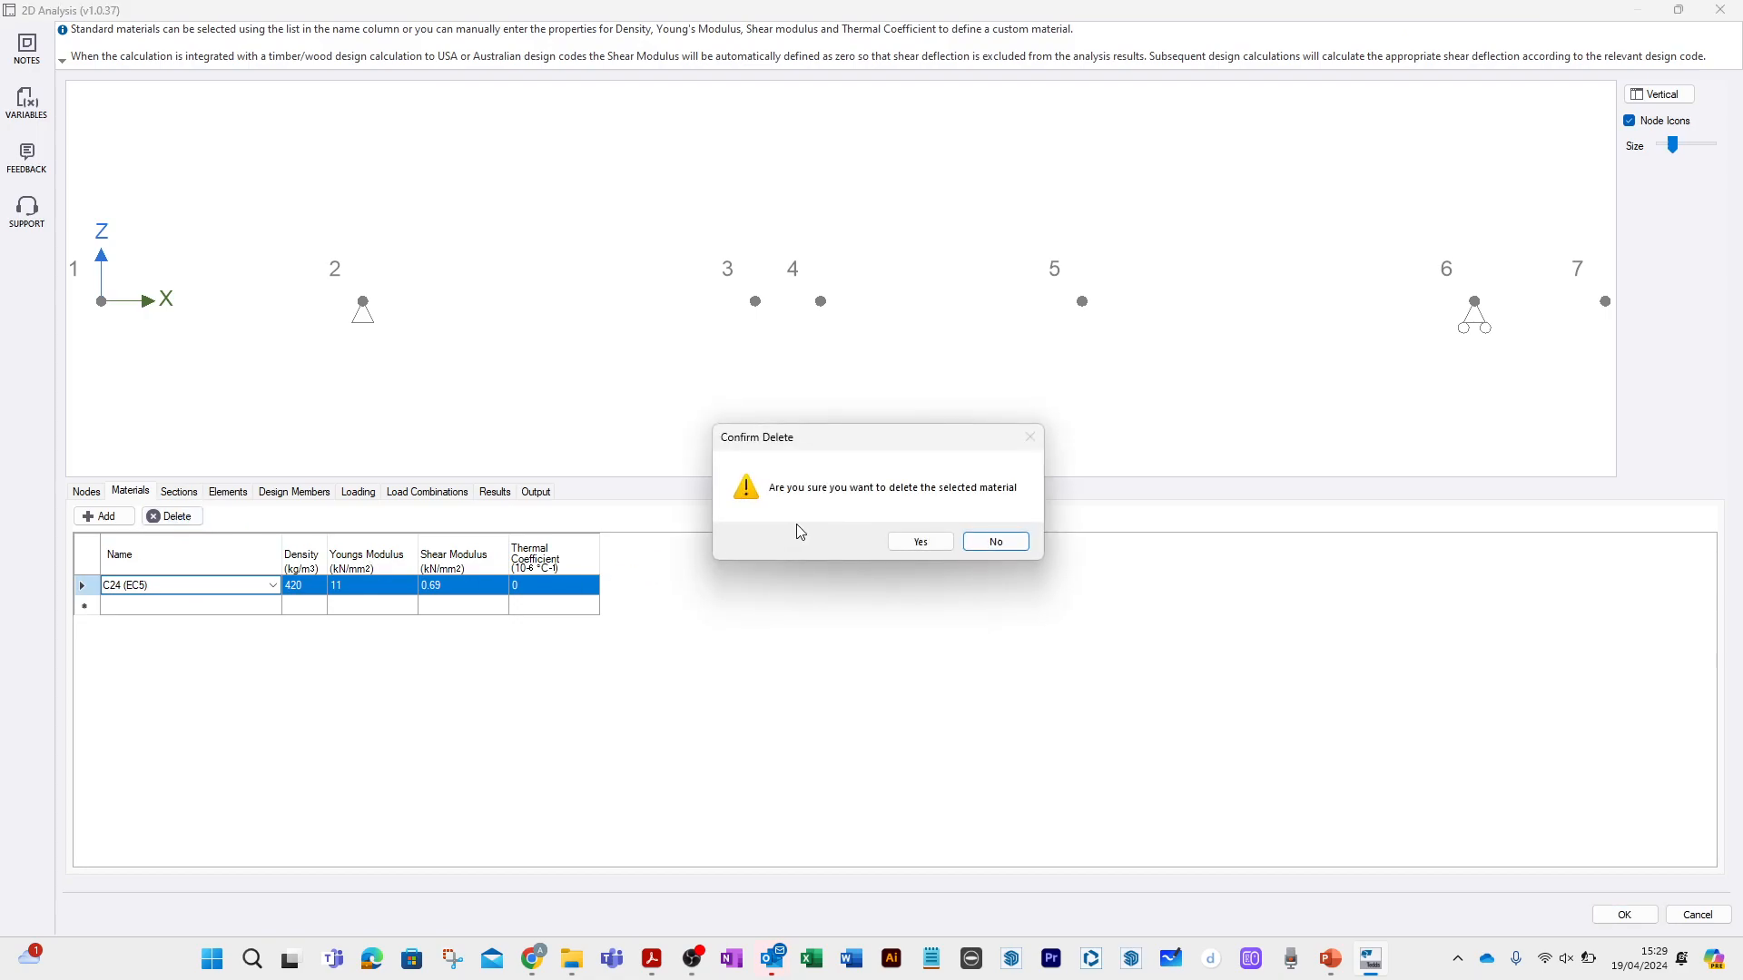
{"action": "left_click", "coordinate": [906, 541]}
Add Steel (EC3) as the model's material.
{"action": "left_click", "coordinate": [178, 588]}
{"action": "left_click", "coordinate": [273, 588]}
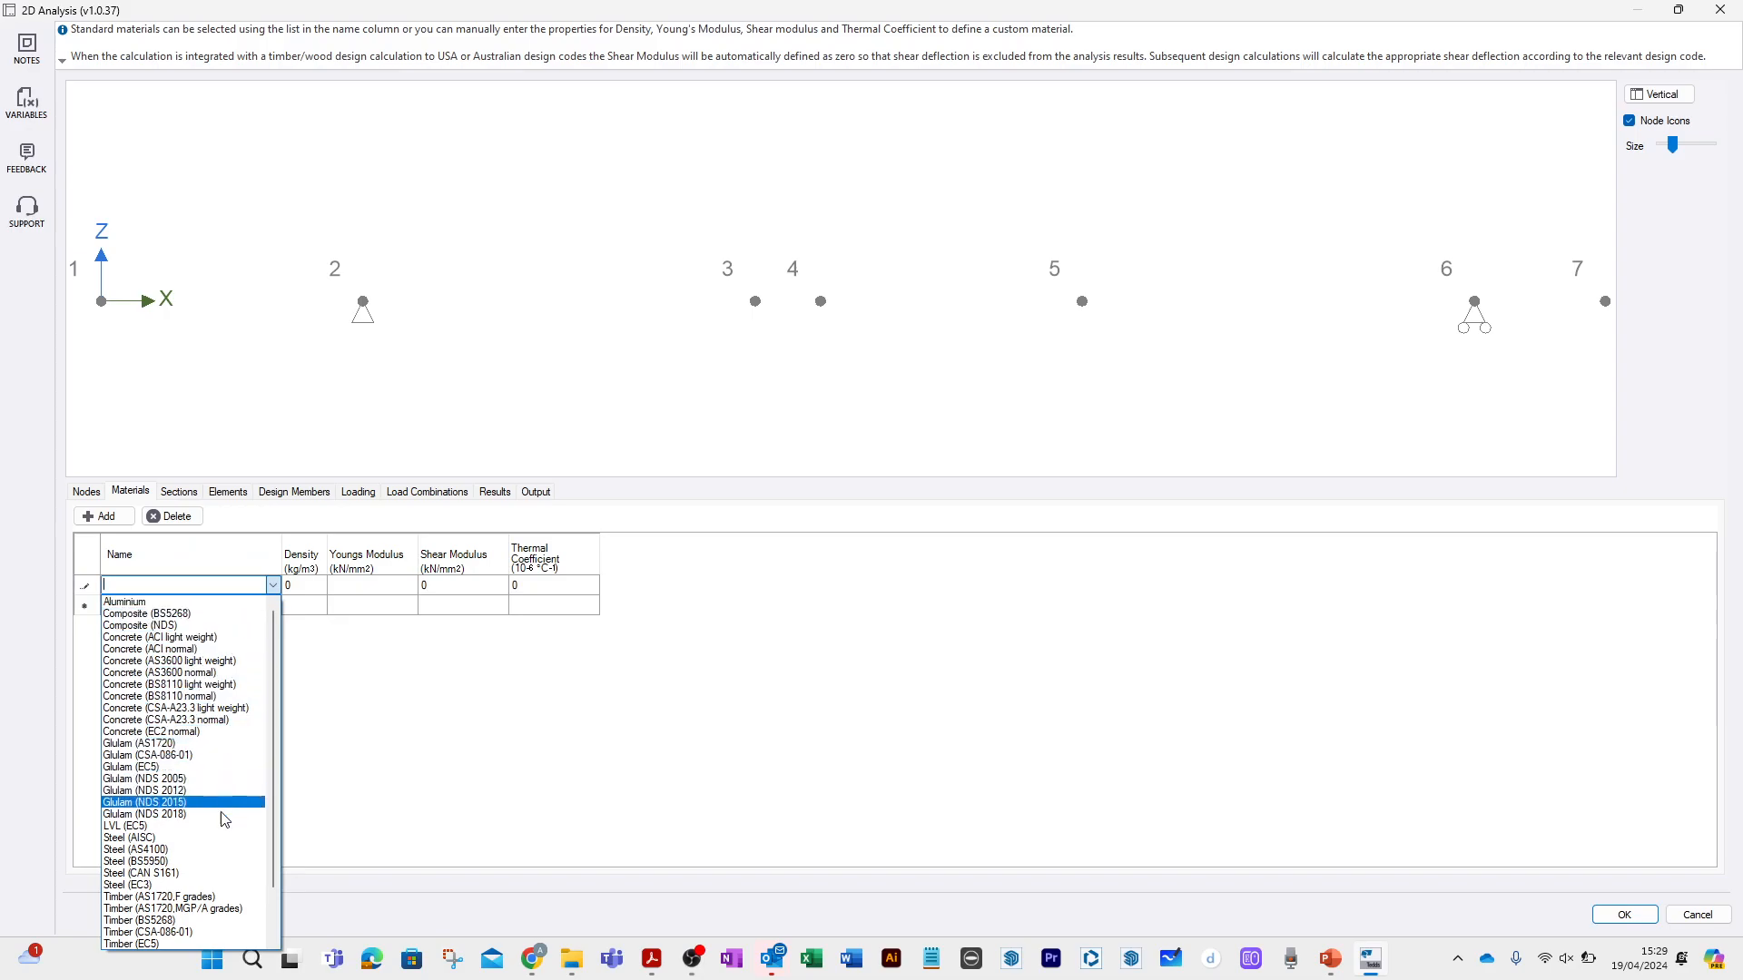
{"action": "left_click", "coordinate": [188, 886]}
Add a European steel universal beam section UB 305x165x54.
{"action": "left_click", "coordinate": [184, 492]}
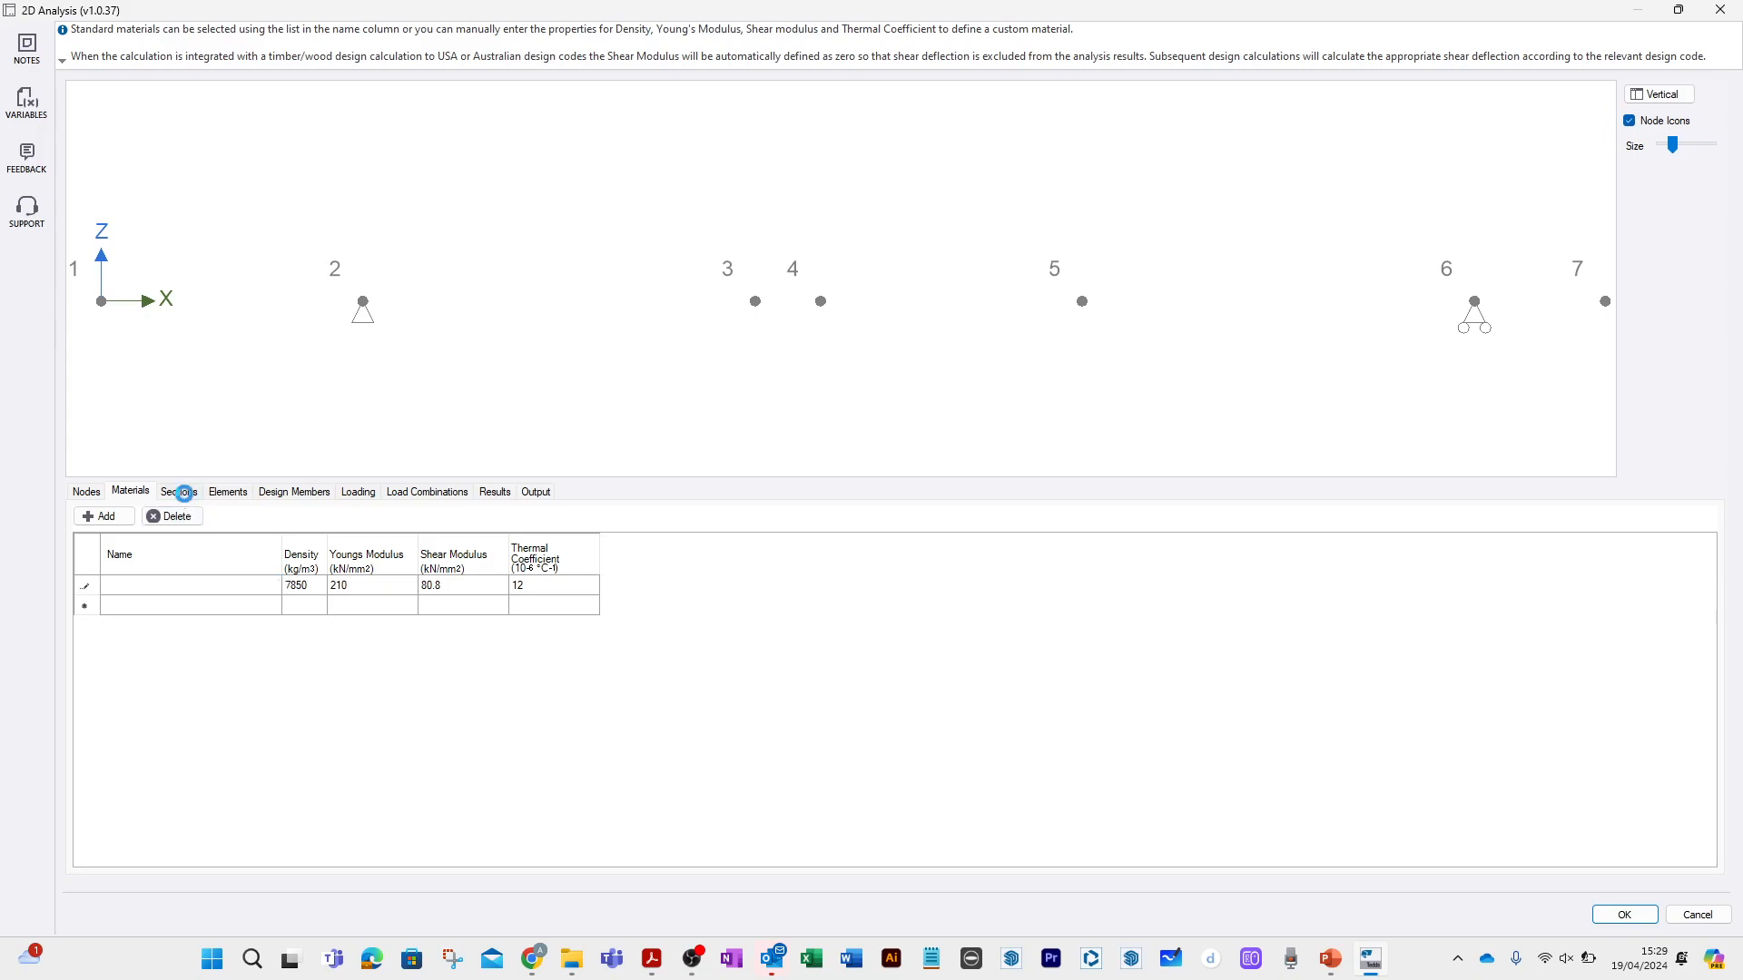
{"action": "left_click", "coordinate": [123, 586]}
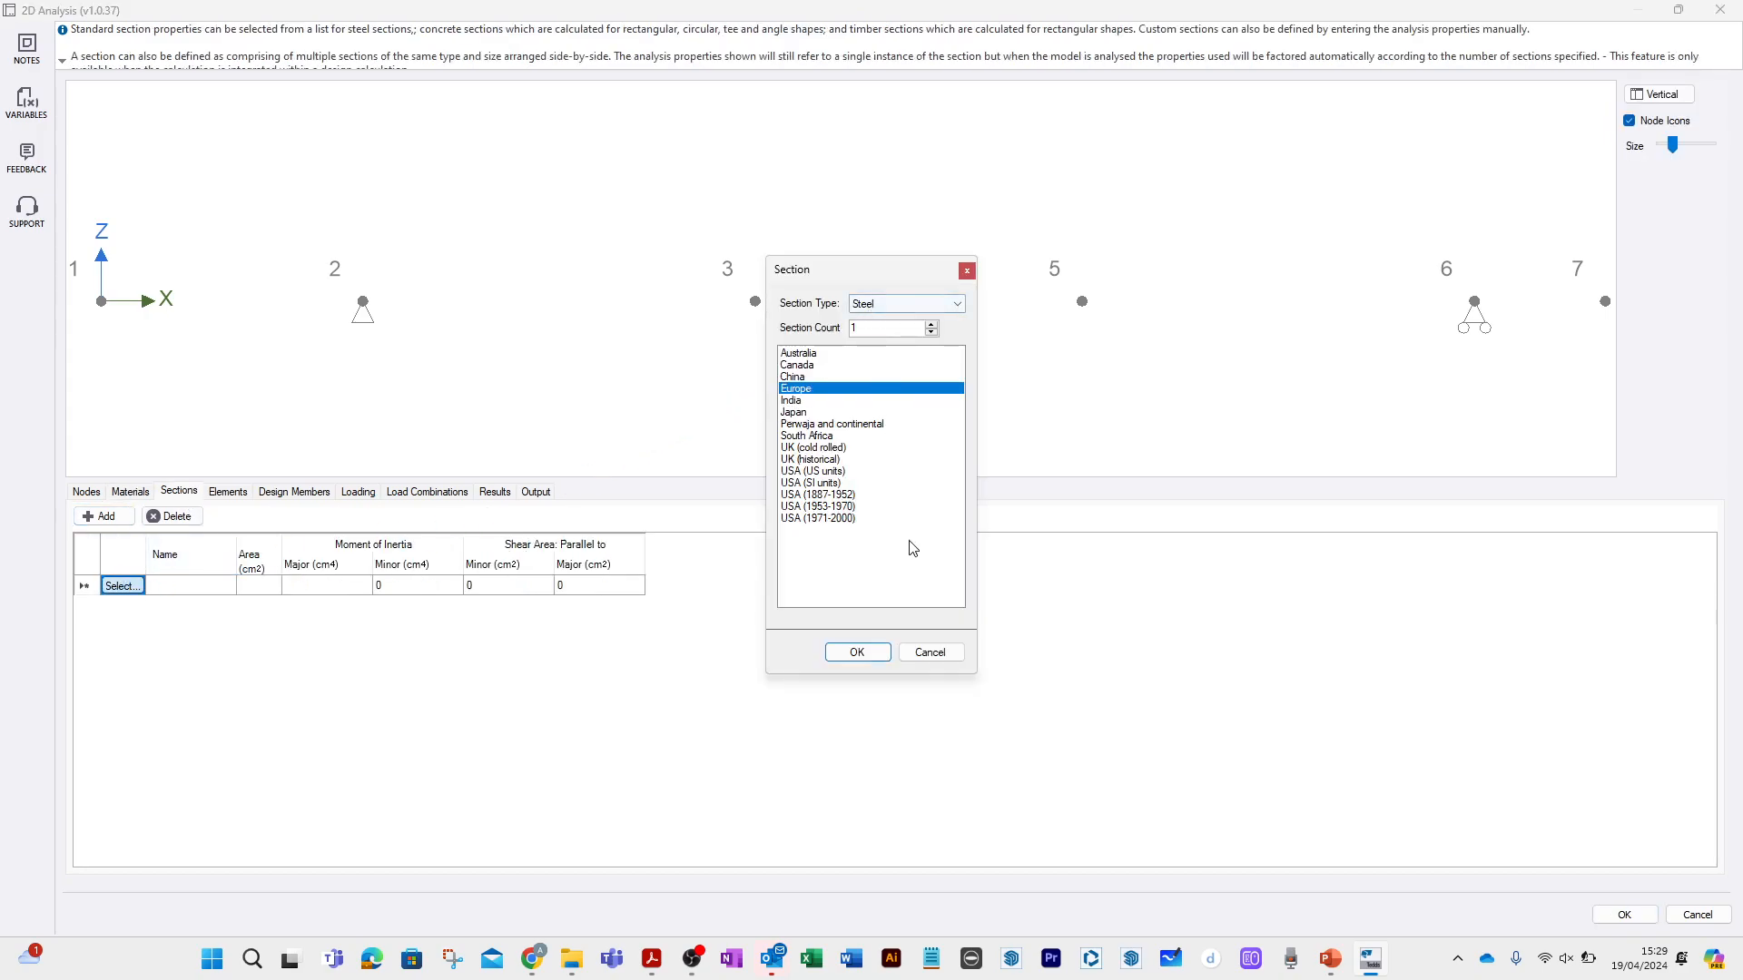
{"action": "left_click", "coordinate": [878, 654]}
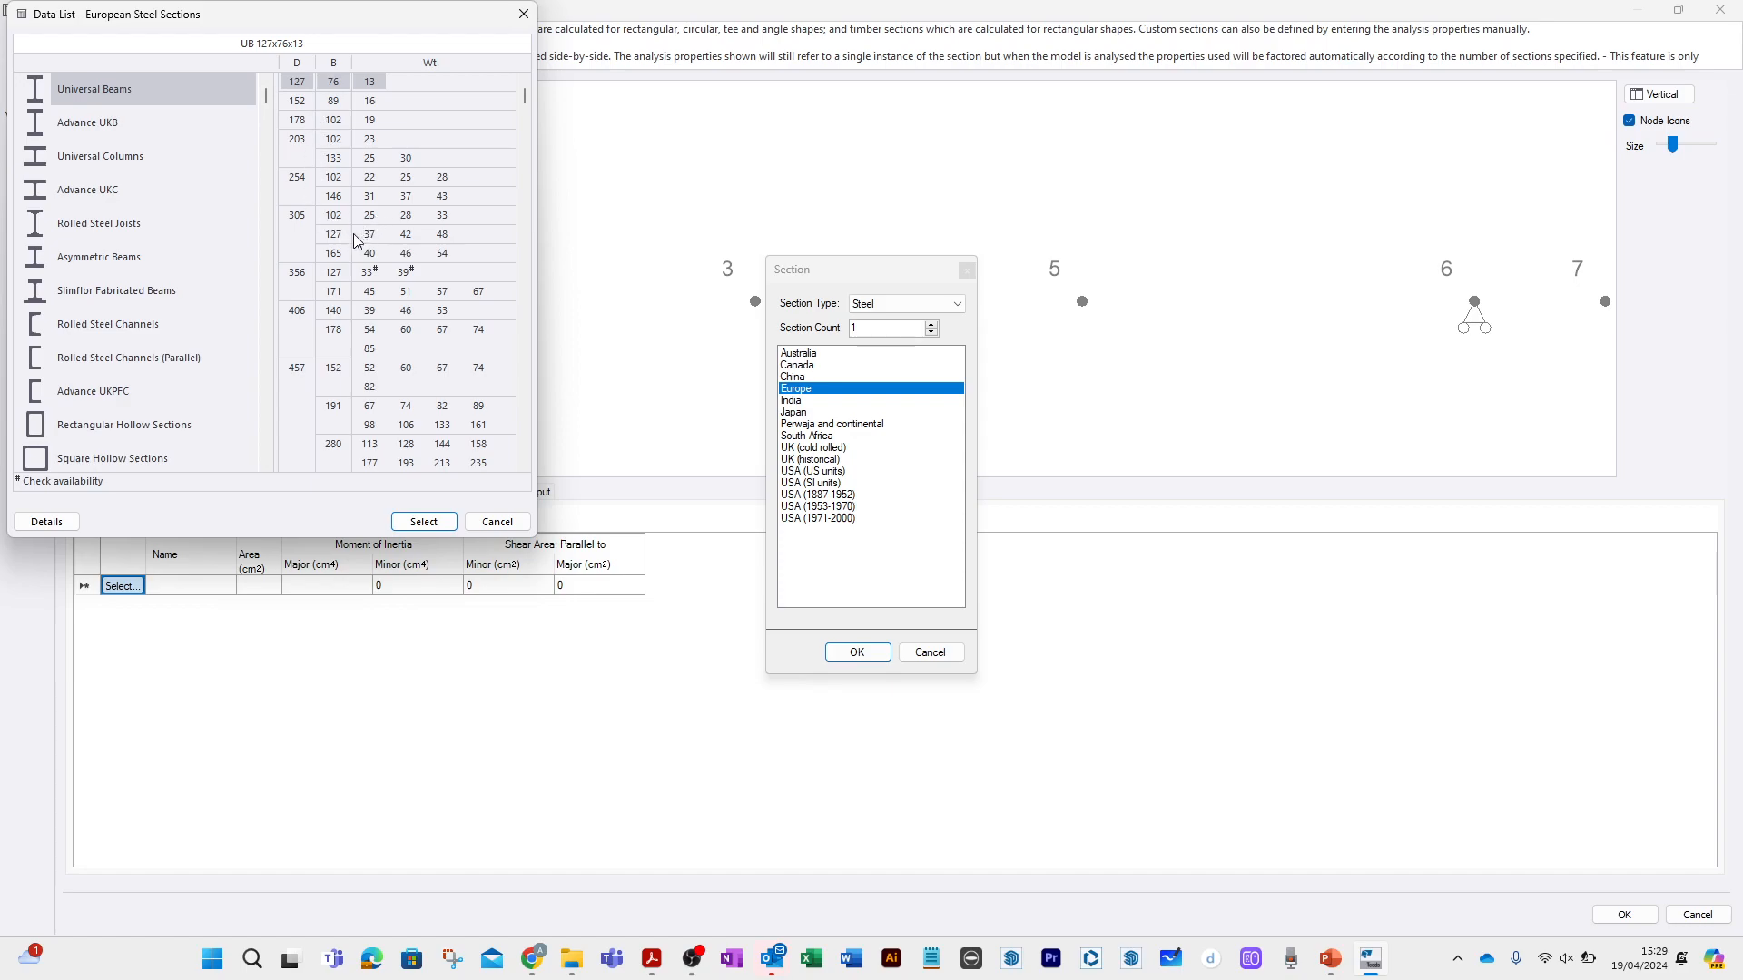
{"action": "left_click", "coordinate": [445, 255]}
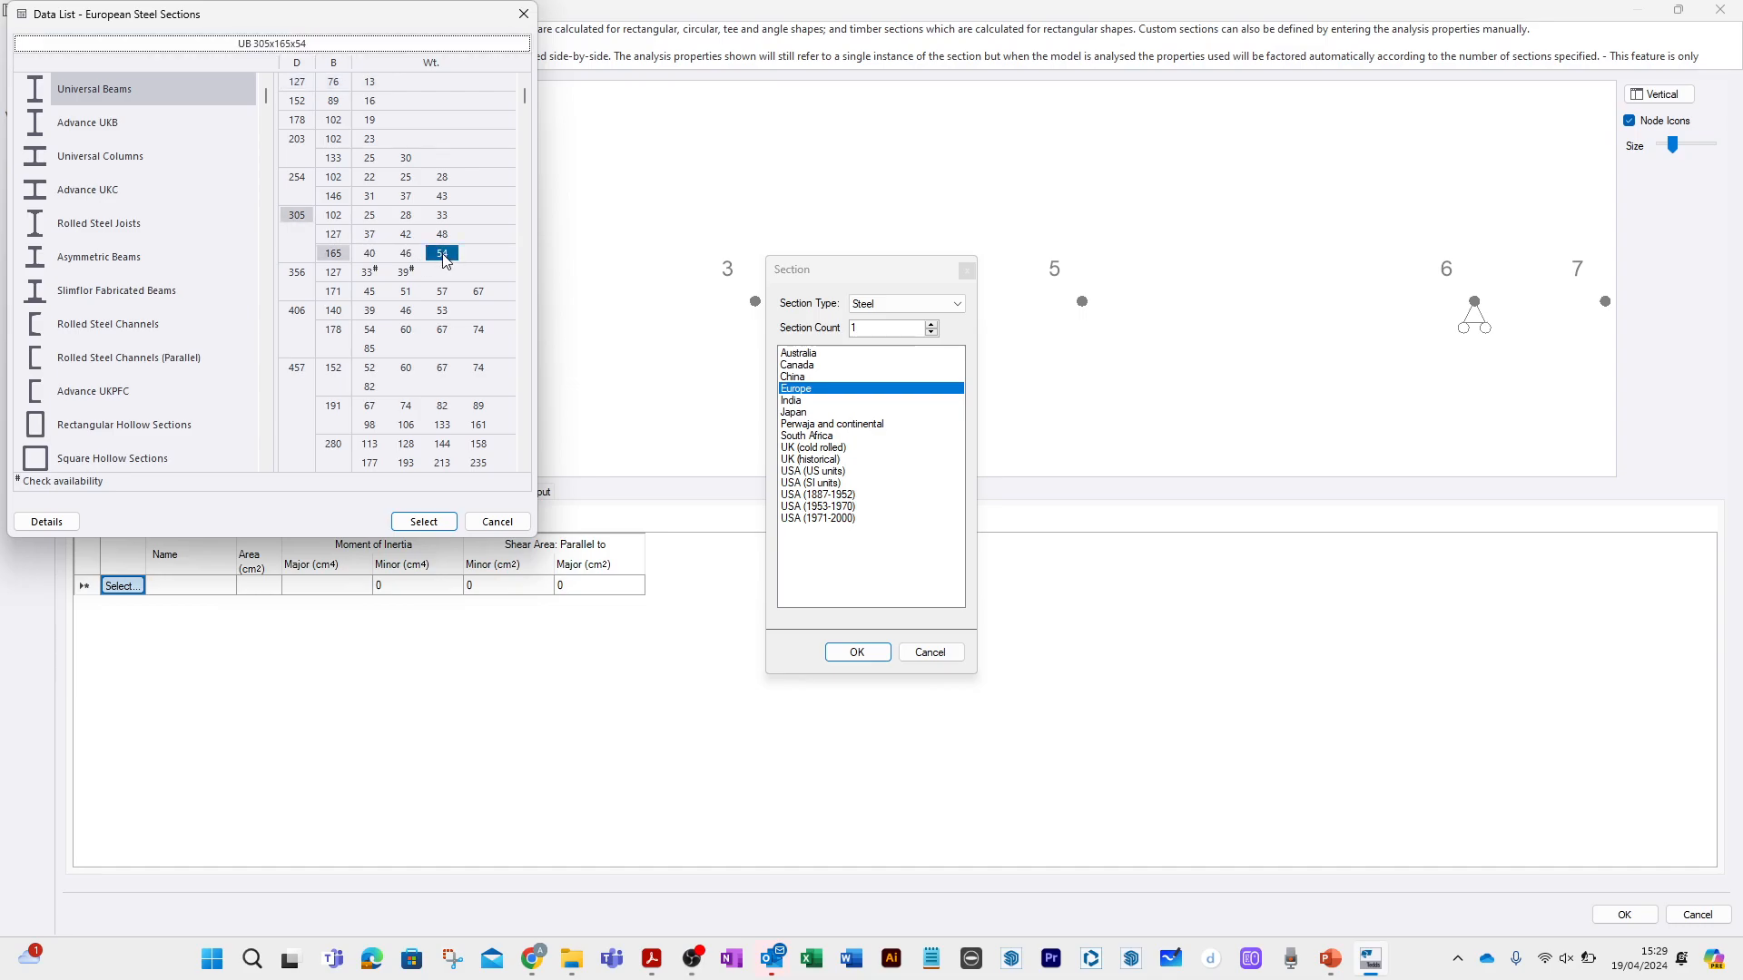
{"action": "left_click", "coordinate": [449, 522]}
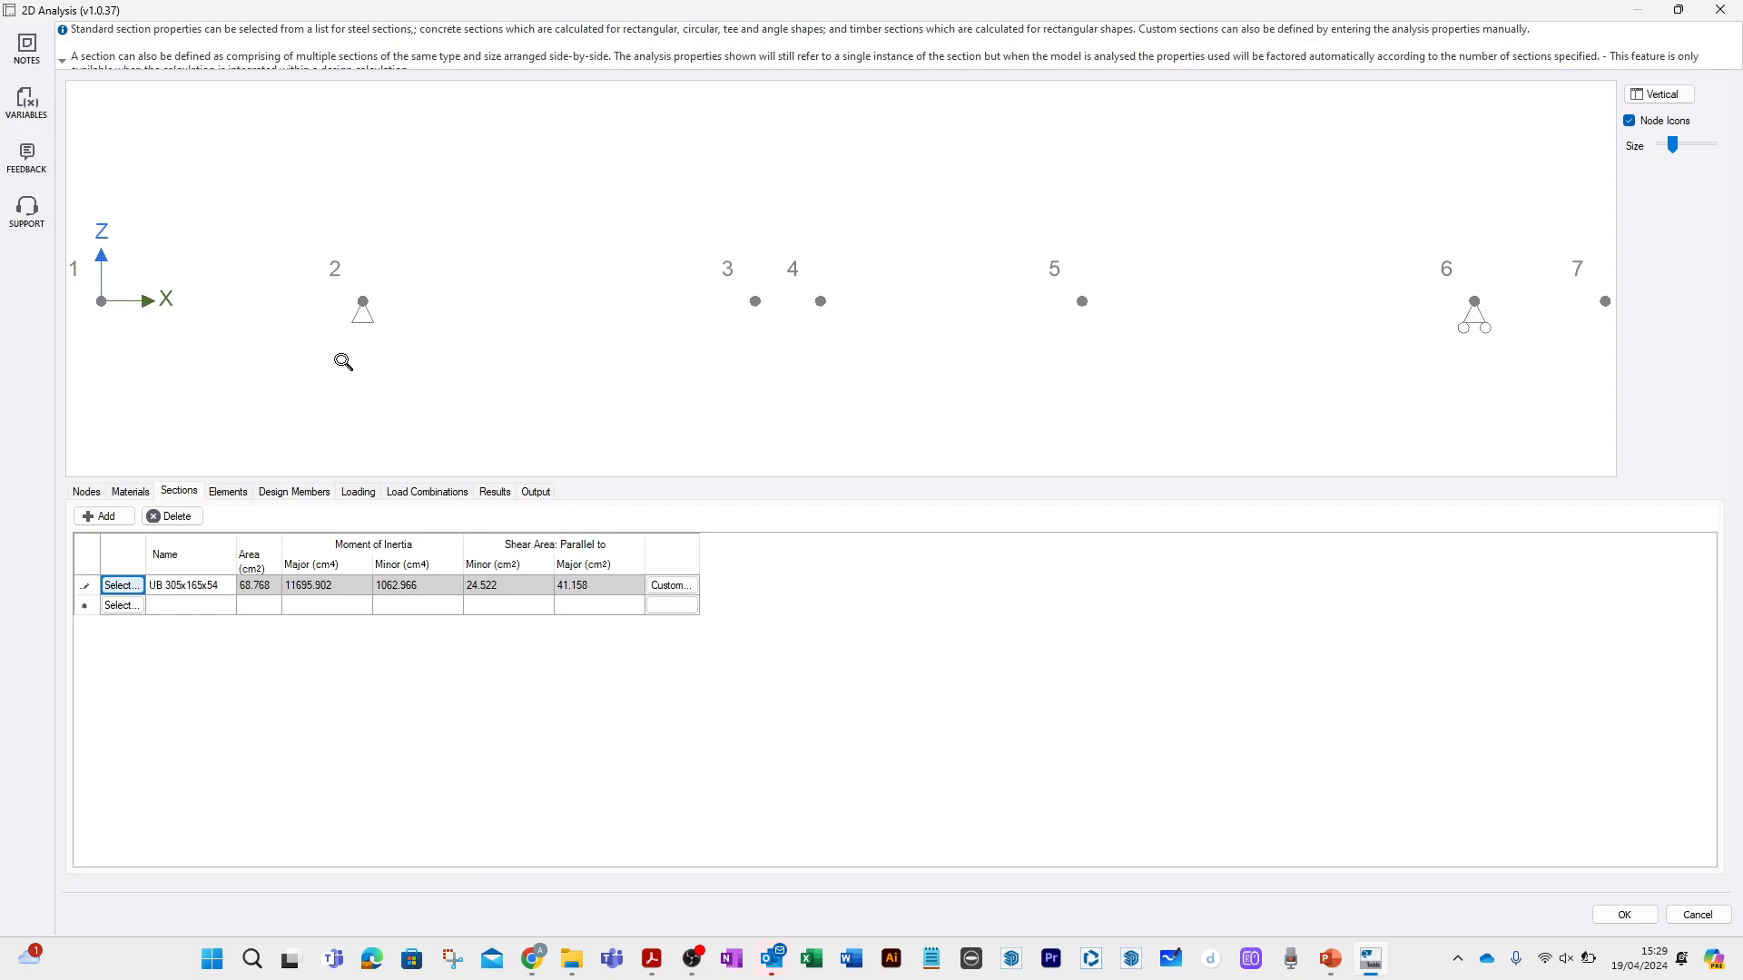
Create element 1 between nodes 1 and 2, and element 2 between nodes 2 and 3.
{"action": "left_click", "coordinate": [228, 493]}
{"action": "left_click", "coordinate": [181, 588]}
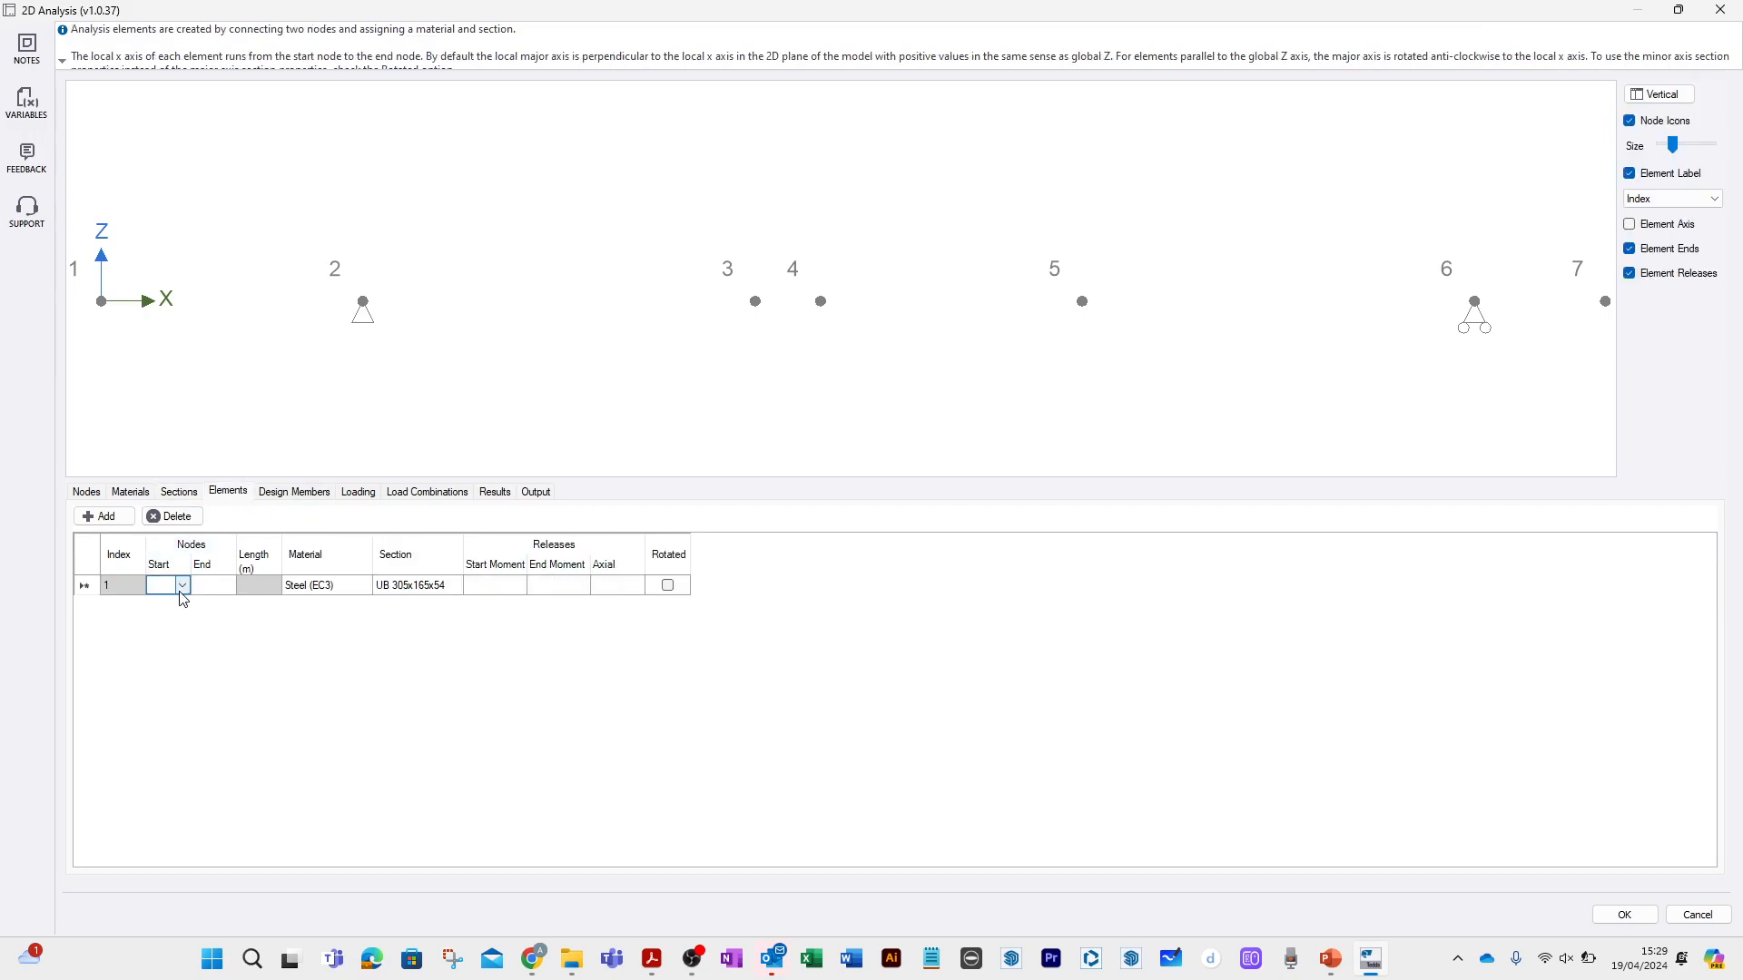
{"action": "left_click", "coordinate": [181, 590]}
{"action": "left_click", "coordinate": [203, 589]}
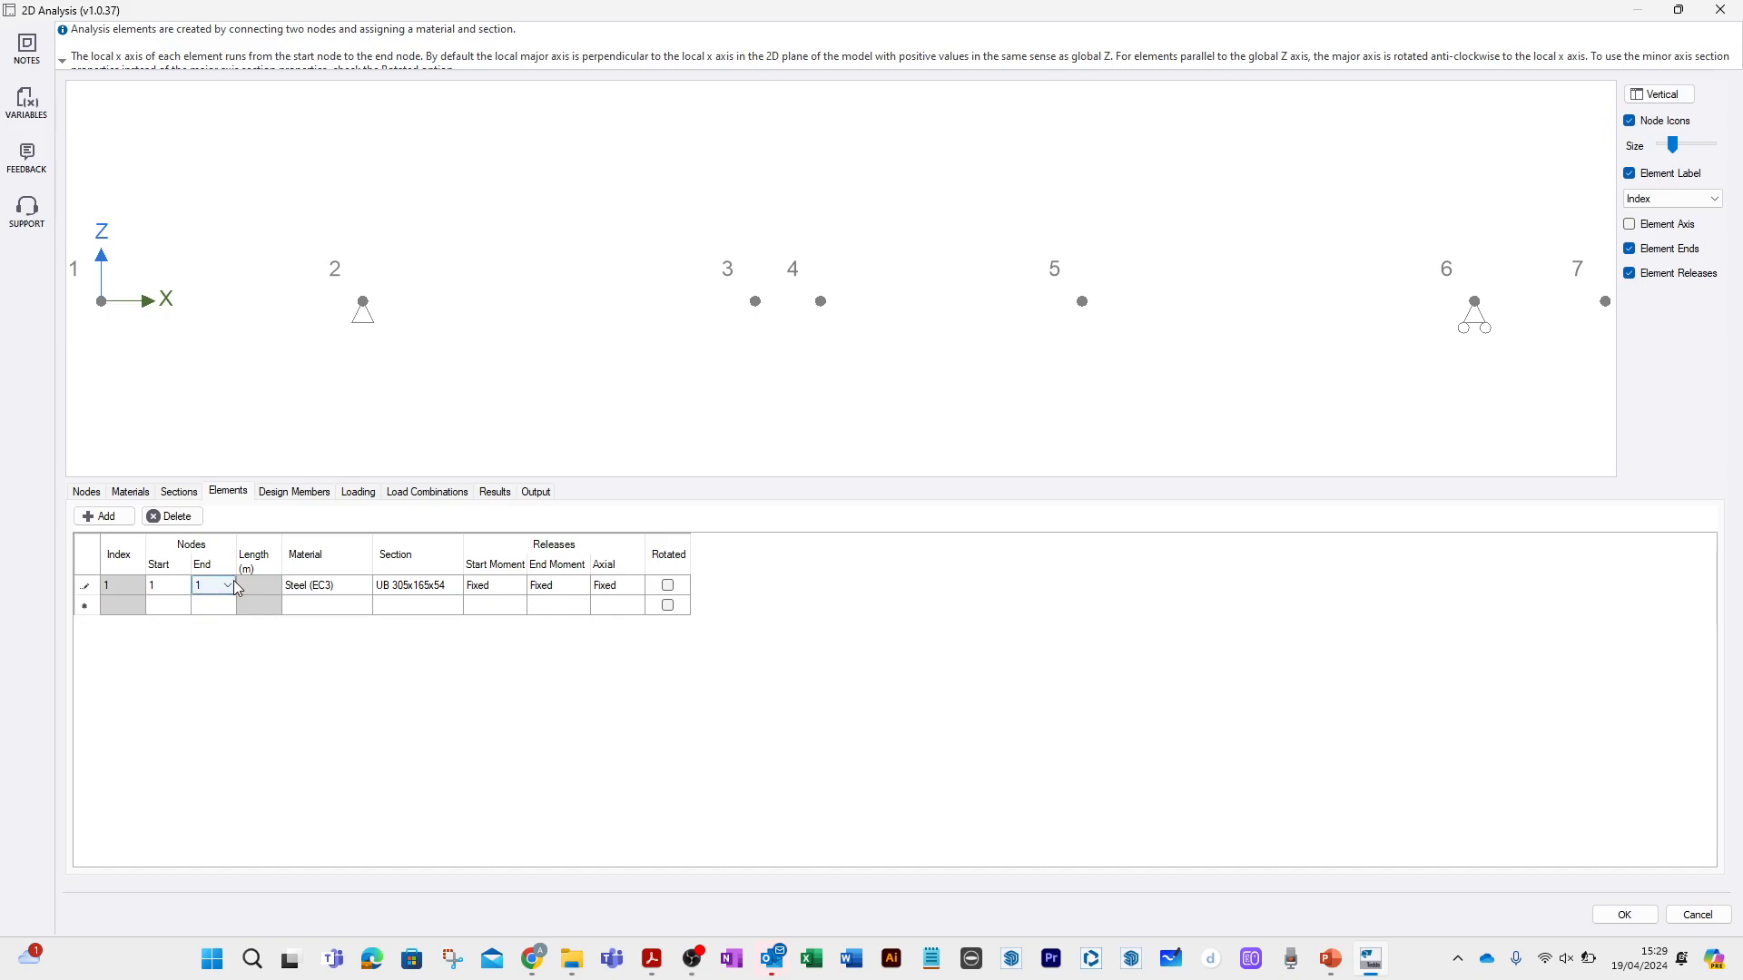
{"action": "left_click", "coordinate": [177, 610]}
{"action": "type", "text": "2"}
{"action": "left_click", "coordinate": [210, 609]}
{"action": "type", "text": "3"}
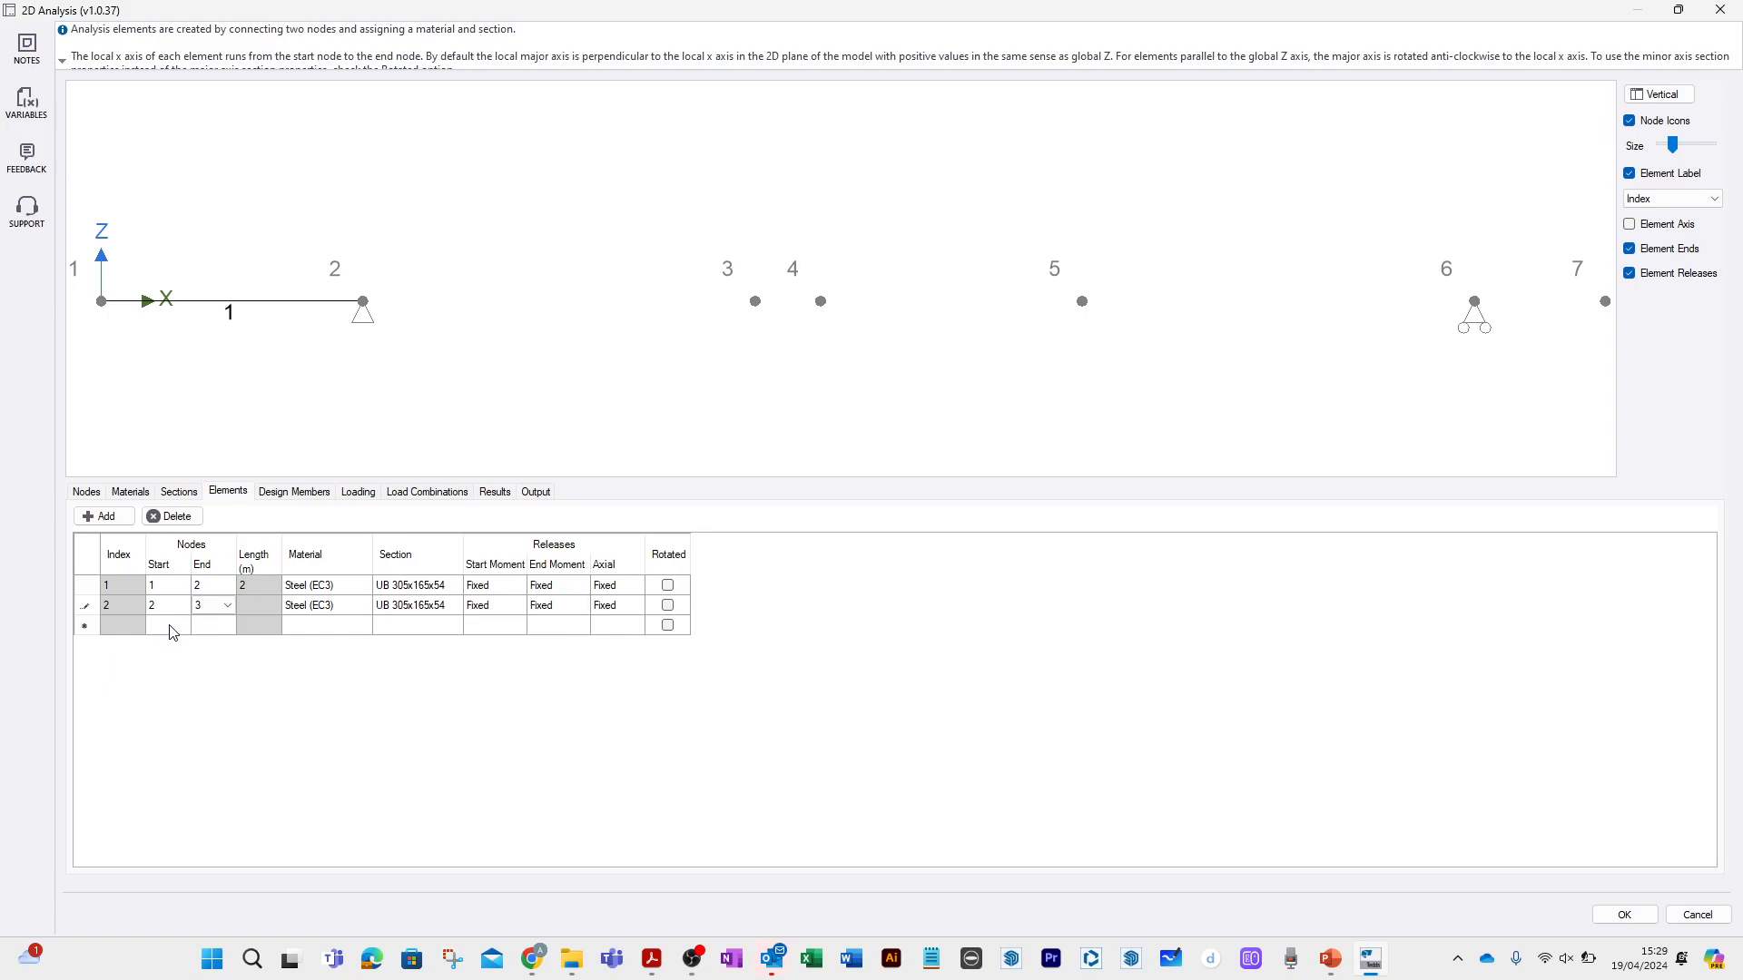
Create element 3 between nodes 3 and 4, and element 4 between nodes 4 and 5.
{"action": "left_click", "coordinate": [173, 626]}
{"action": "type", "text": "3"}
{"action": "key", "text": "Tab"}
{"action": "type", "text": "4"}
{"action": "left_click", "coordinate": [173, 647]}
{"action": "type", "text": "4"}
{"action": "key", "text": "Tab"}
{"action": "type", "text": "5"}
Create element 5 between nodes 5 and 6, and element 6 between nodes 6 and 7.
{"action": "left_click", "coordinate": [170, 667]}
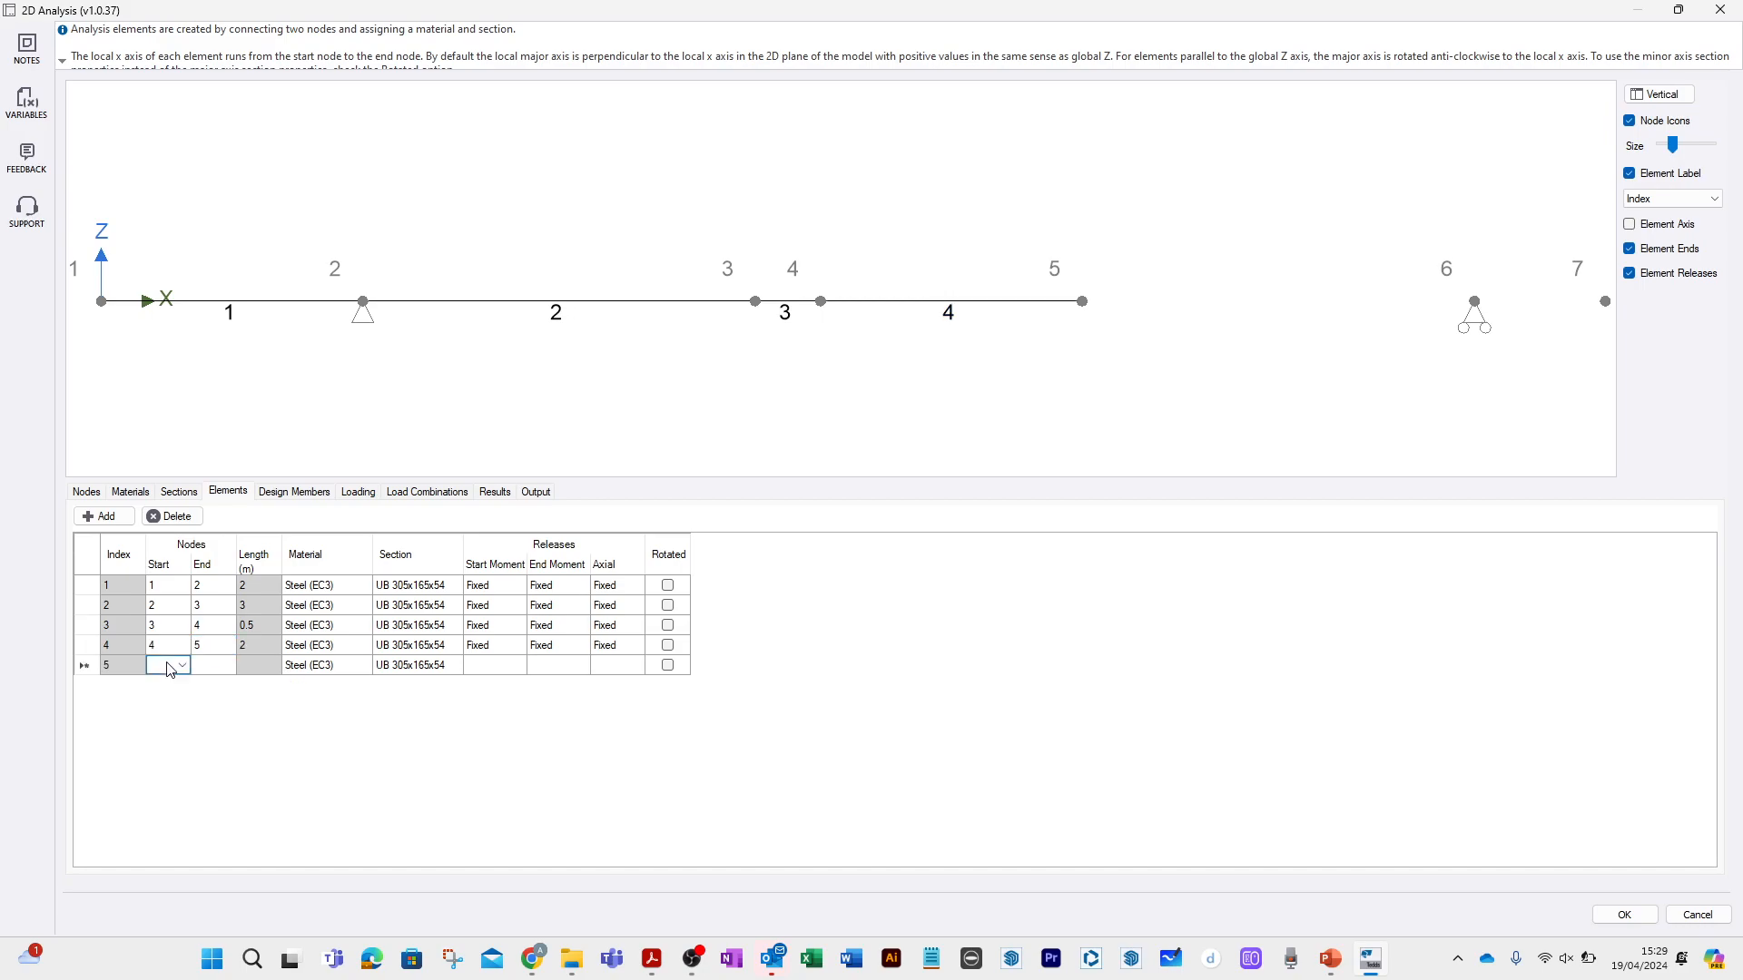
{"action": "type", "text": "5"}
{"action": "key", "text": "Tab"}
{"action": "type", "text": "6"}
{"action": "left_click", "coordinate": [177, 687]}
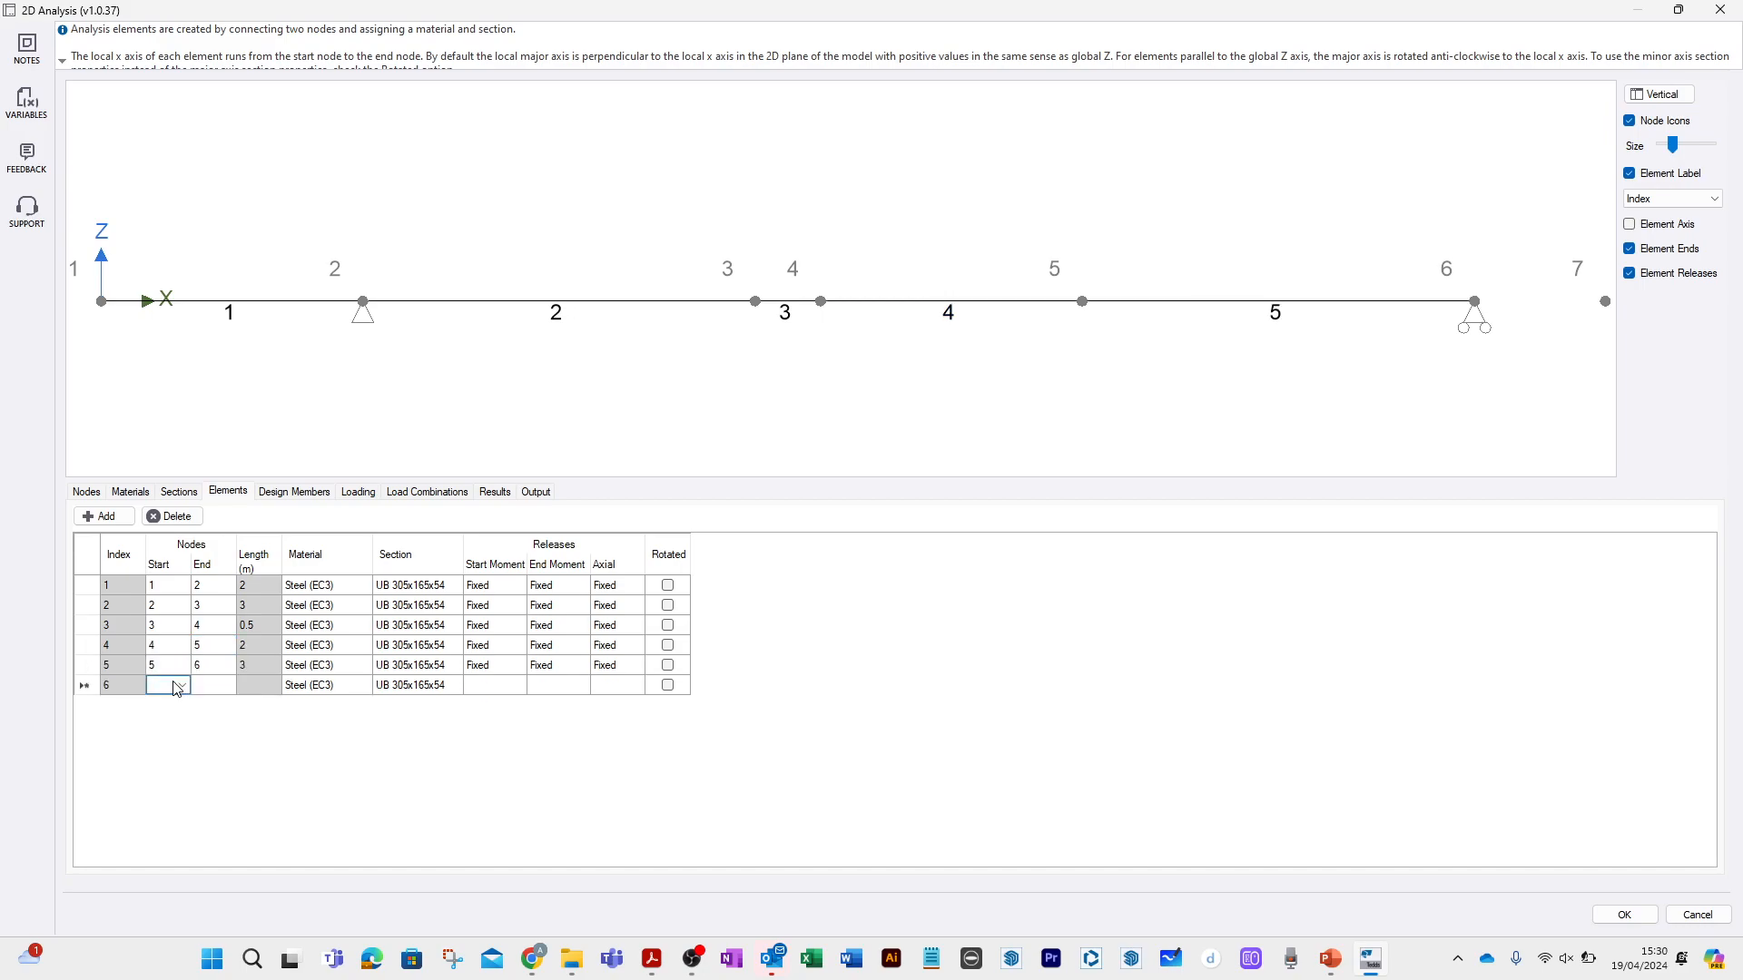
{"action": "type", "text": "6"}
{"action": "key", "text": "Tab"}
{"action": "type", "text": "7"}
{"action": "left_click", "coordinate": [183, 705]}
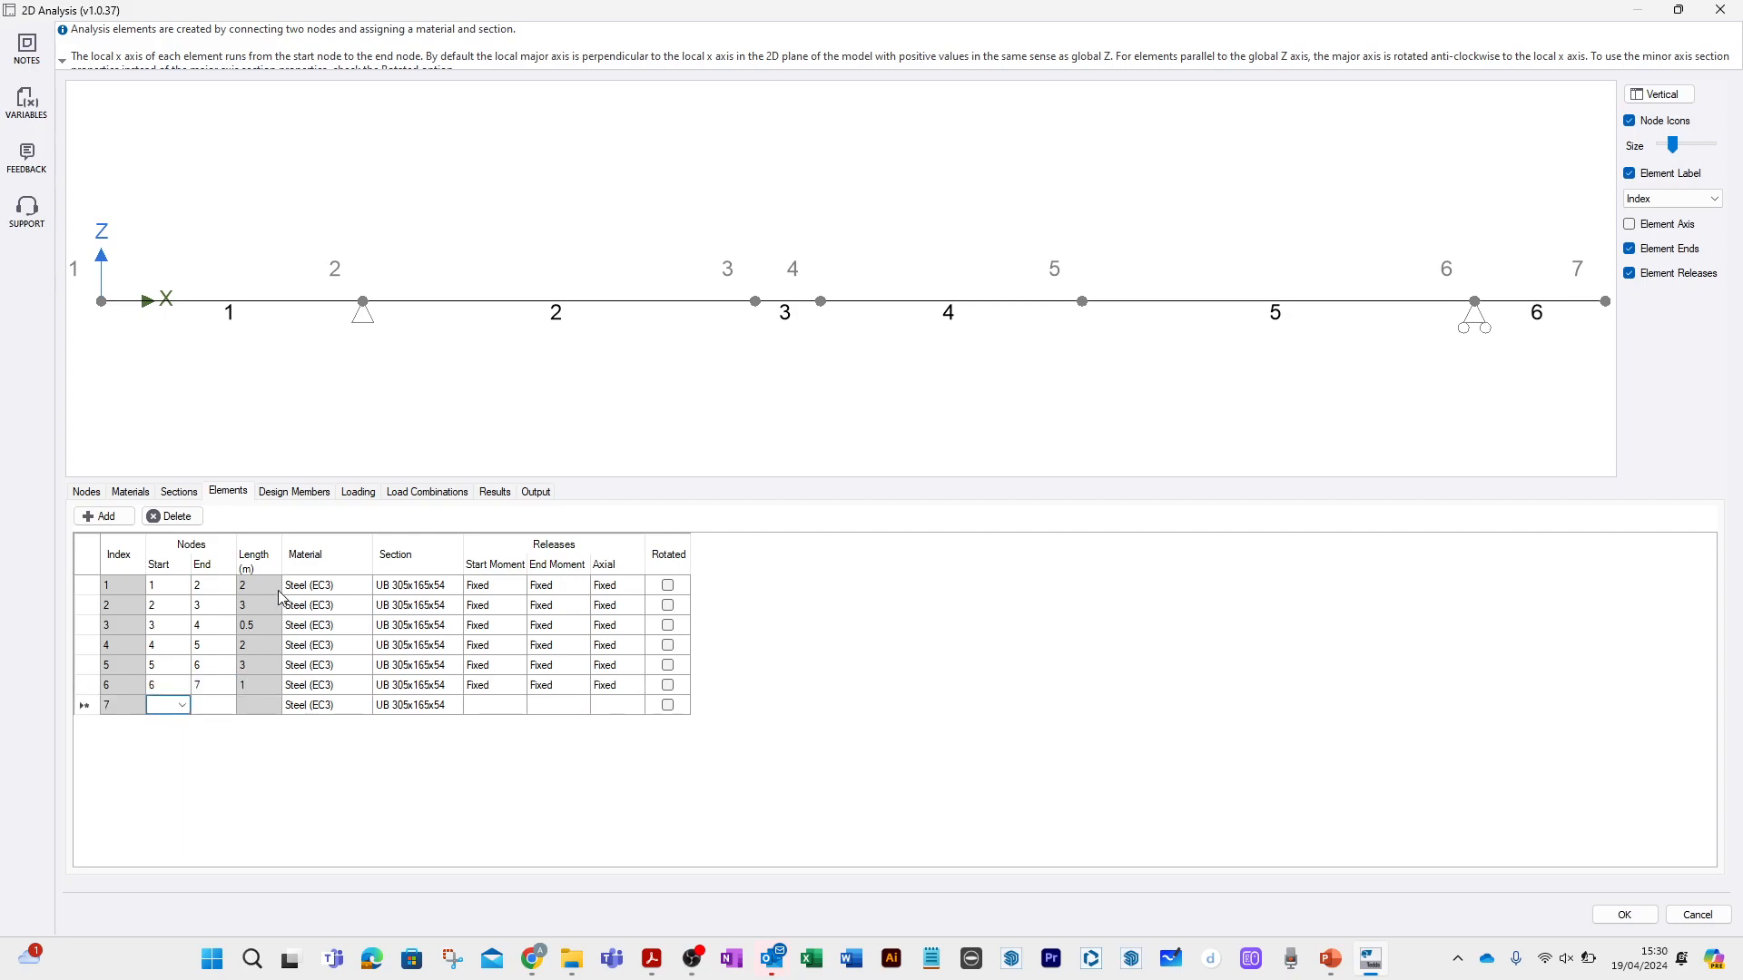
Add a design member named Beam that runs from element 1 to element 6.
{"action": "left_click", "coordinate": [324, 497]}
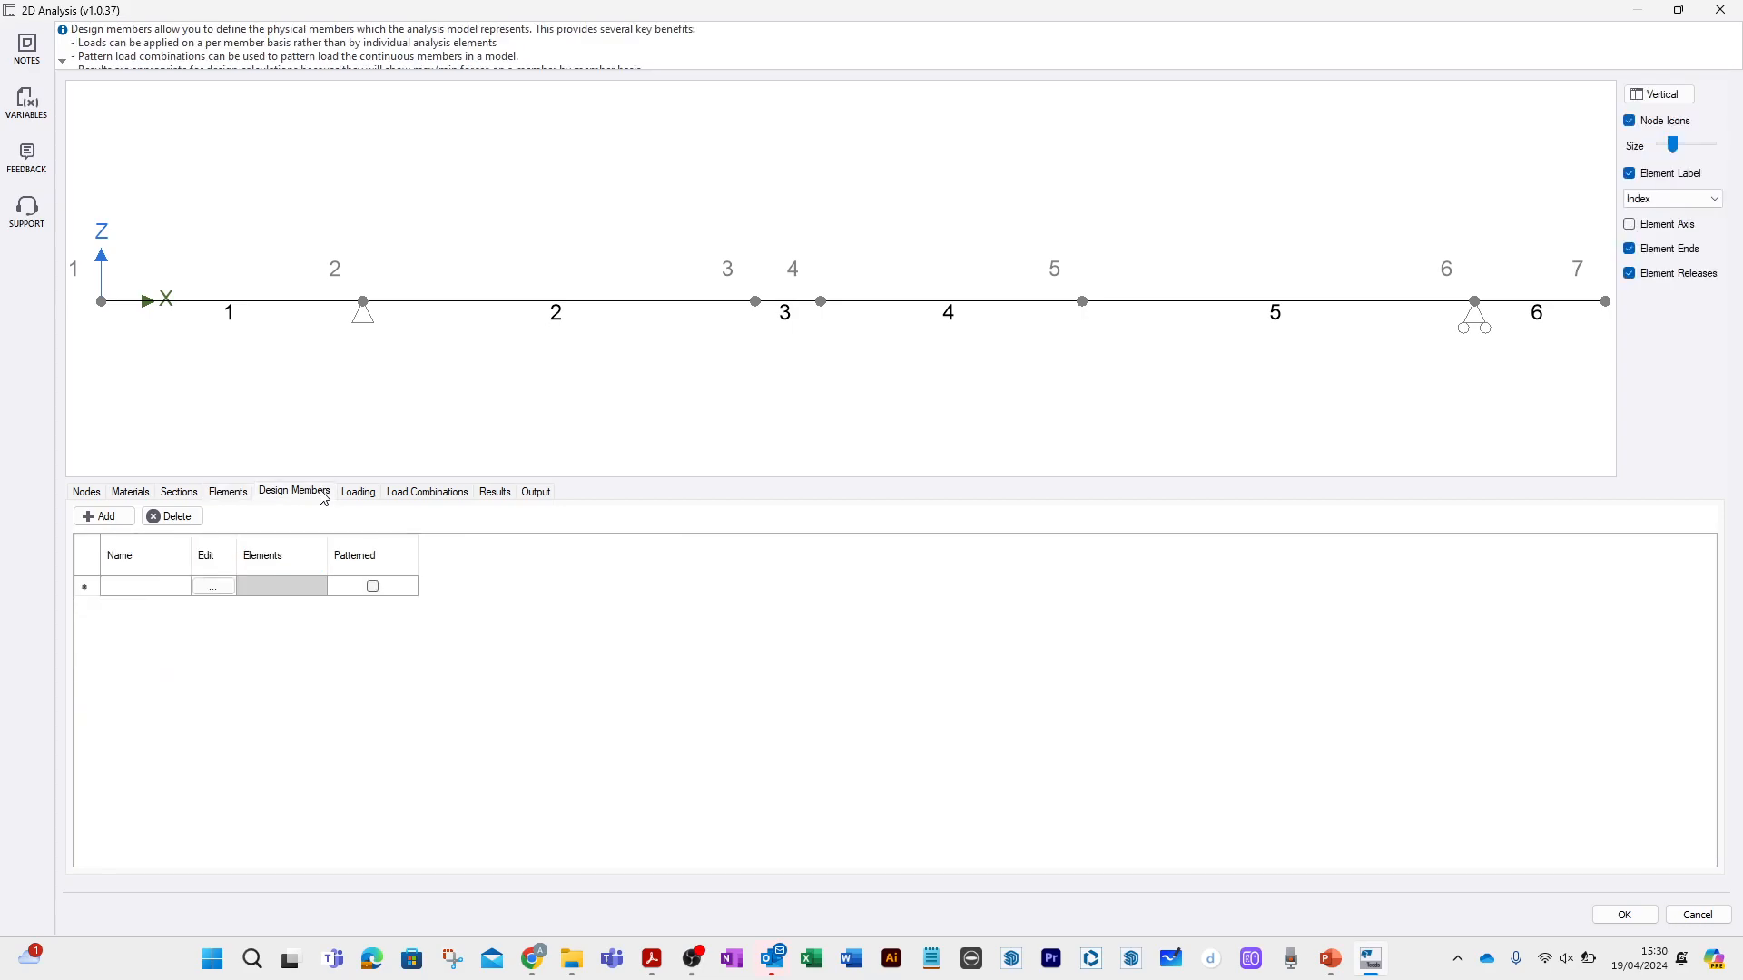
{"action": "left_click", "coordinate": [222, 586]}
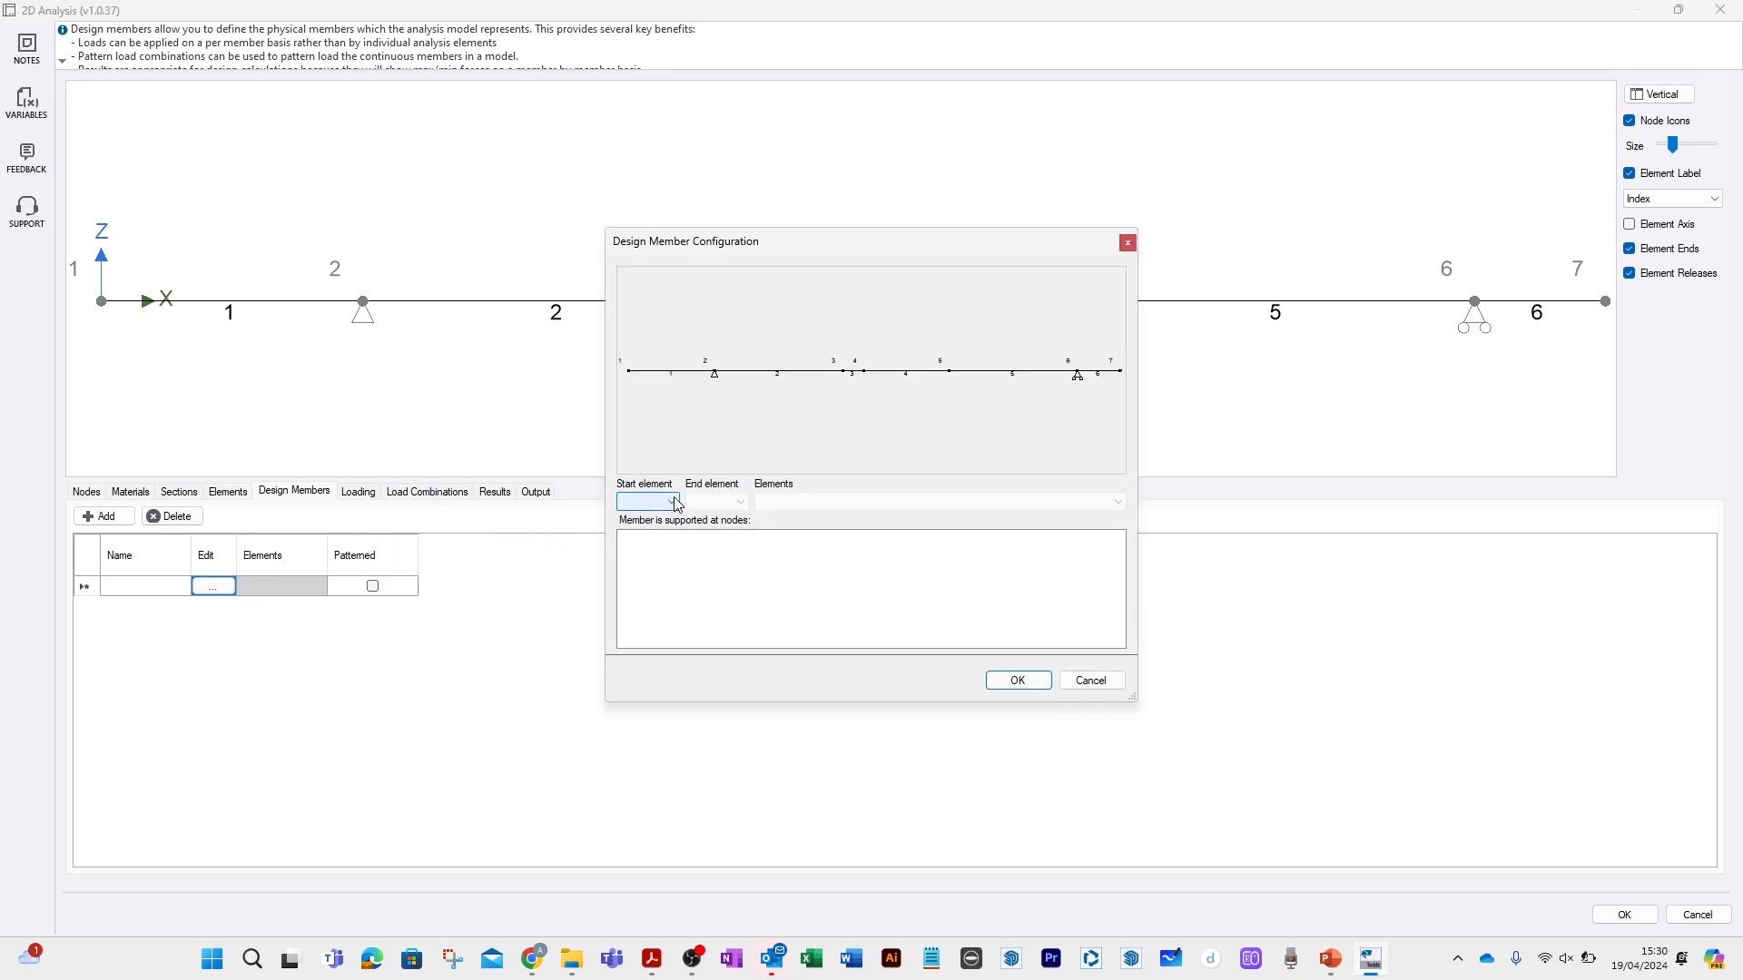
{"action": "left_click", "coordinate": [676, 502]}
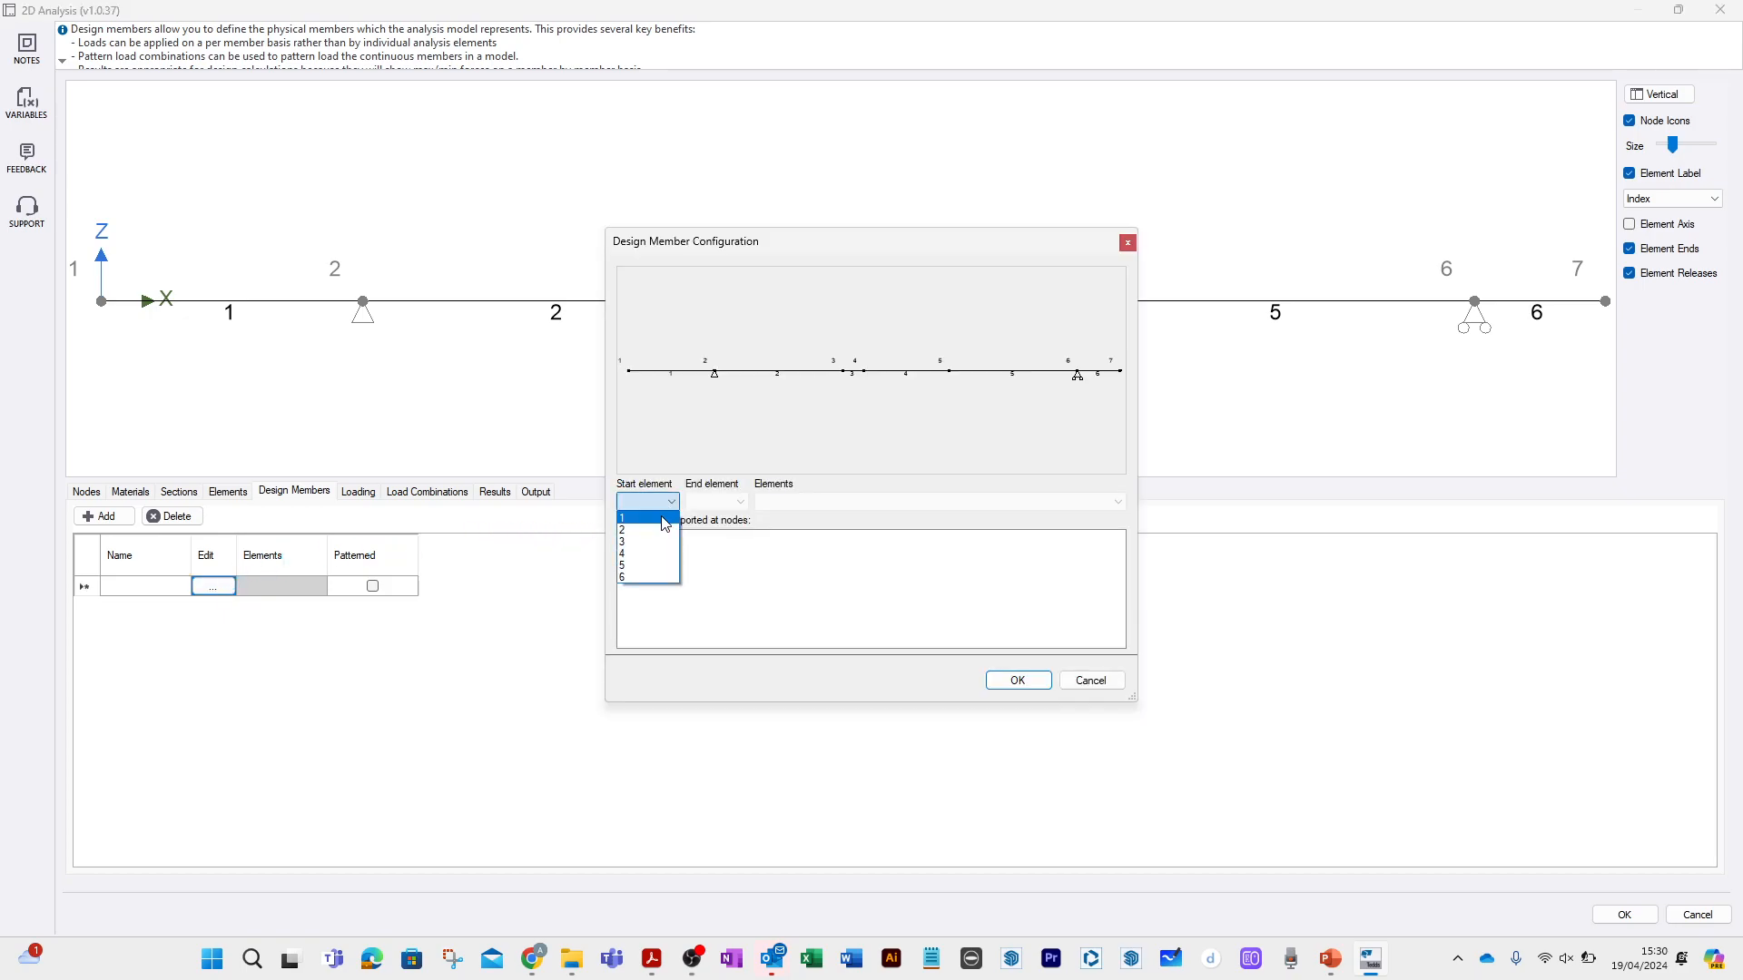
{"action": "left_click", "coordinate": [666, 523]}
{"action": "left_click", "coordinate": [717, 502]}
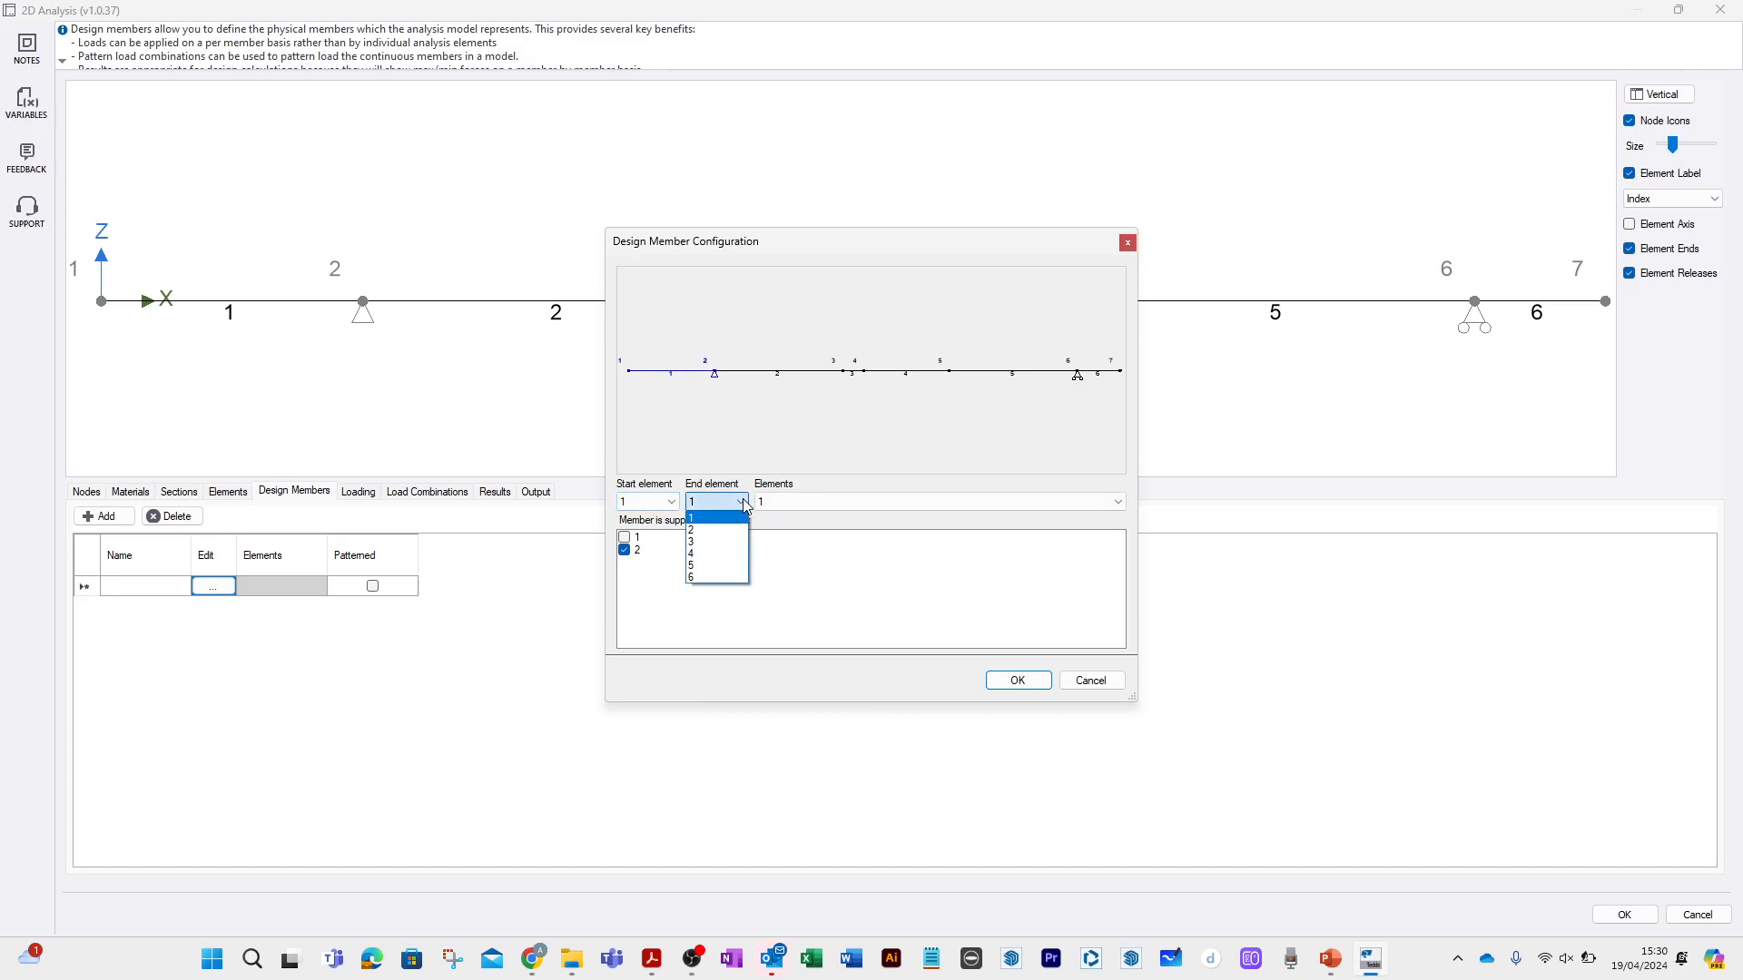
{"action": "left_click", "coordinate": [716, 582]}
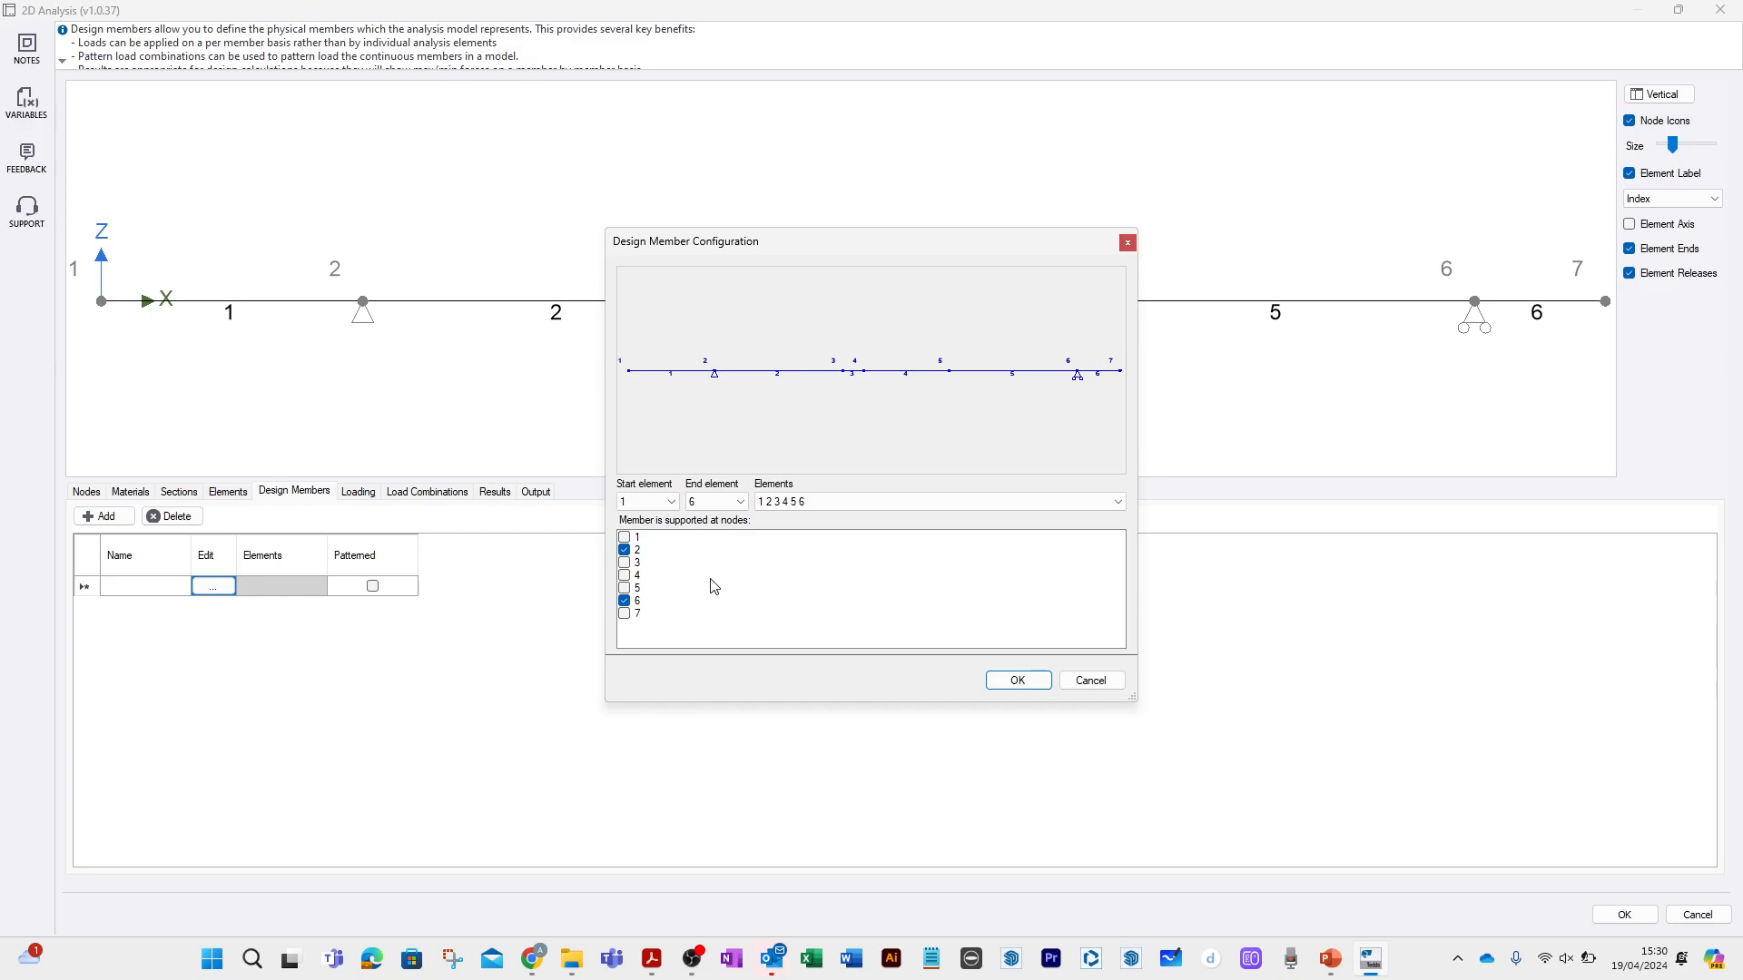
{"action": "left_click", "coordinate": [1043, 689]}
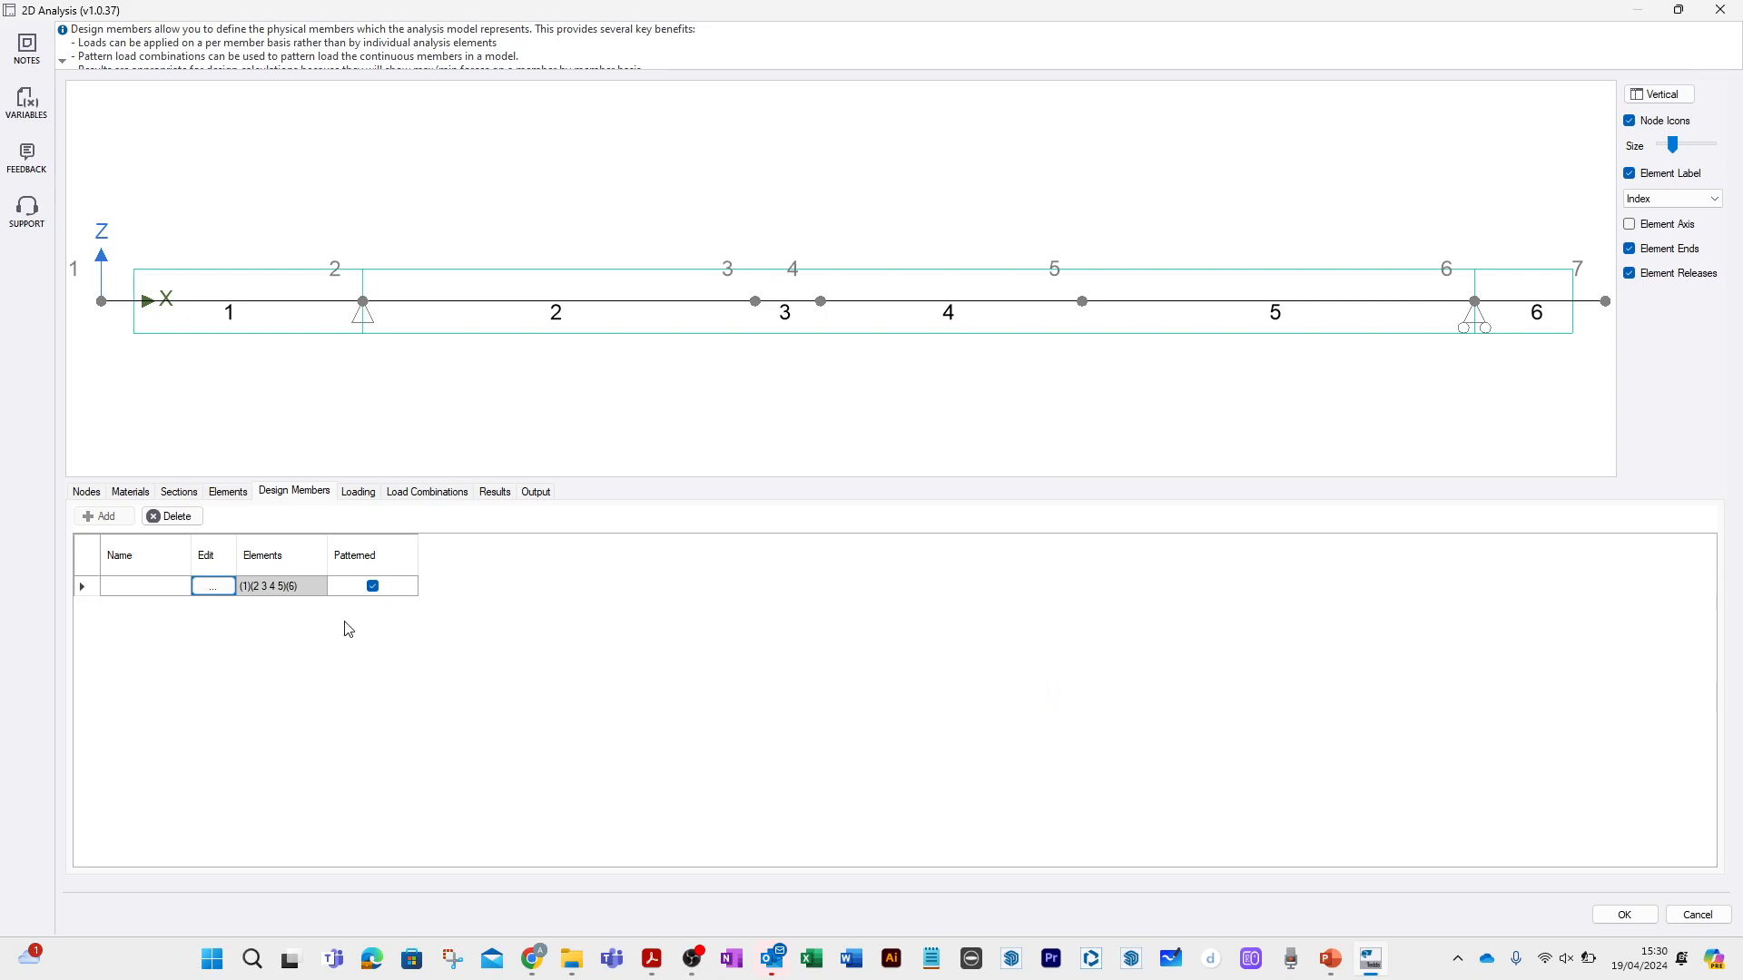
{"action": "left_click", "coordinate": [170, 588]}
{"action": "type", "text": "Beam"}
Disable the Self Weight and Permanent load cases and select the Imposed load case.
{"action": "left_click", "coordinate": [362, 492]}
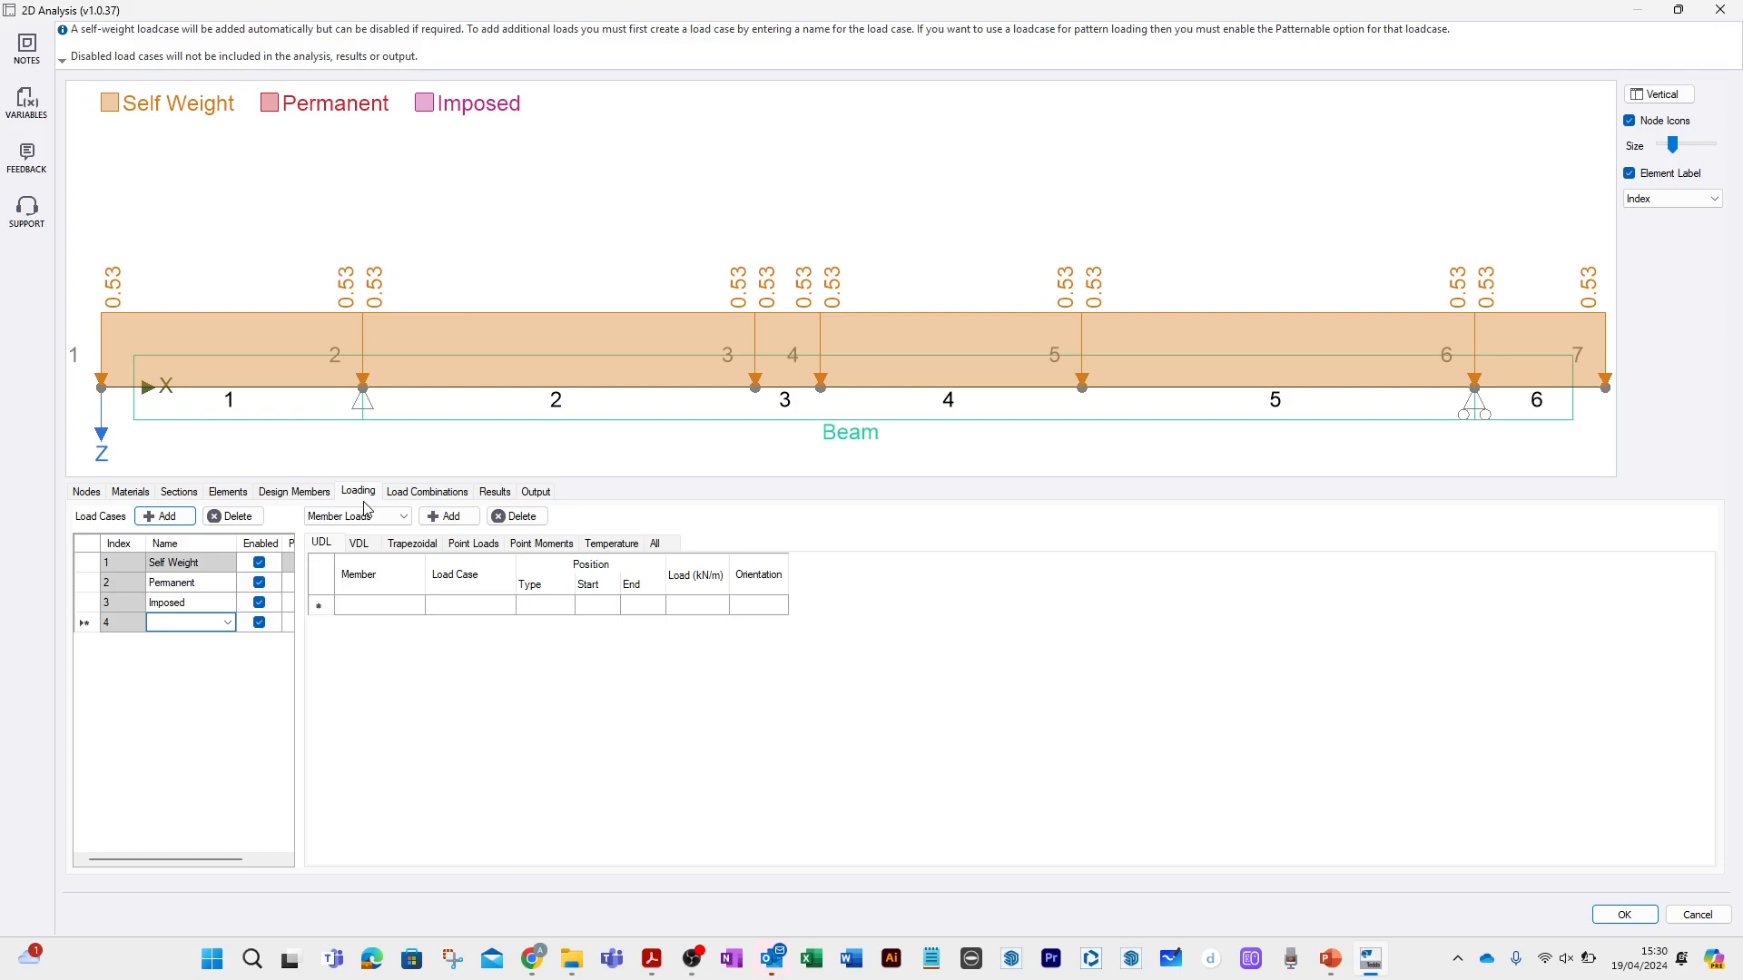
{"action": "left_click", "coordinate": [263, 568]}
{"action": "left_click", "coordinate": [258, 582]}
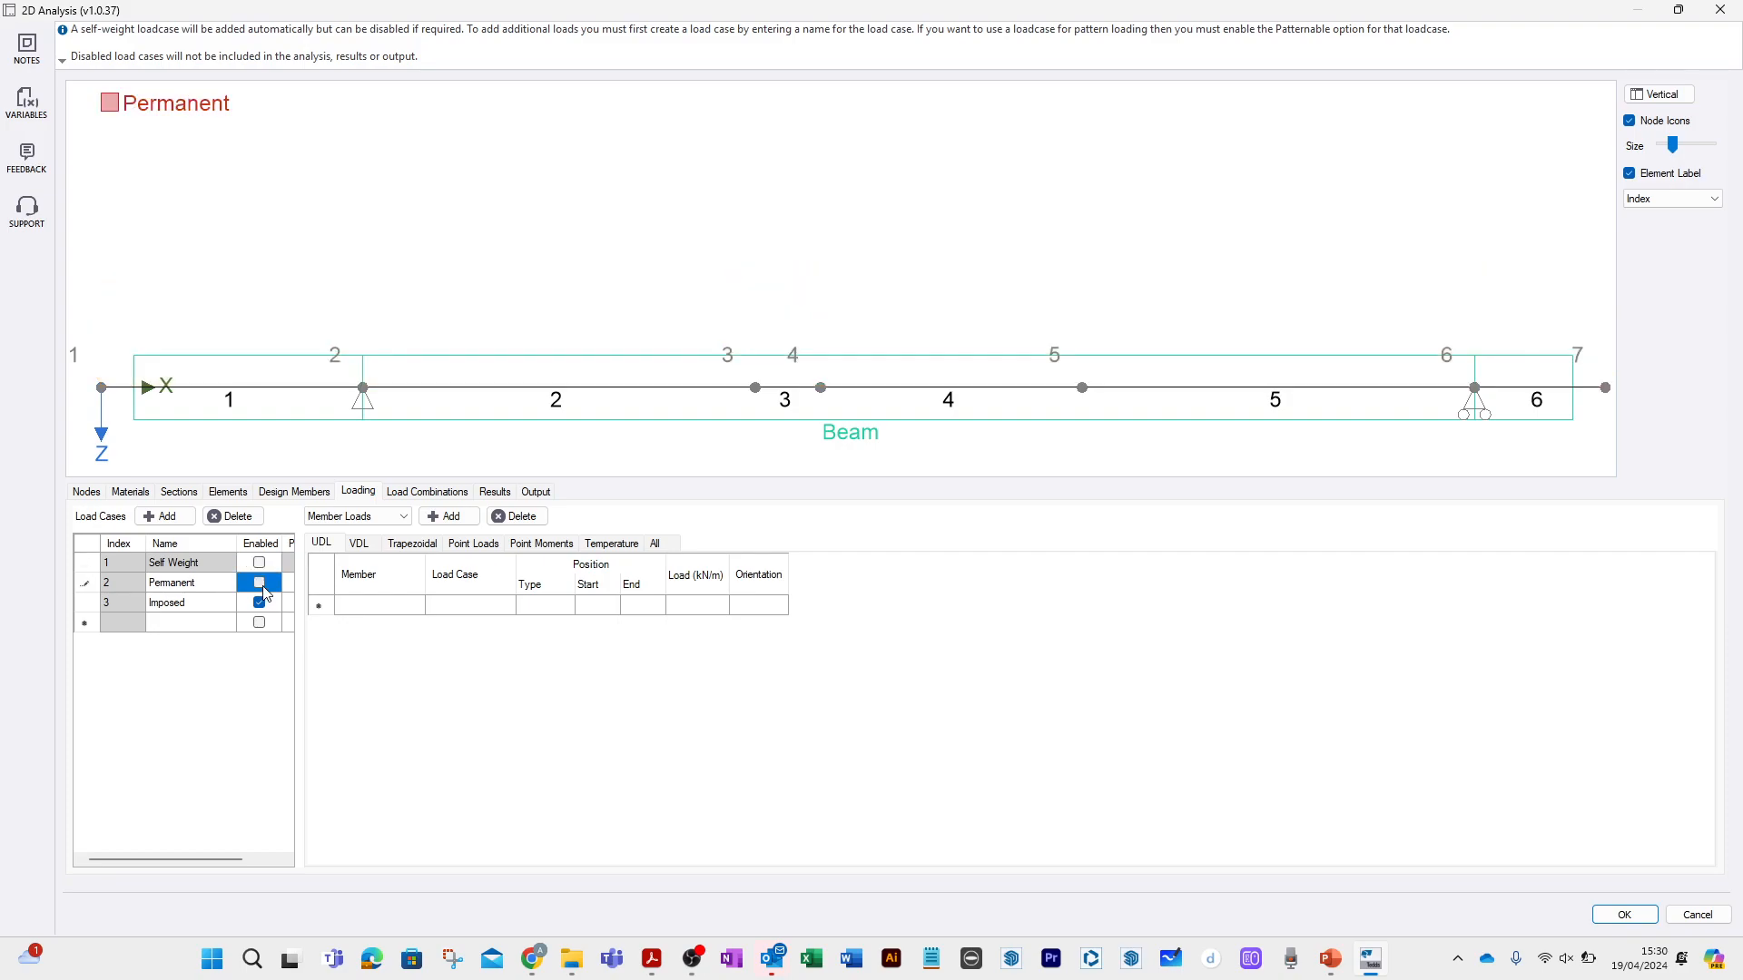
{"action": "left_click", "coordinate": [258, 602]}
{"action": "left_click", "coordinate": [88, 604]}
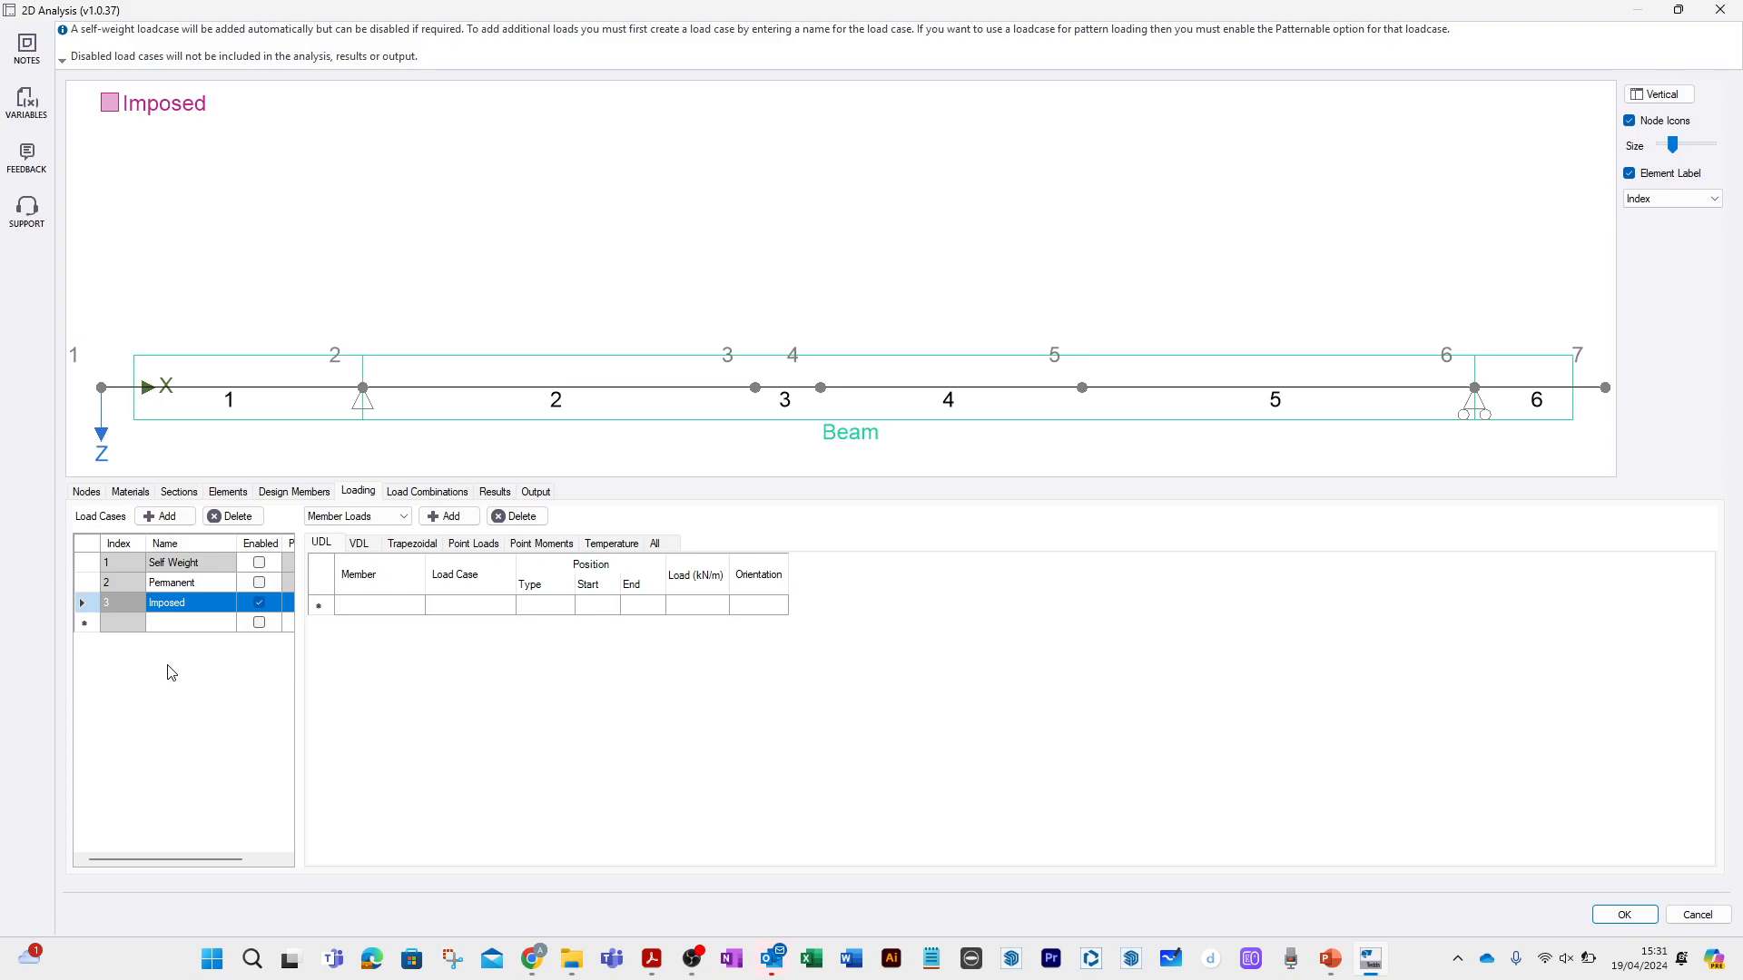
Add an imposed uniformly distributed element load of 3 kN/m over the full length of element 1.
{"action": "left_click", "coordinate": [406, 516]}
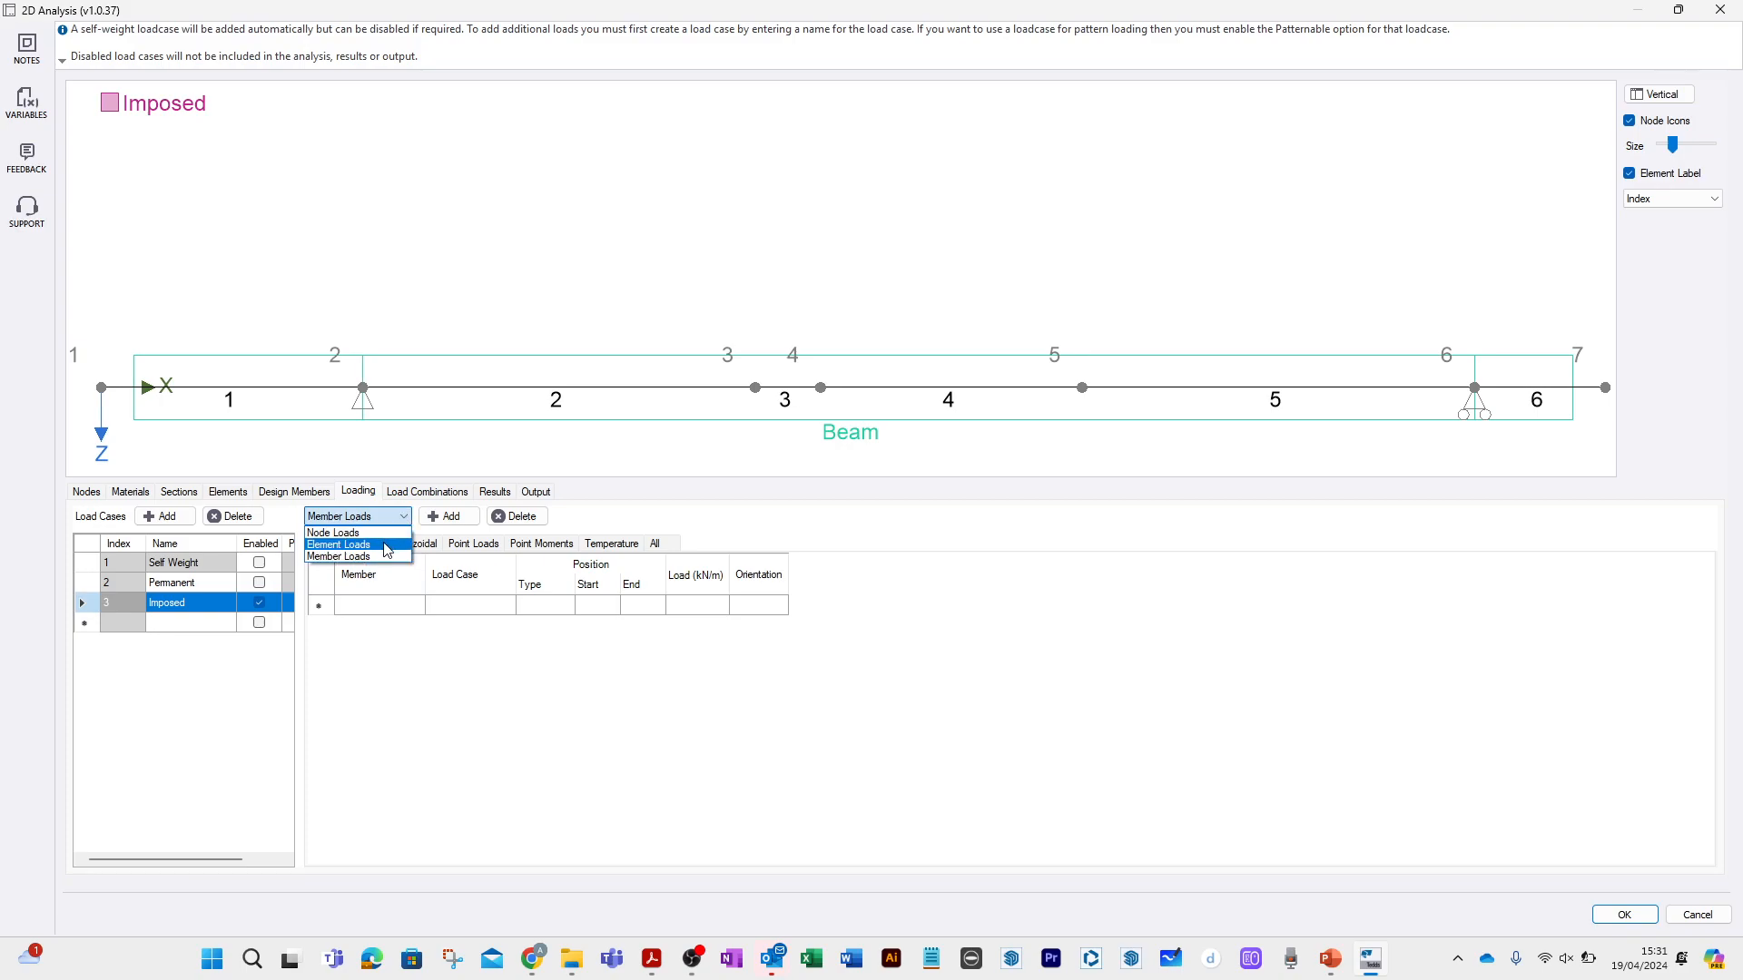
{"action": "left_click", "coordinate": [385, 546]}
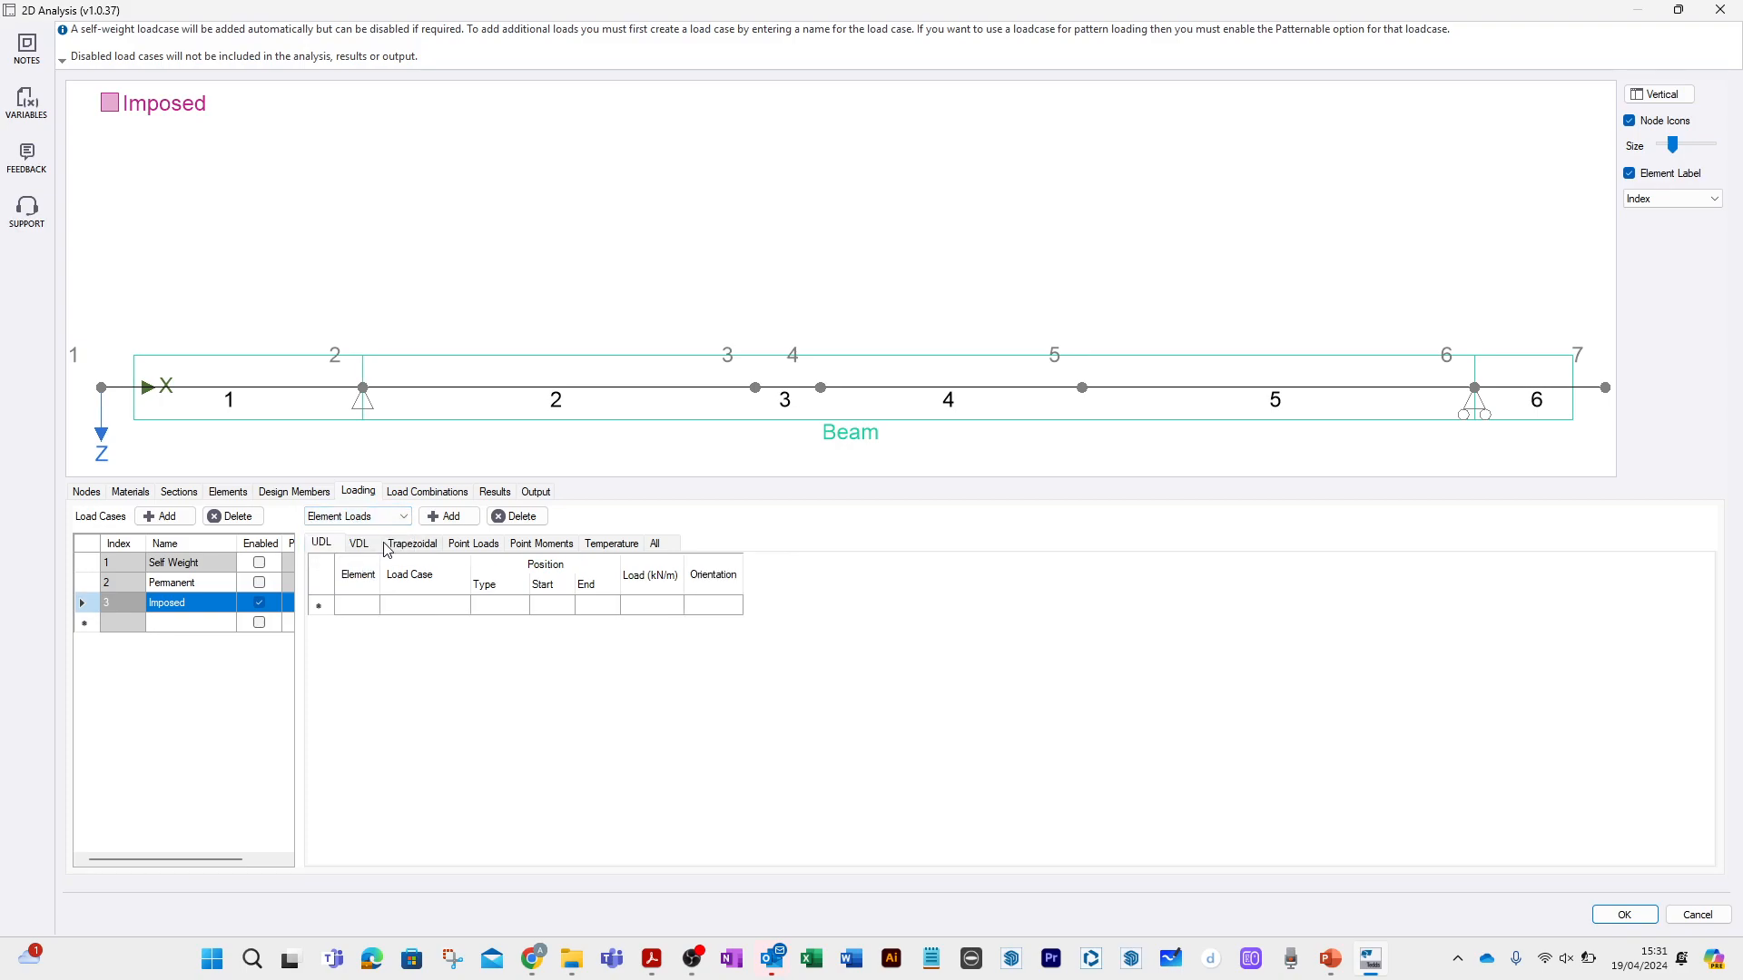
{"action": "left_click", "coordinate": [371, 606]}
{"action": "left_click", "coordinate": [636, 609]}
{"action": "left_click", "coordinate": [637, 609]}
{"action": "type", "text": "3"}
{"action": "left_click", "coordinate": [406, 633]}
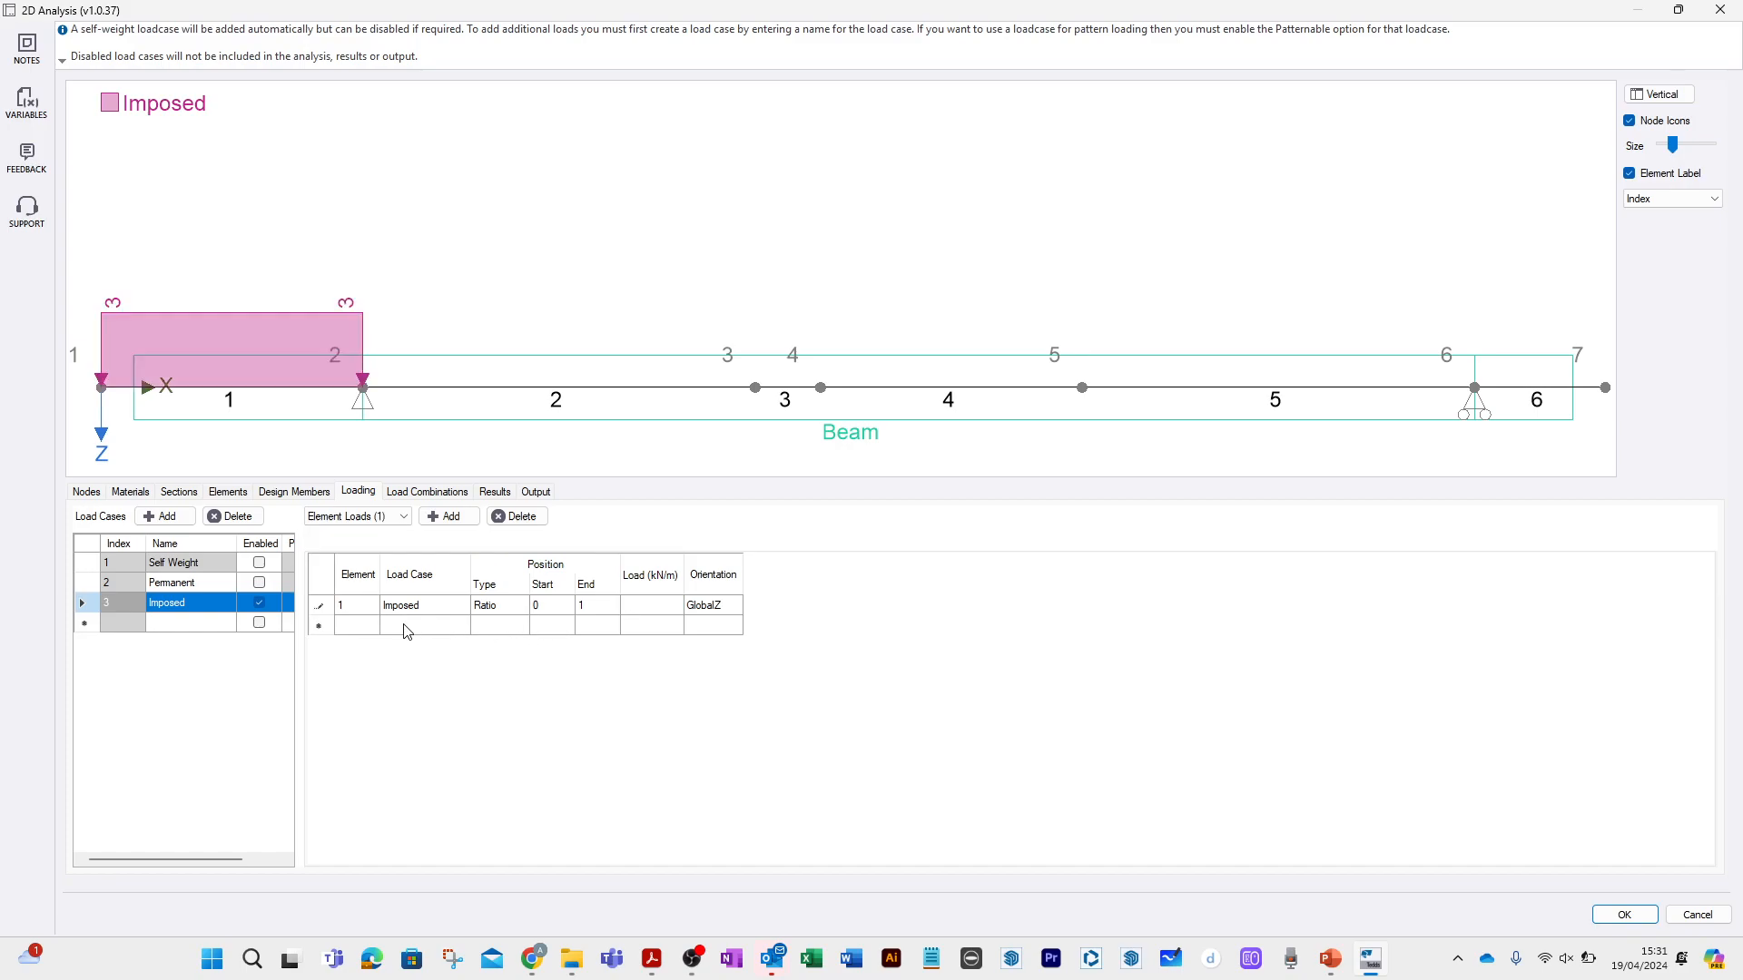
Add an imposed uniformly distributed load of 3 kN/m on element 2.
{"action": "left_click", "coordinate": [370, 626]}
{"action": "left_click", "coordinate": [360, 655]}
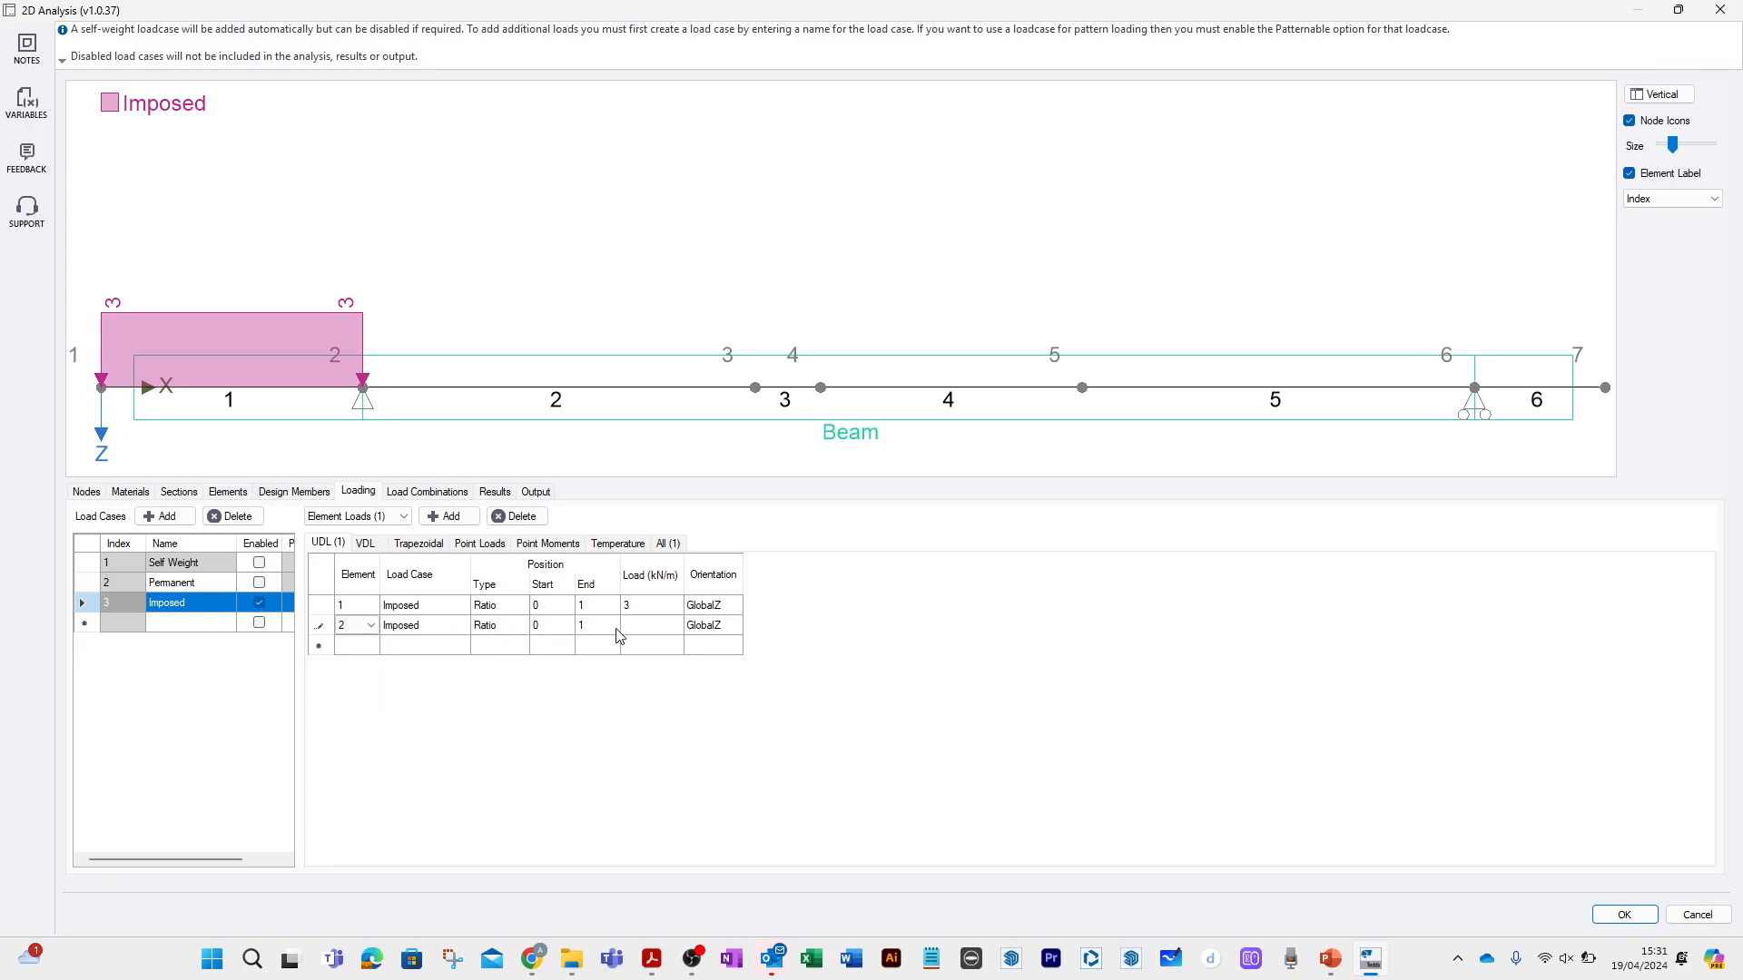
{"action": "left_click", "coordinate": [639, 629]}
{"action": "type", "text": "3"}
Add an imposed uniformly distributed load of 4 kN/m on element 5.
{"action": "left_click", "coordinate": [368, 646]}
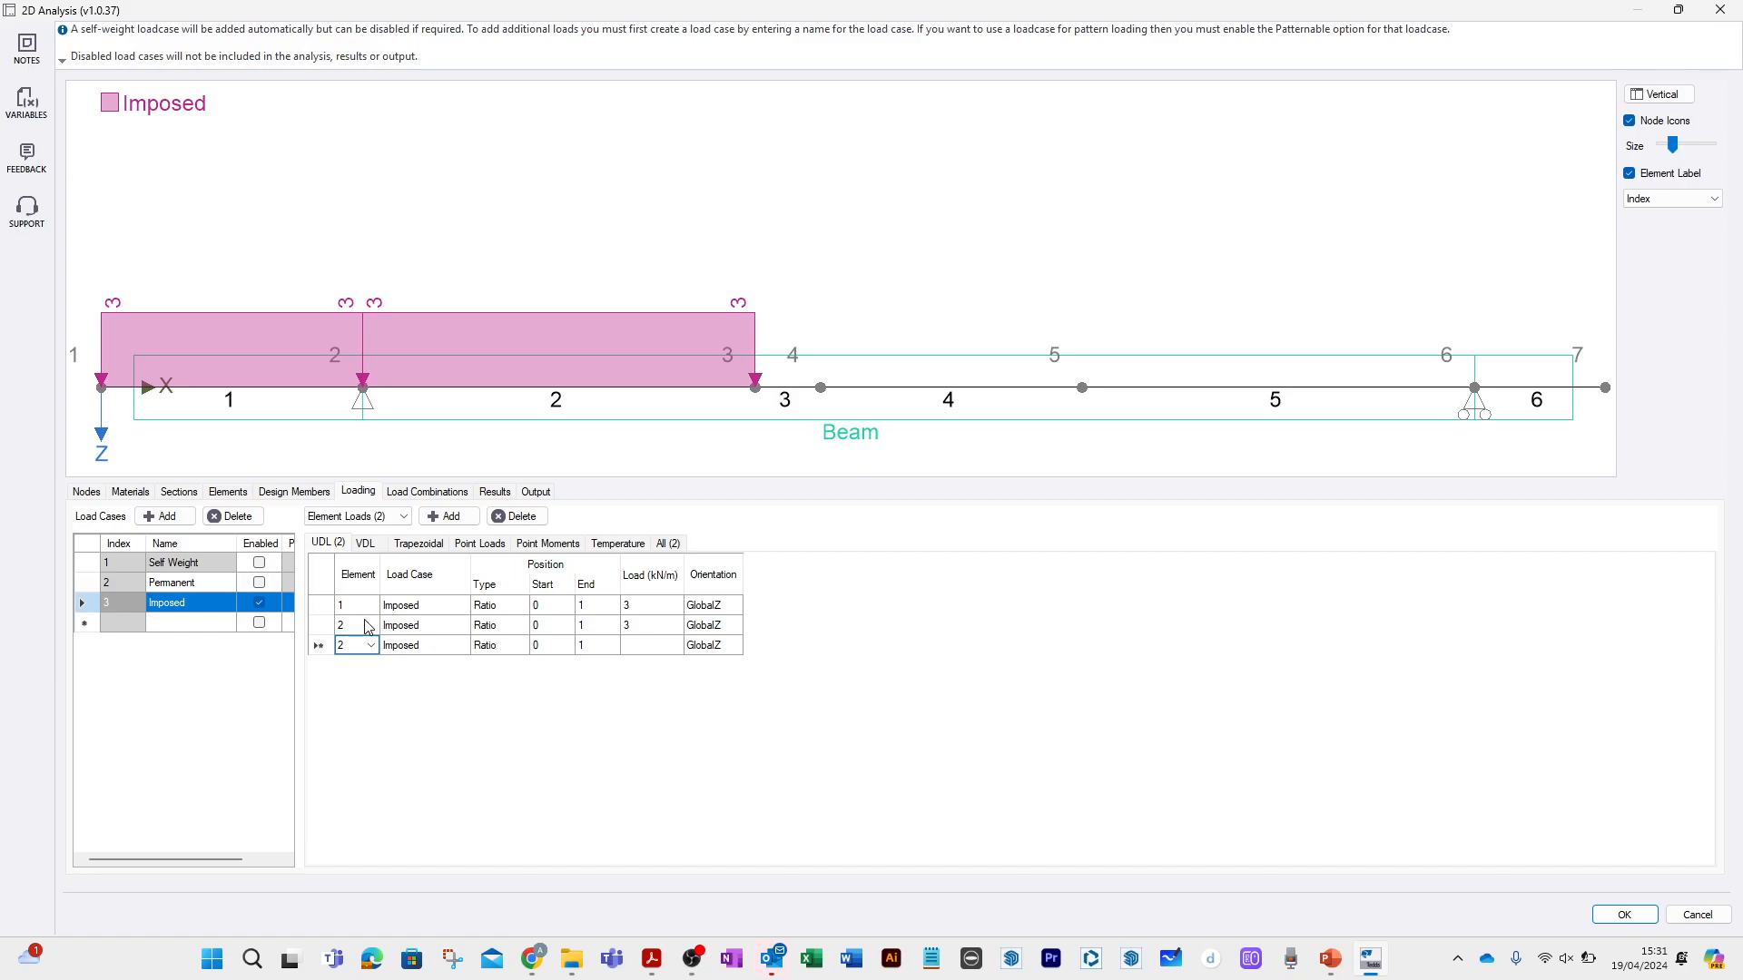
{"action": "left_click", "coordinate": [371, 647]}
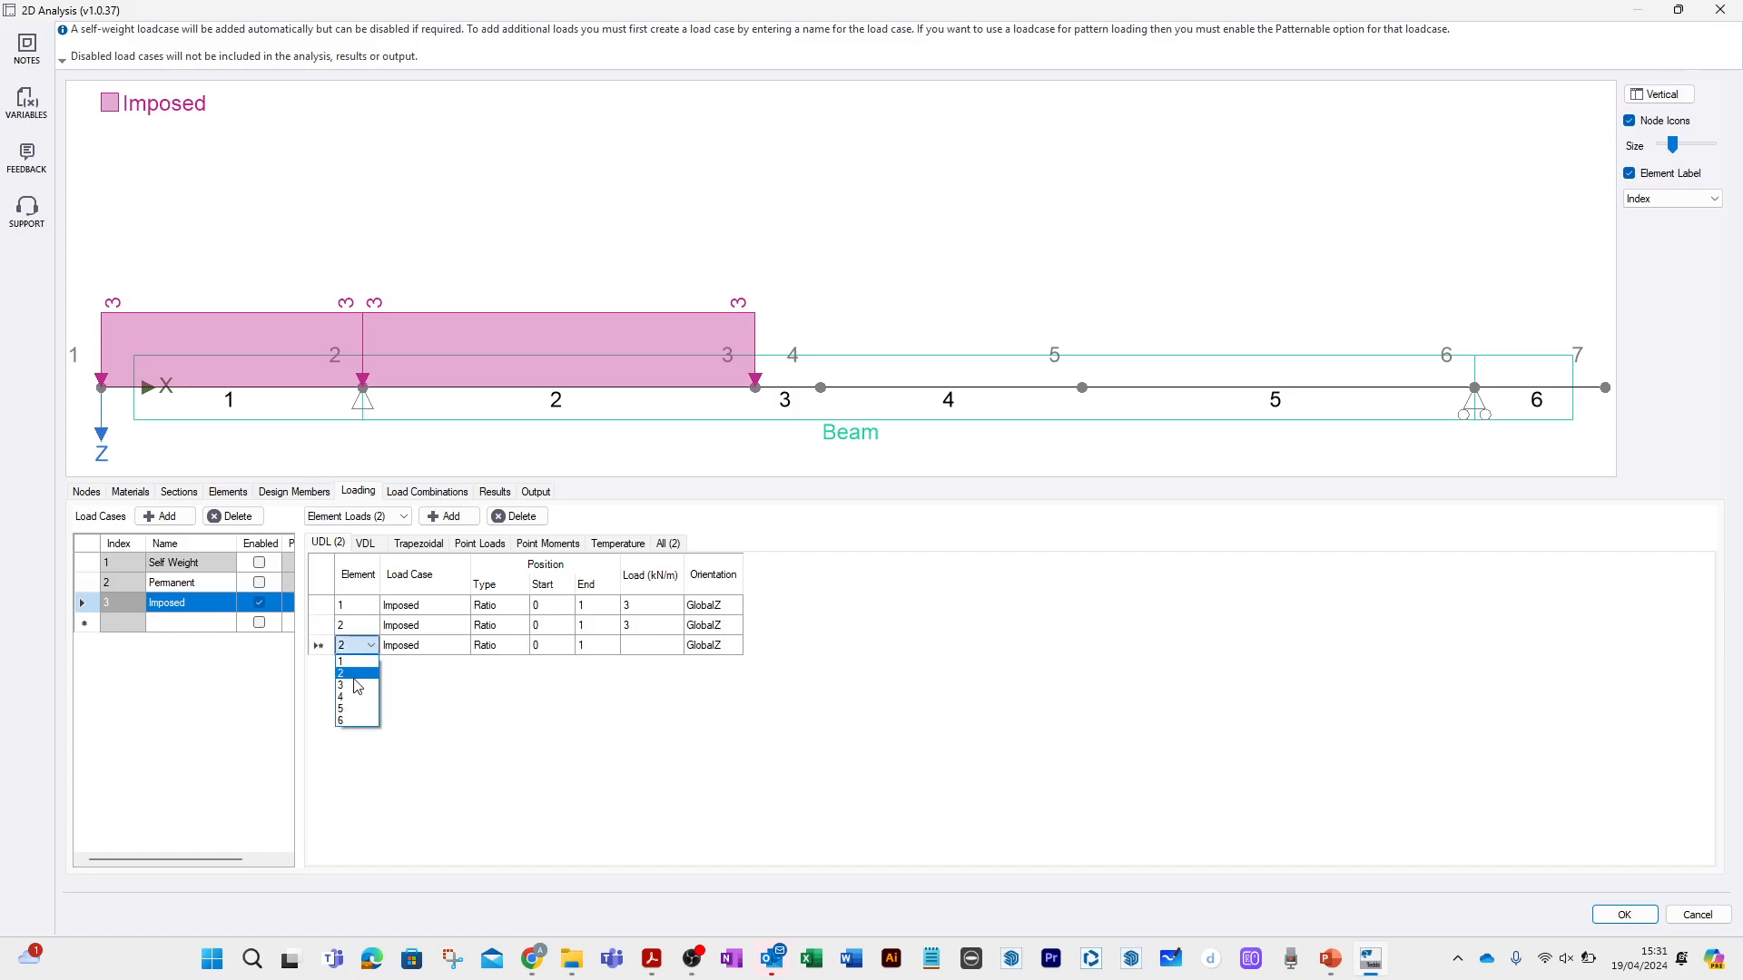
{"action": "left_click", "coordinate": [351, 709]}
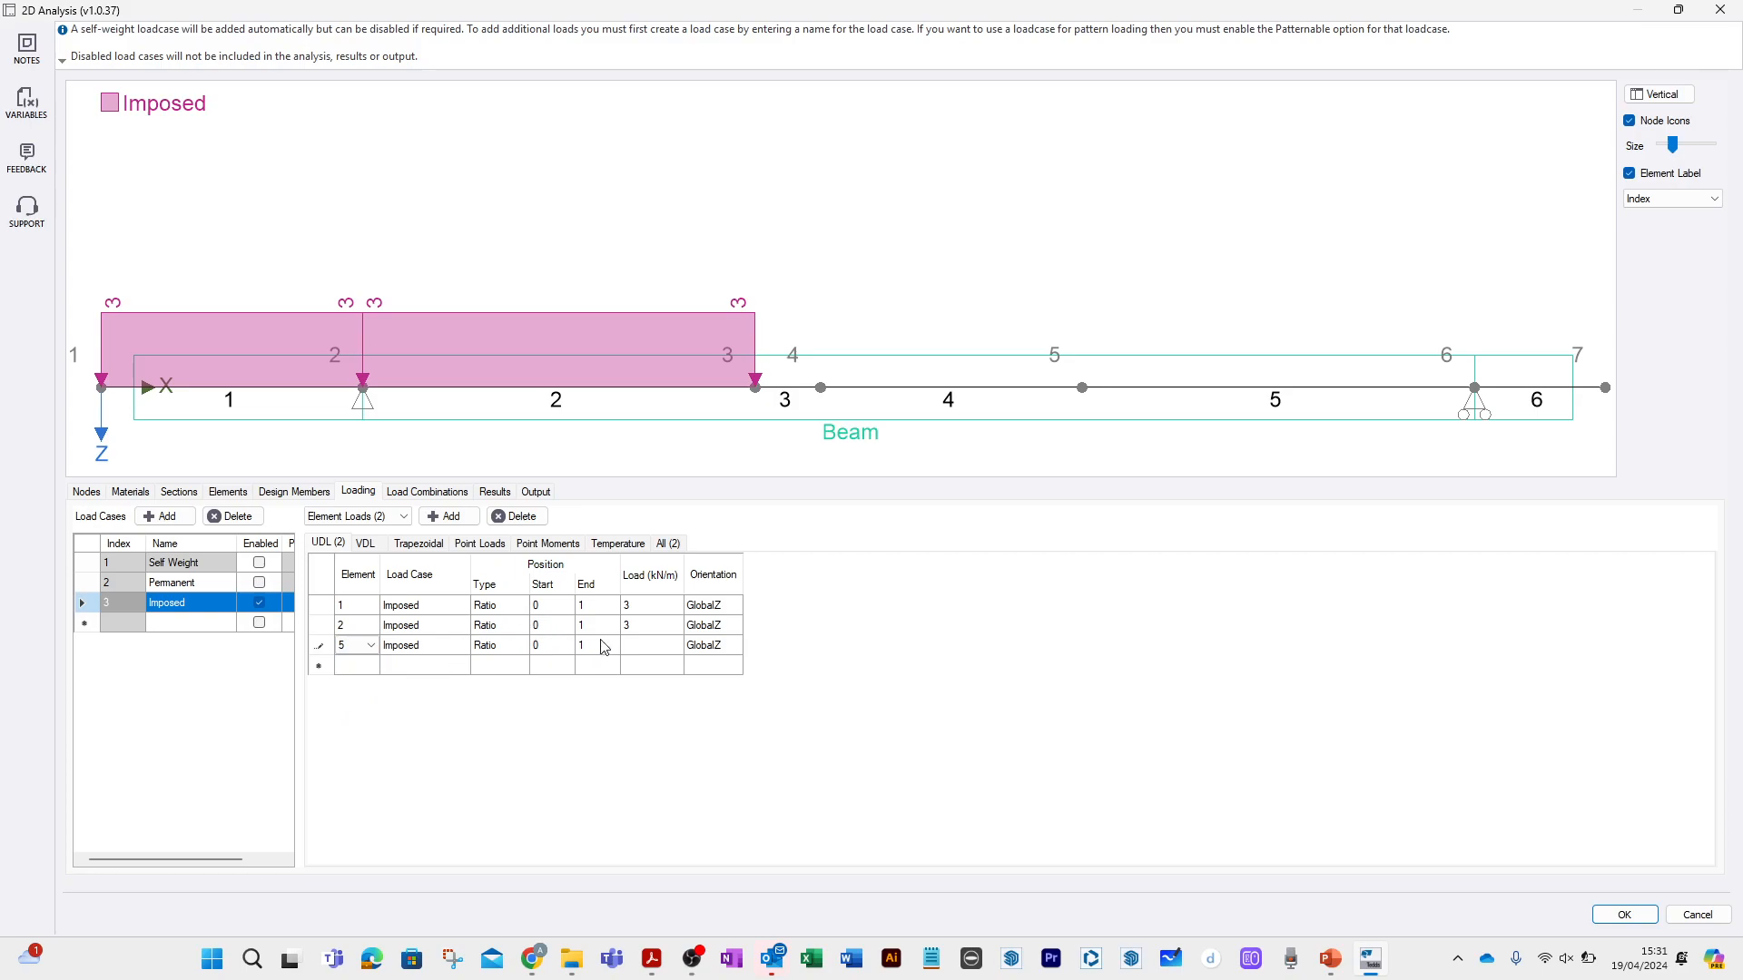
{"action": "left_click", "coordinate": [635, 650]}
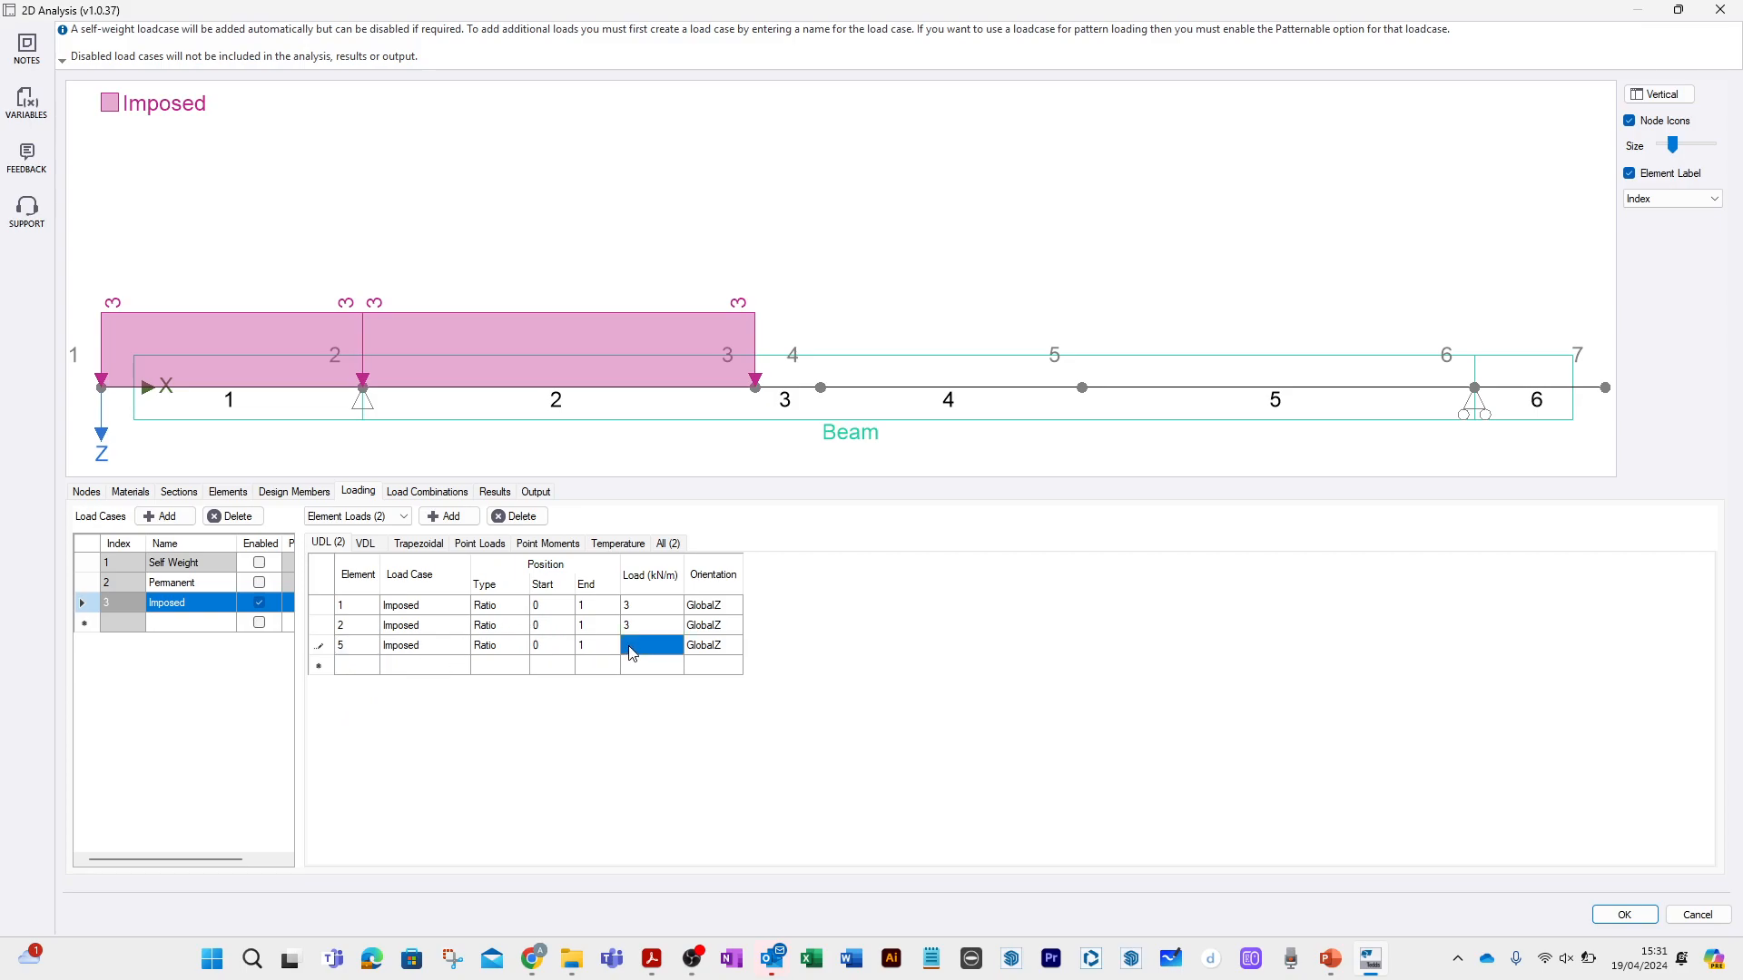
{"action": "type", "text": "4"}
Add an imposed uniformly distributed load of 4 kN/m on element 6.
{"action": "left_click", "coordinate": [360, 673]}
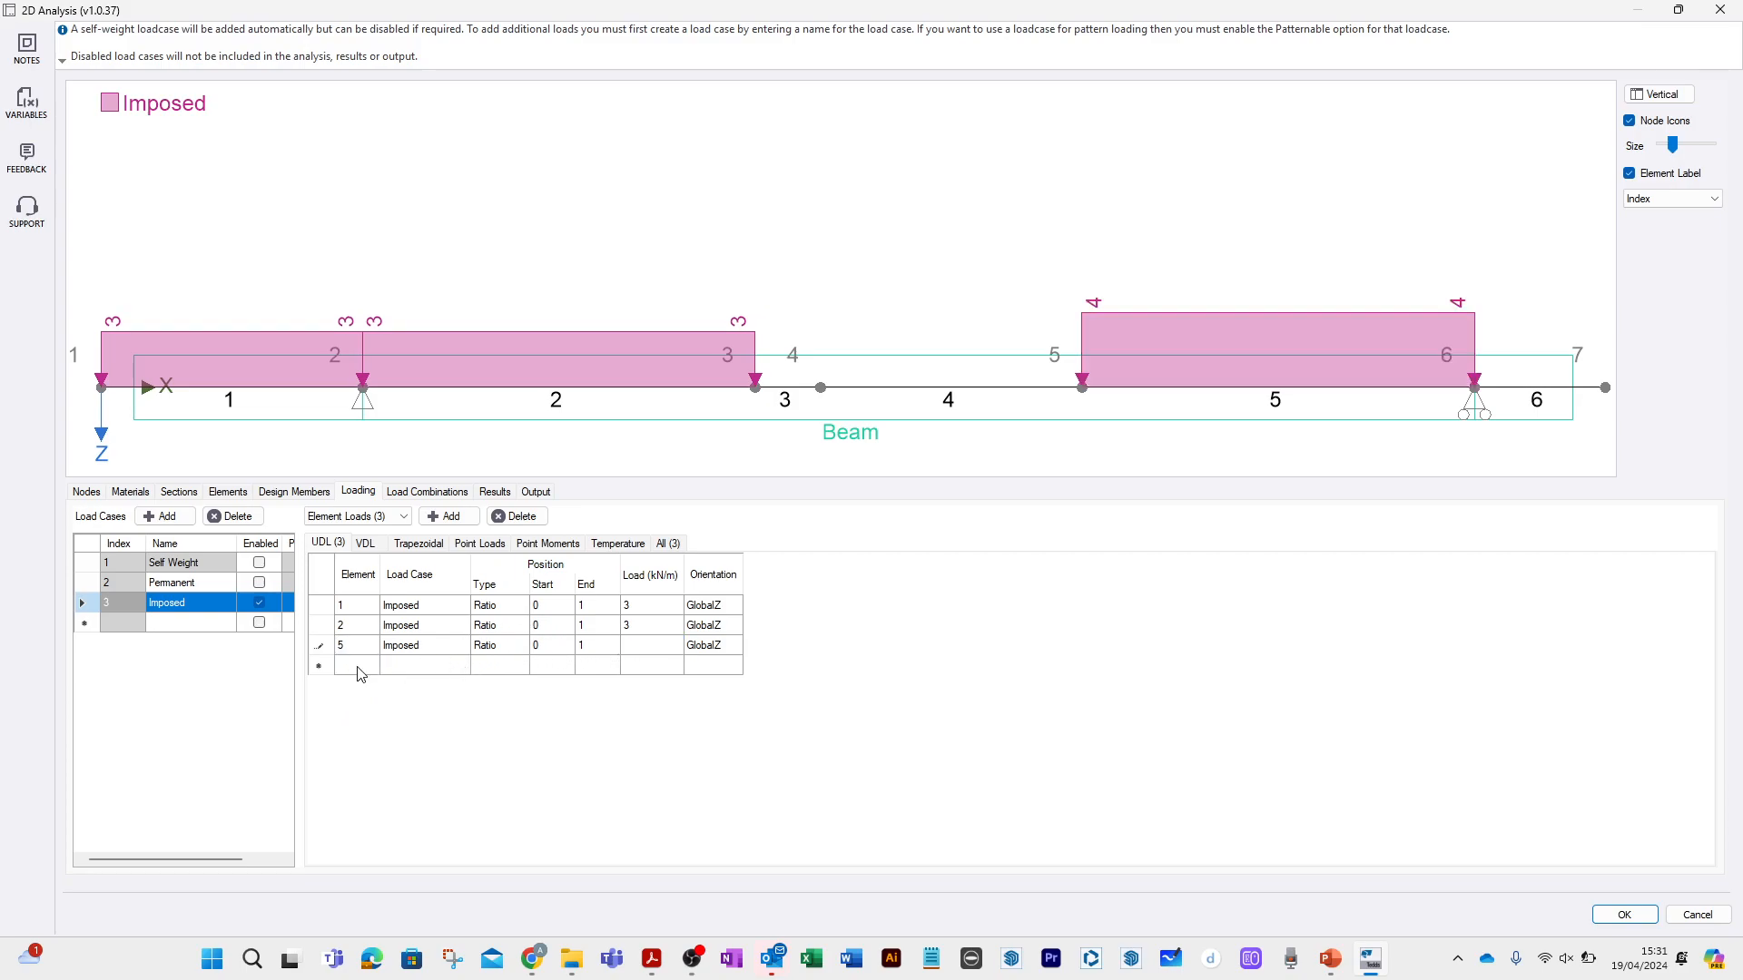
{"action": "left_click", "coordinate": [369, 666]}
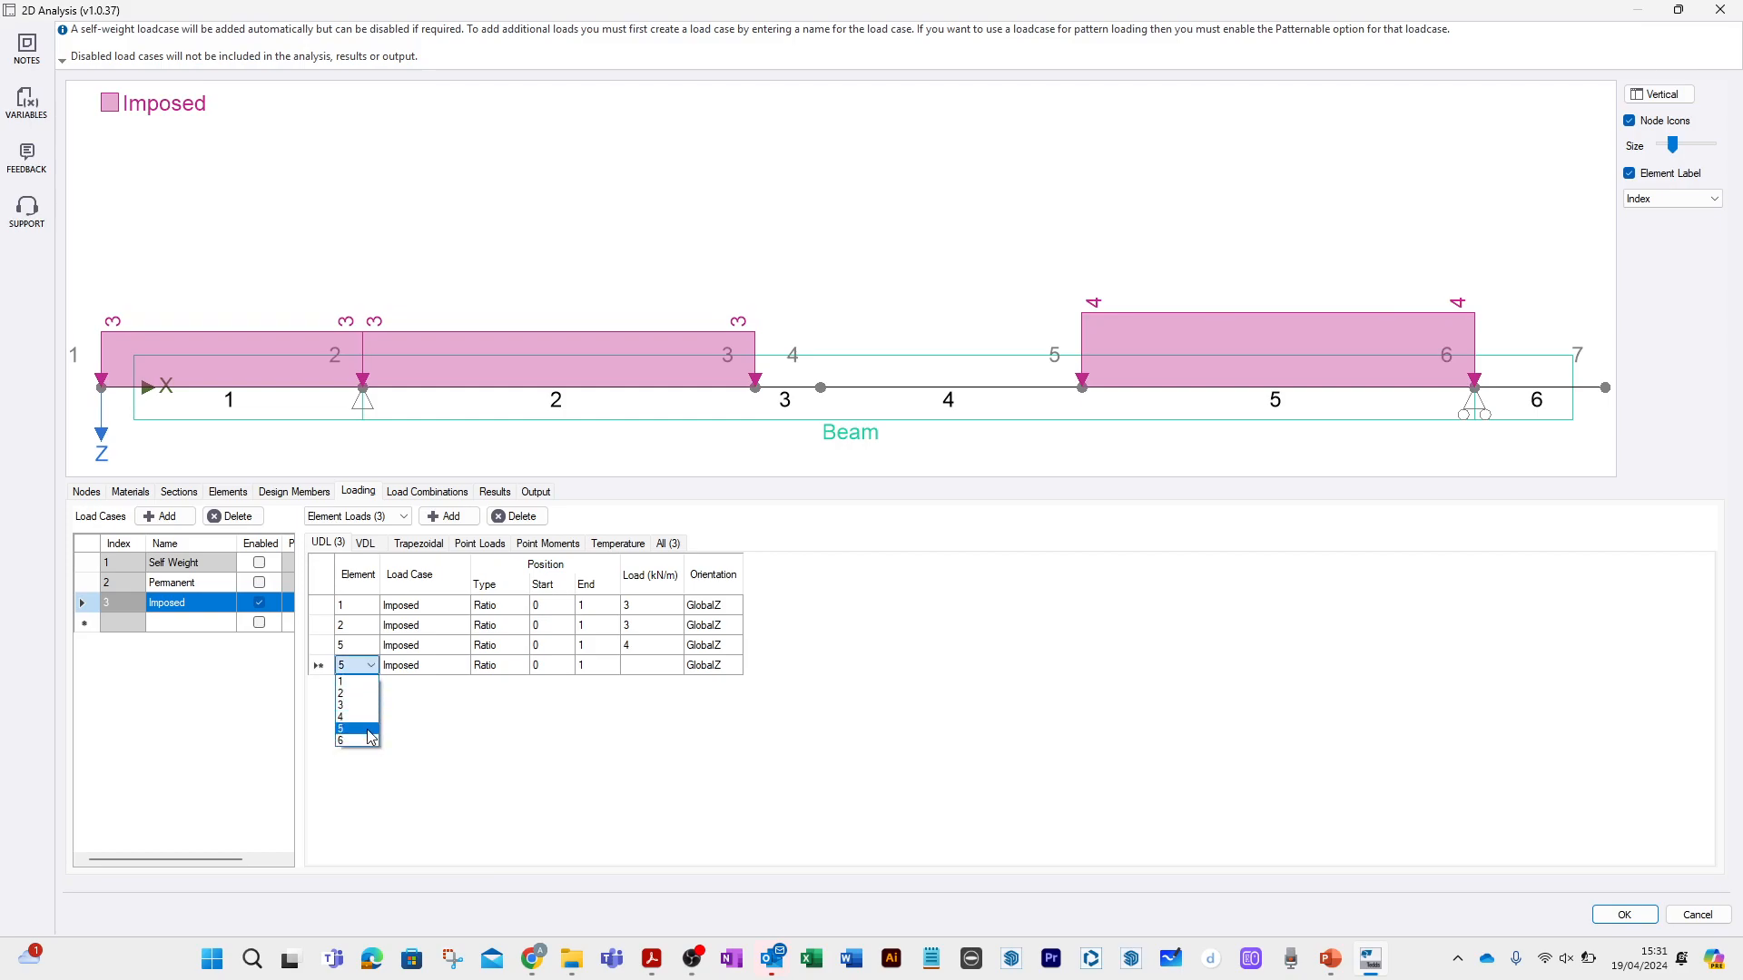
{"action": "left_click", "coordinate": [368, 741]}
{"action": "left_click", "coordinate": [640, 667]}
{"action": "type", "text": "4"}
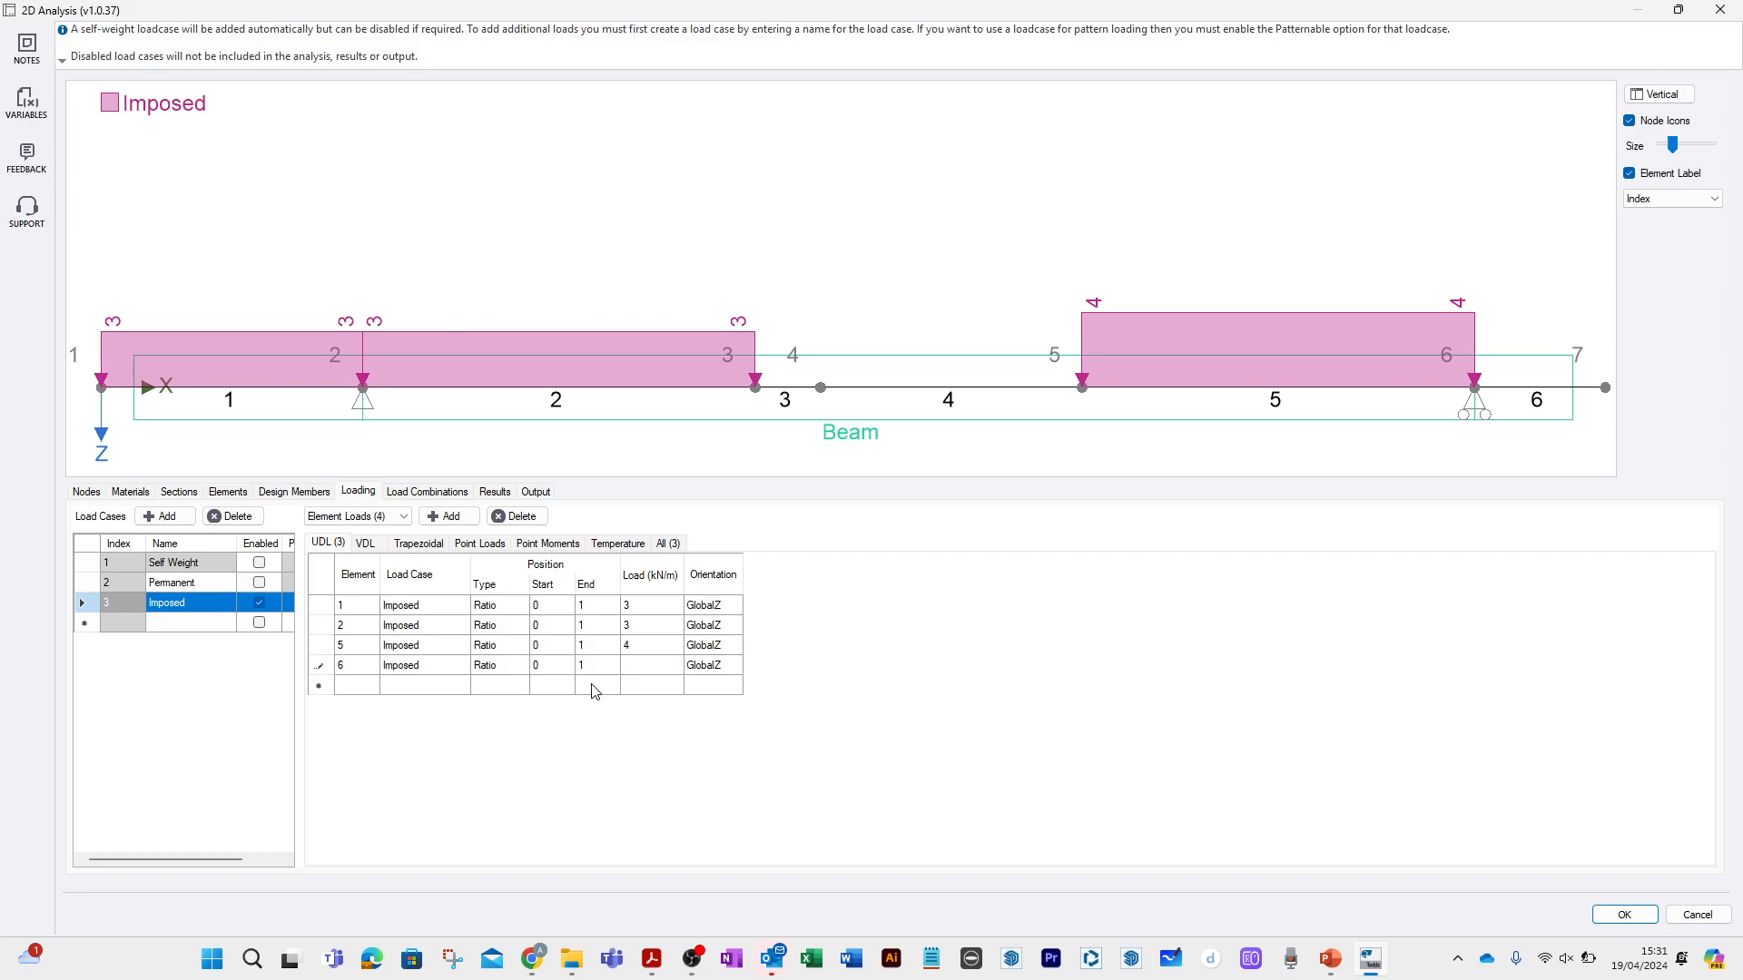
{"action": "left_click", "coordinate": [594, 687]}
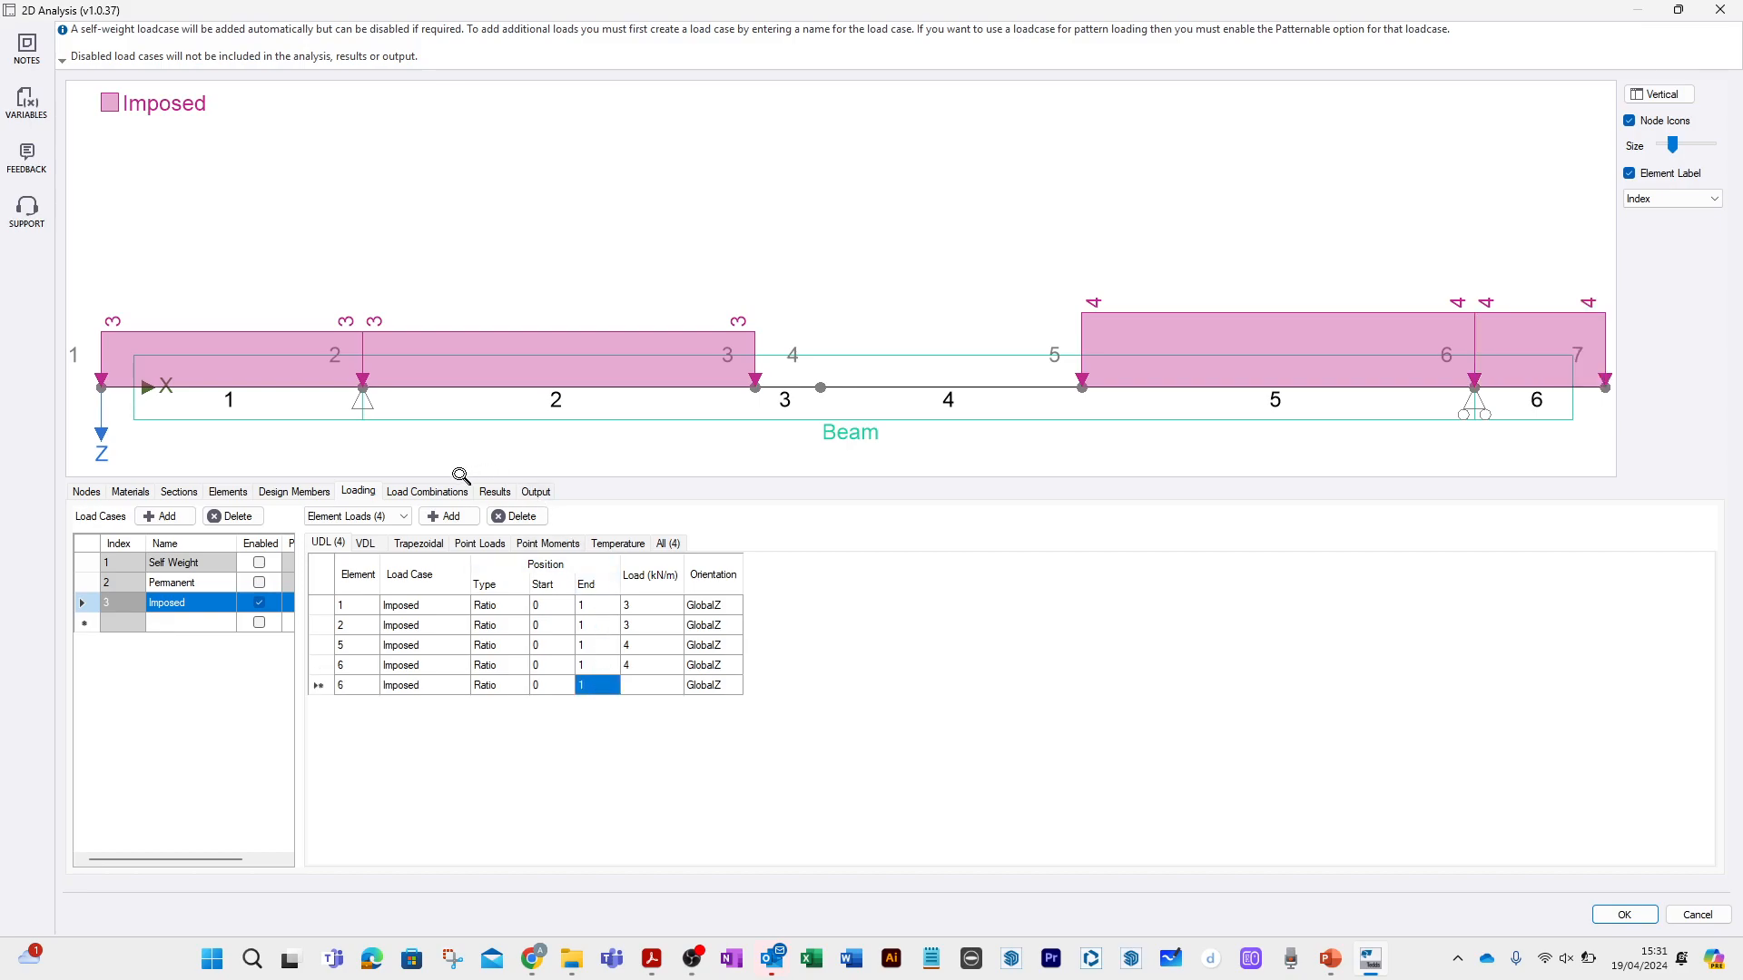
Add an imposed node load with a Z force of 25 kN at node 4.
{"action": "left_click", "coordinate": [391, 519]}
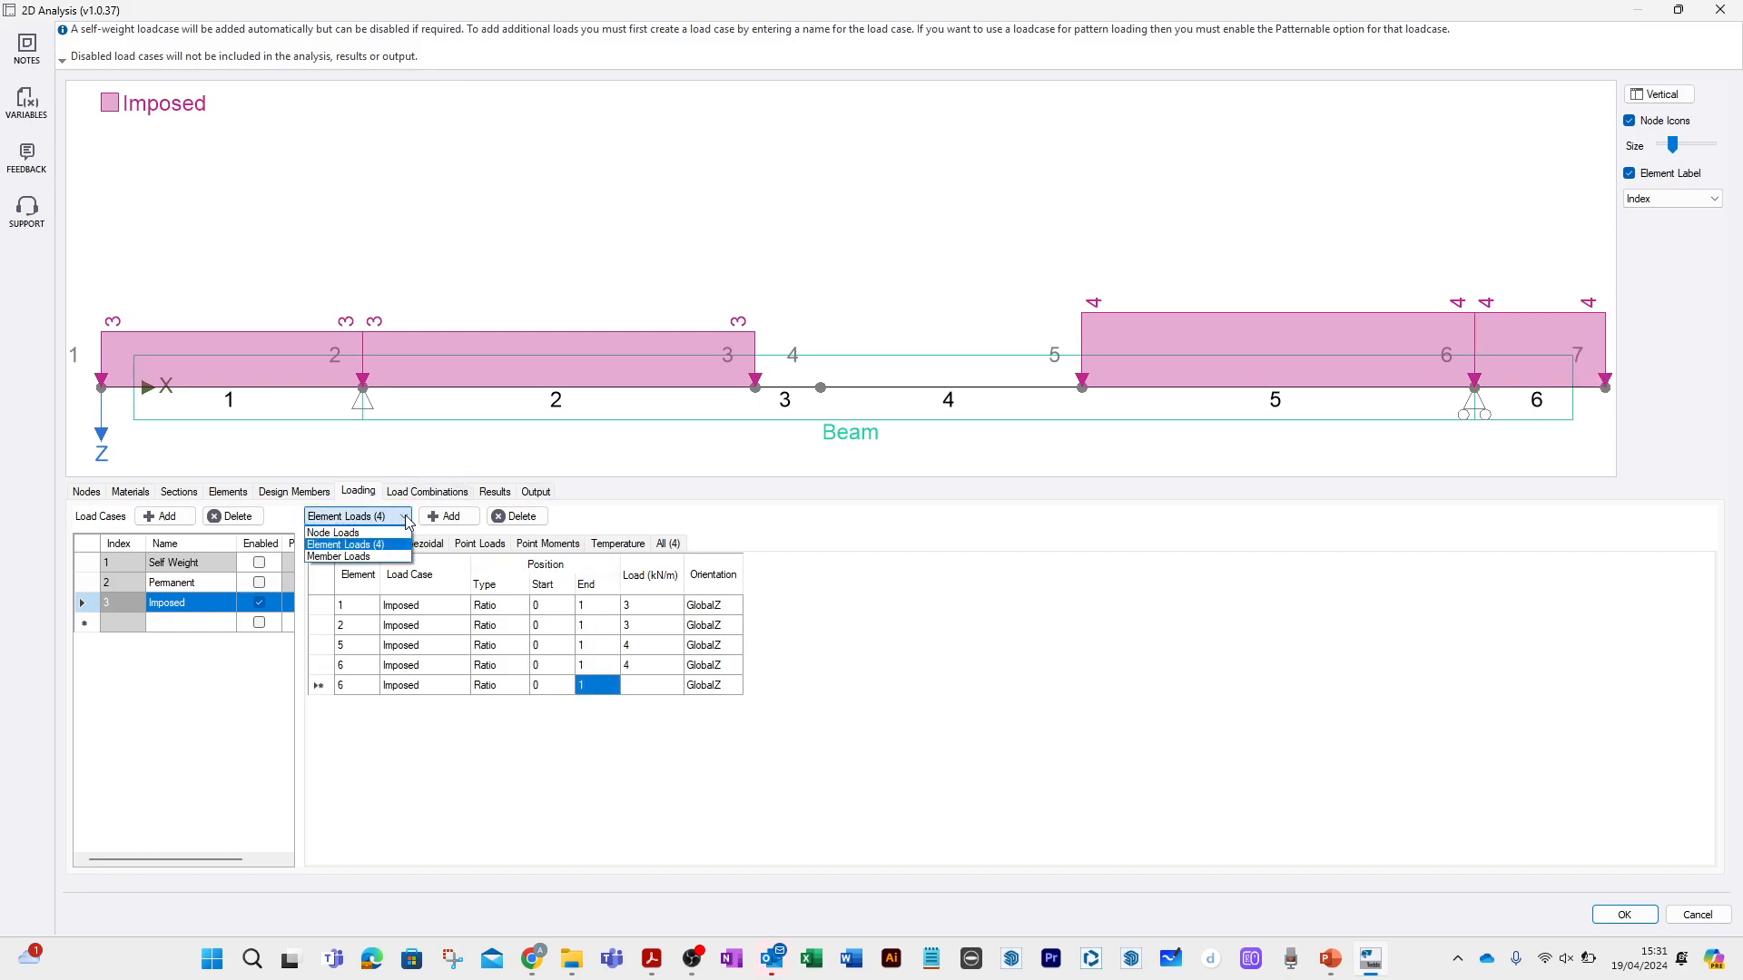
{"action": "left_click", "coordinate": [367, 538]}
{"action": "left_click", "coordinate": [359, 607]}
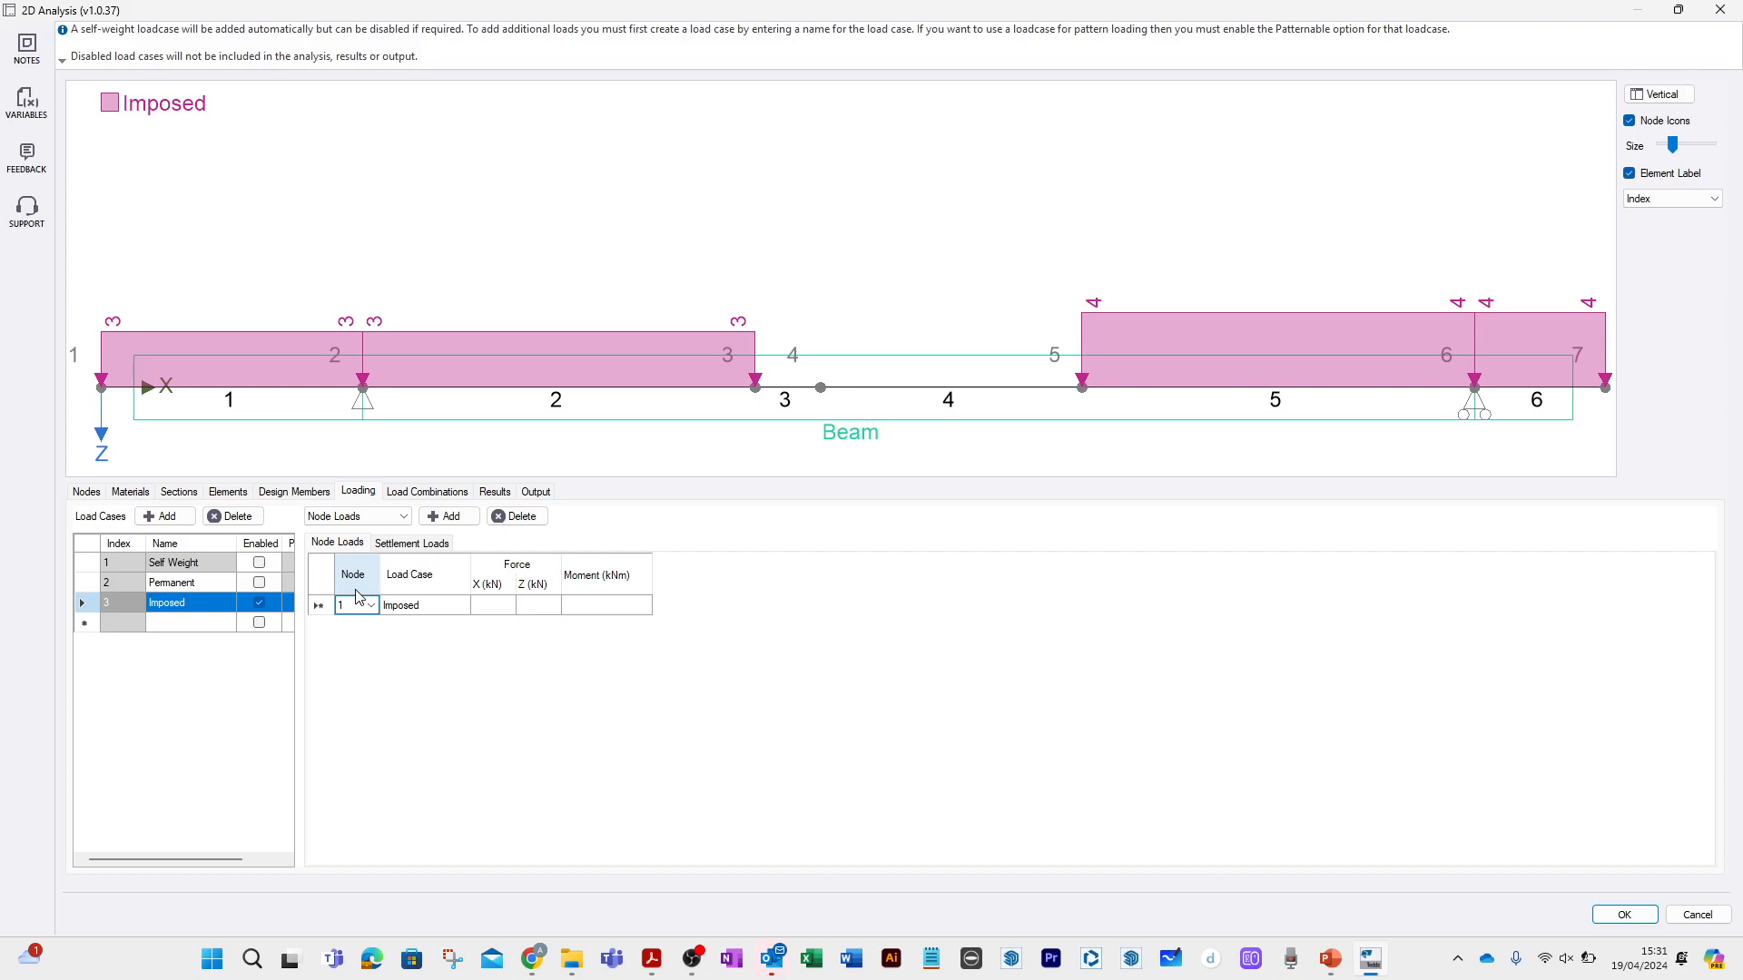
{"action": "left_click", "coordinate": [372, 606]}
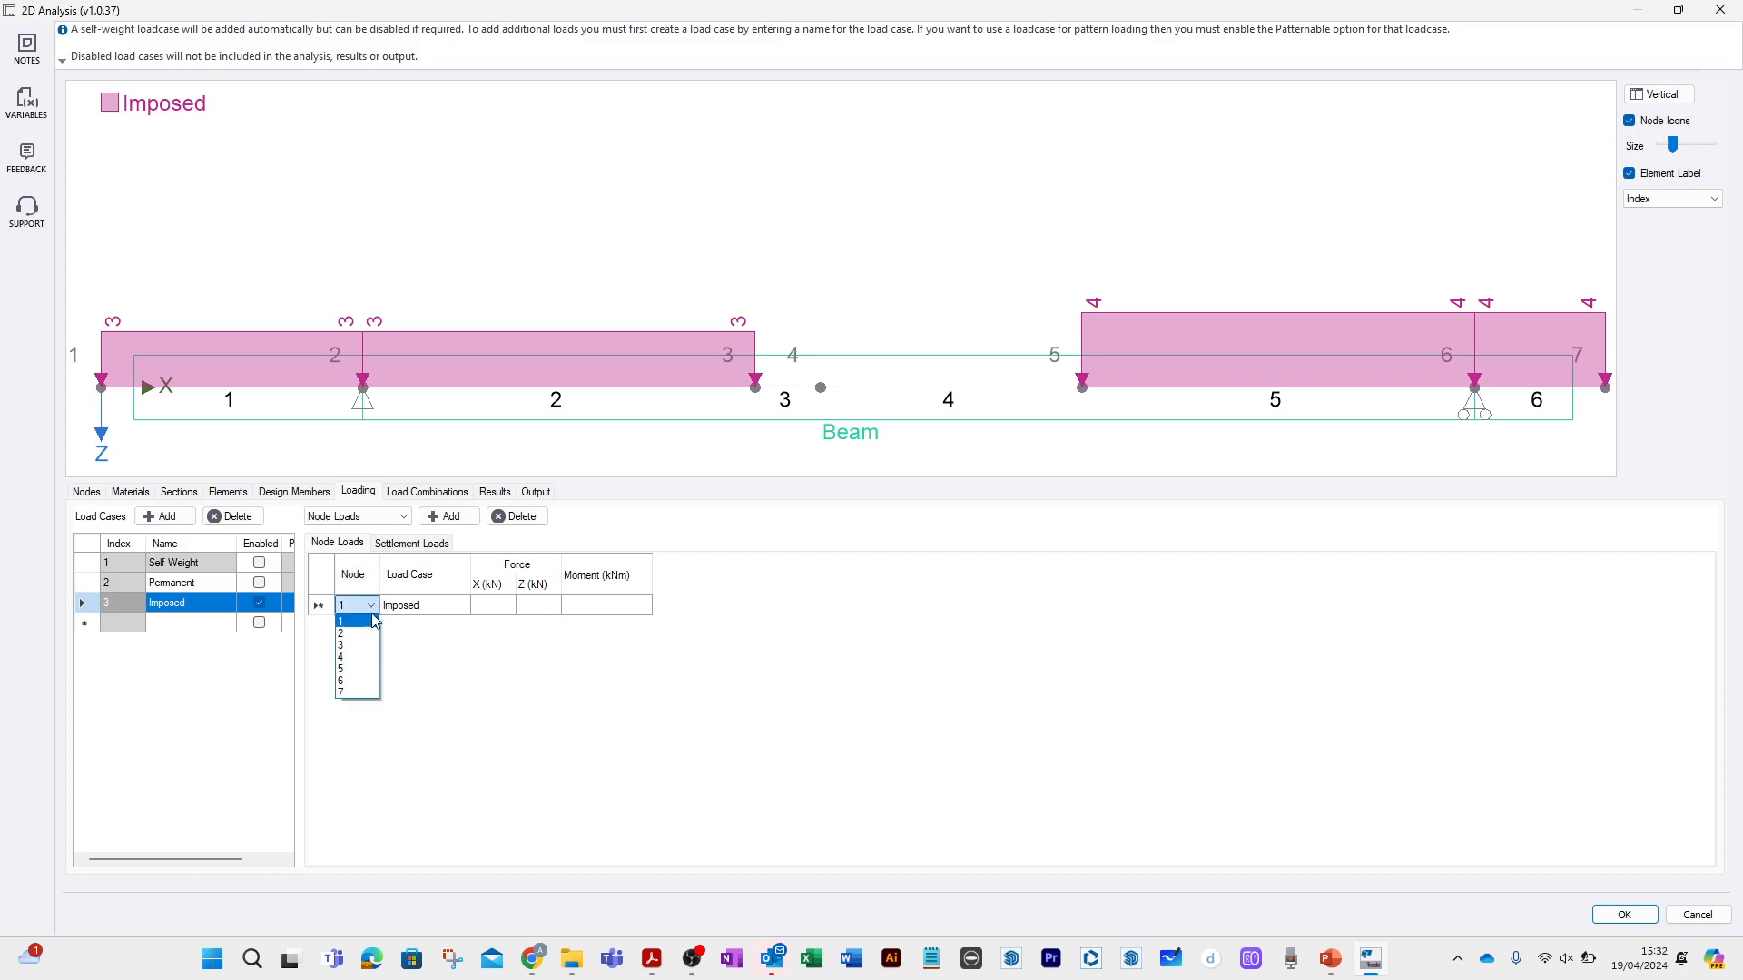
{"action": "left_click", "coordinate": [356, 656]}
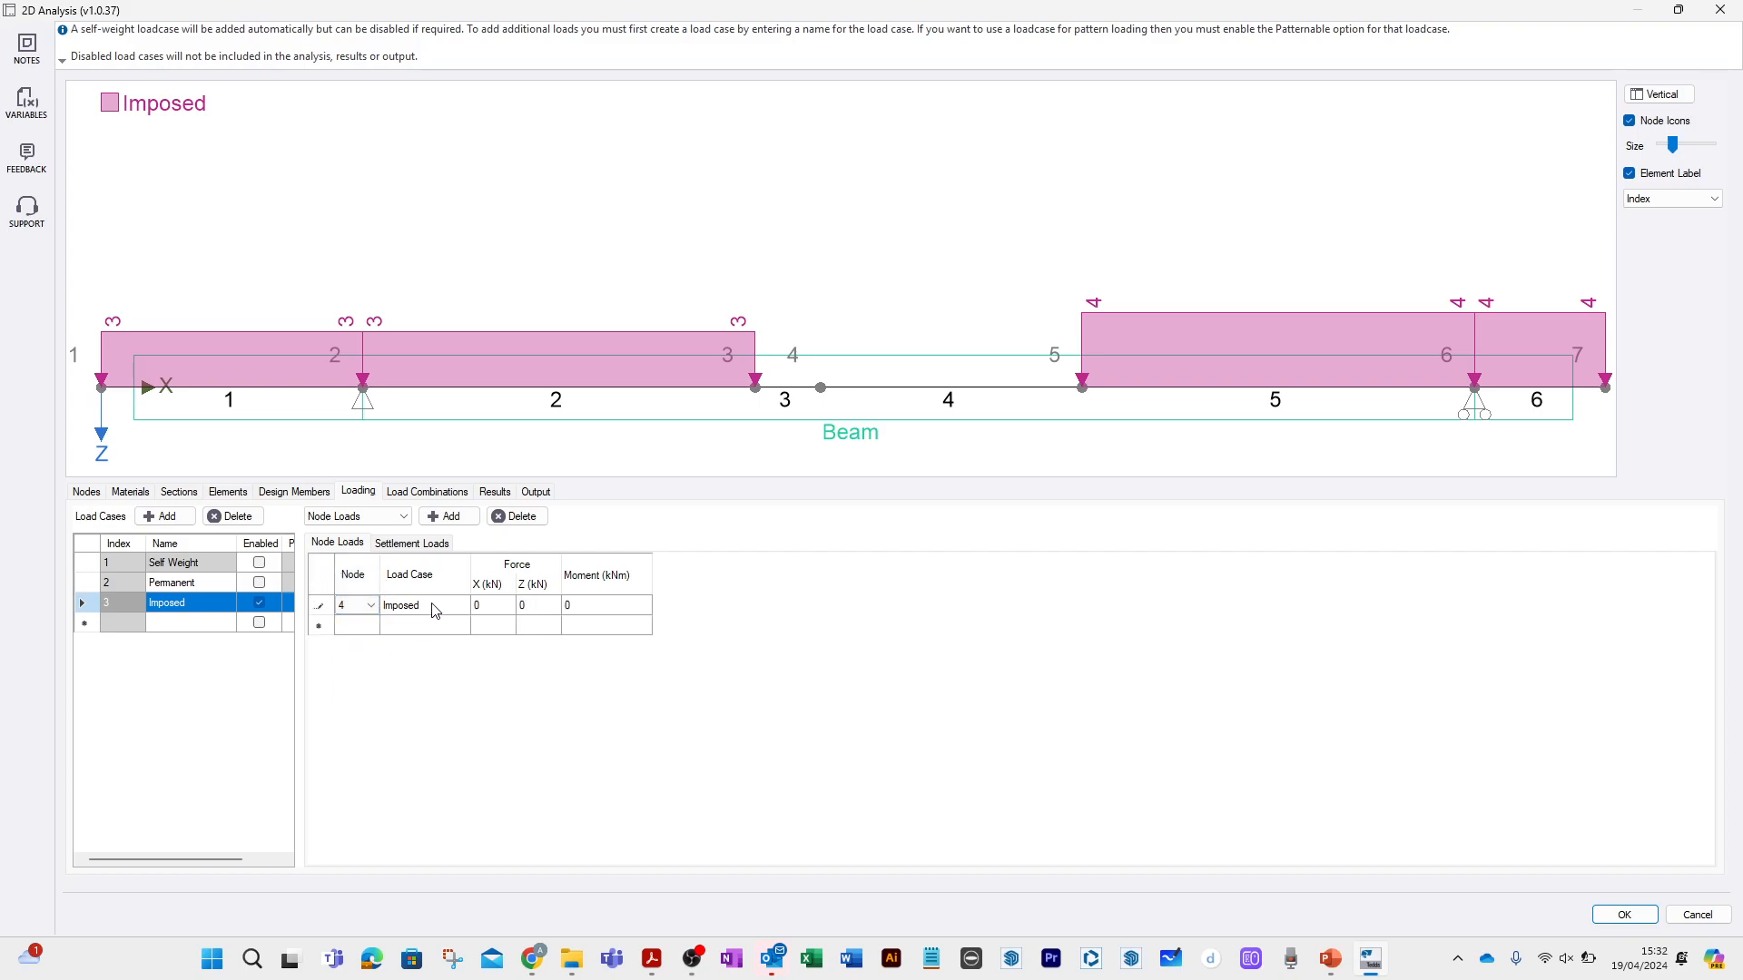
{"action": "left_click", "coordinate": [539, 608]}
{"action": "type", "text": "25"}
{"action": "left_click", "coordinate": [551, 627]}
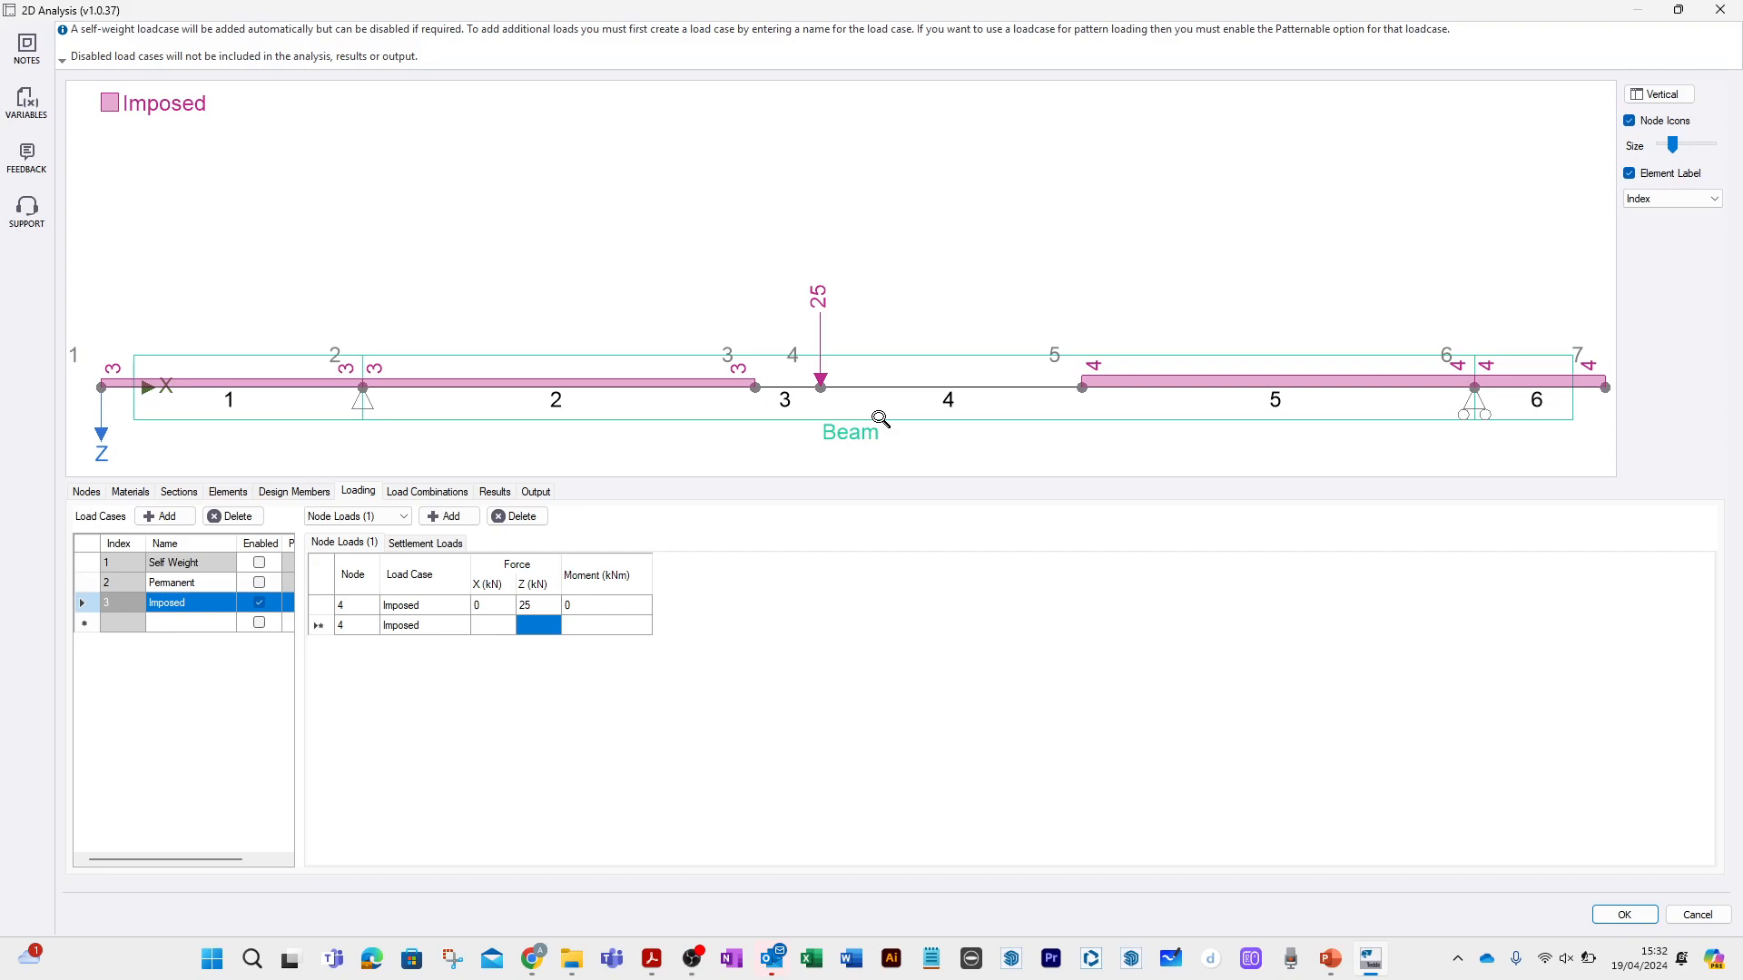
View the analysis results for the Imposed load case and display the shear force diagram.
{"action": "left_click", "coordinate": [459, 492]}
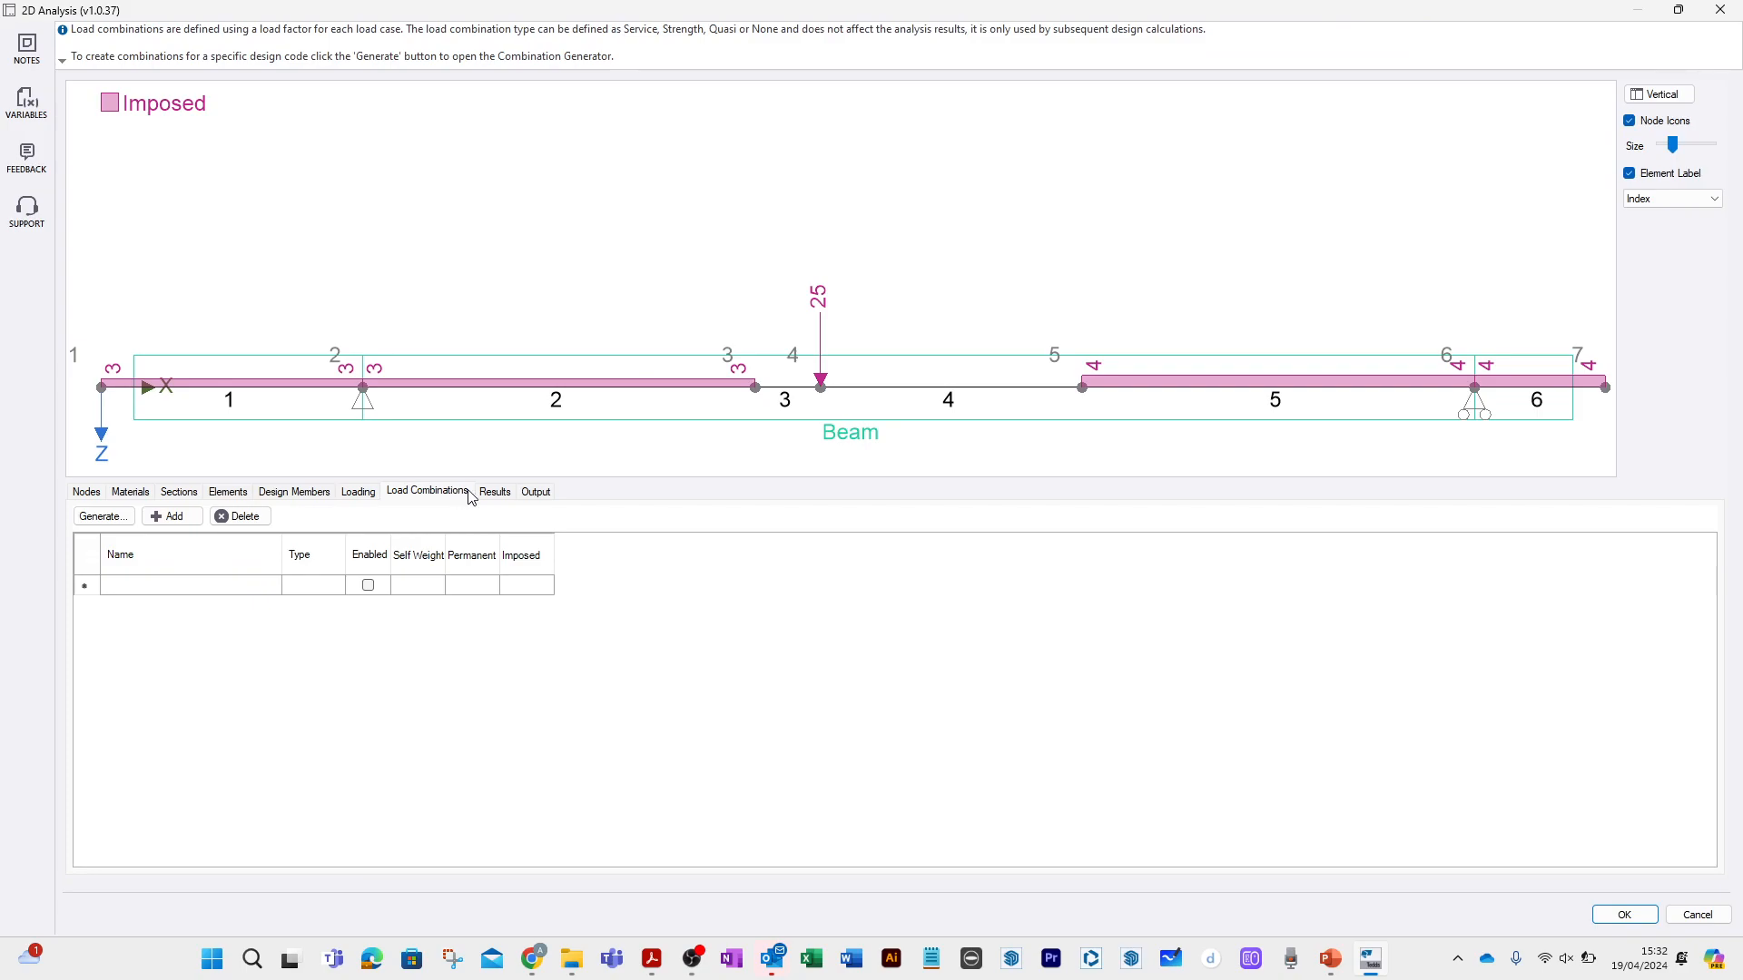
{"action": "left_click", "coordinate": [496, 498]}
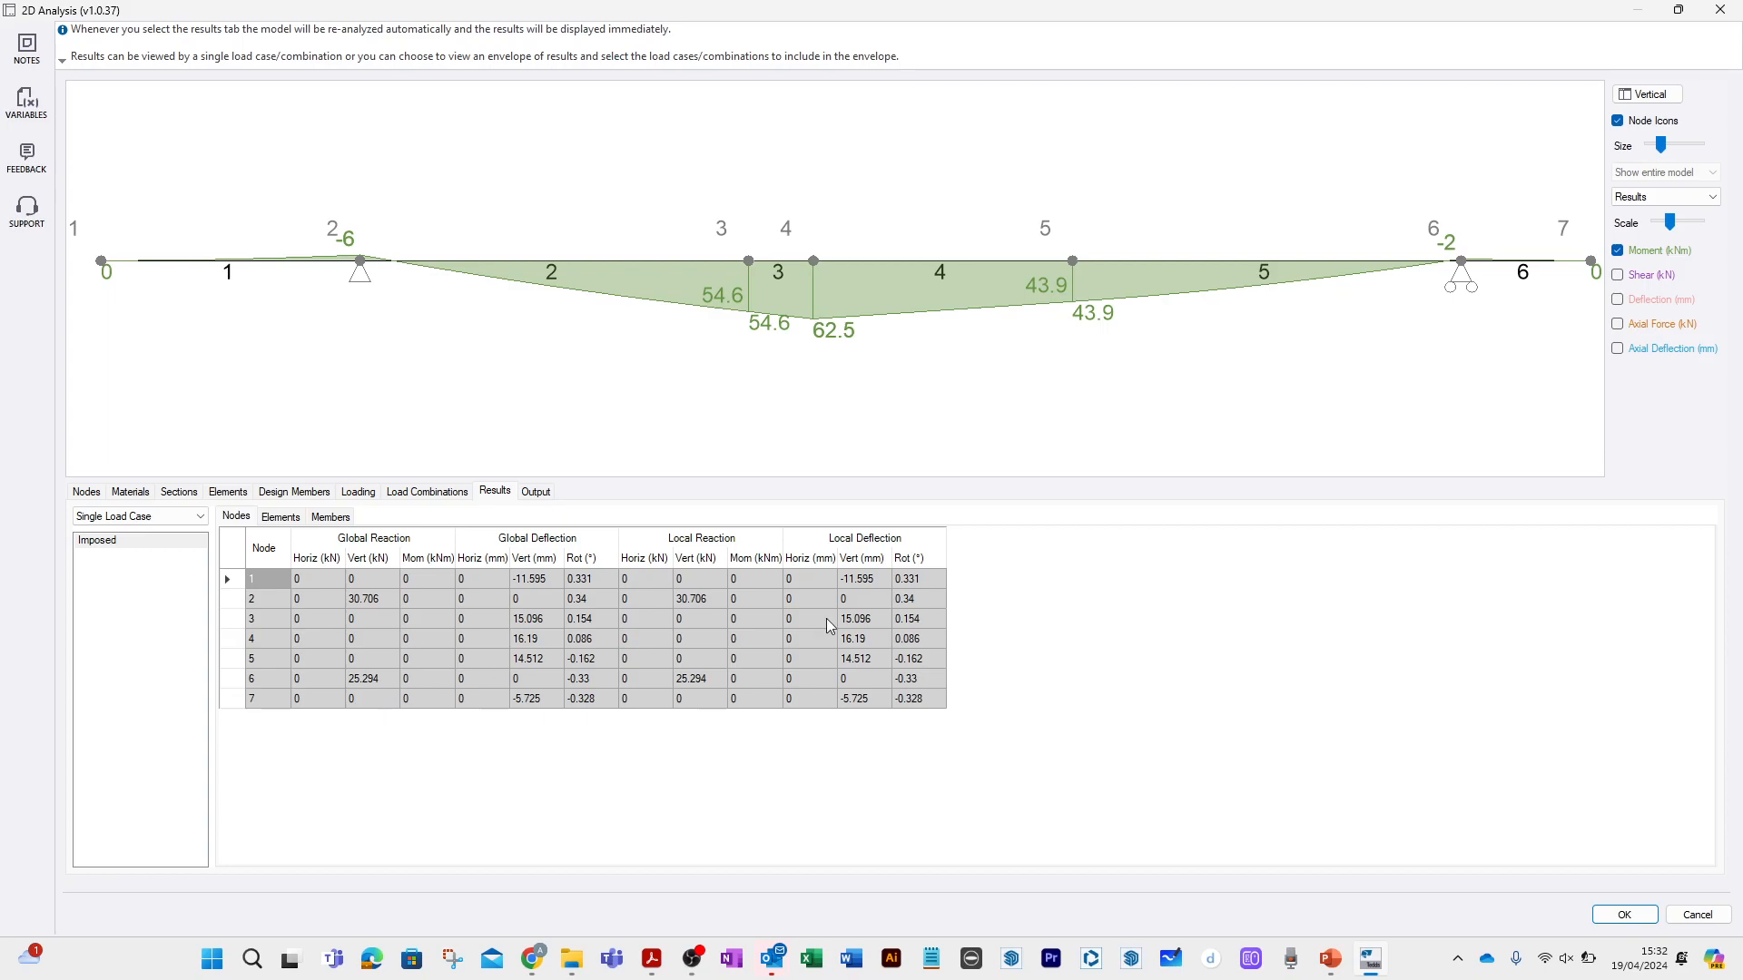
{"action": "left_click", "coordinate": [1621, 276]}
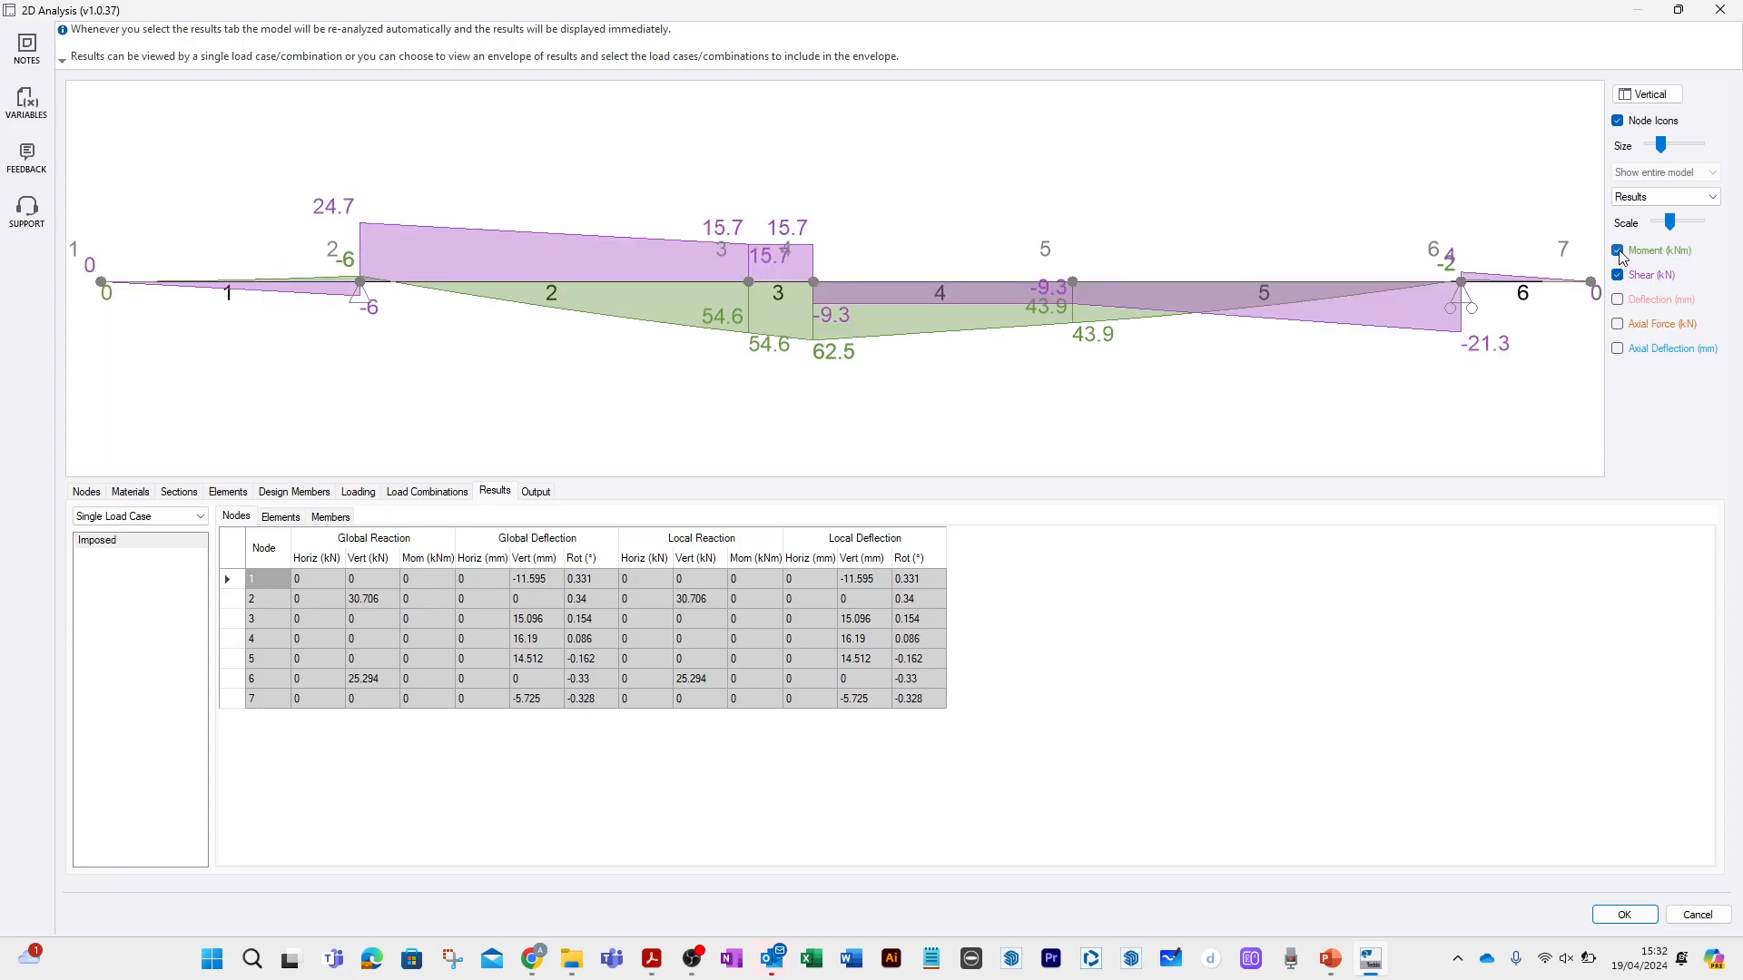
Show only the bending moment diagram at the enlarged scale and view the results table for the beam member.
{"action": "left_click", "coordinate": [1620, 252]}
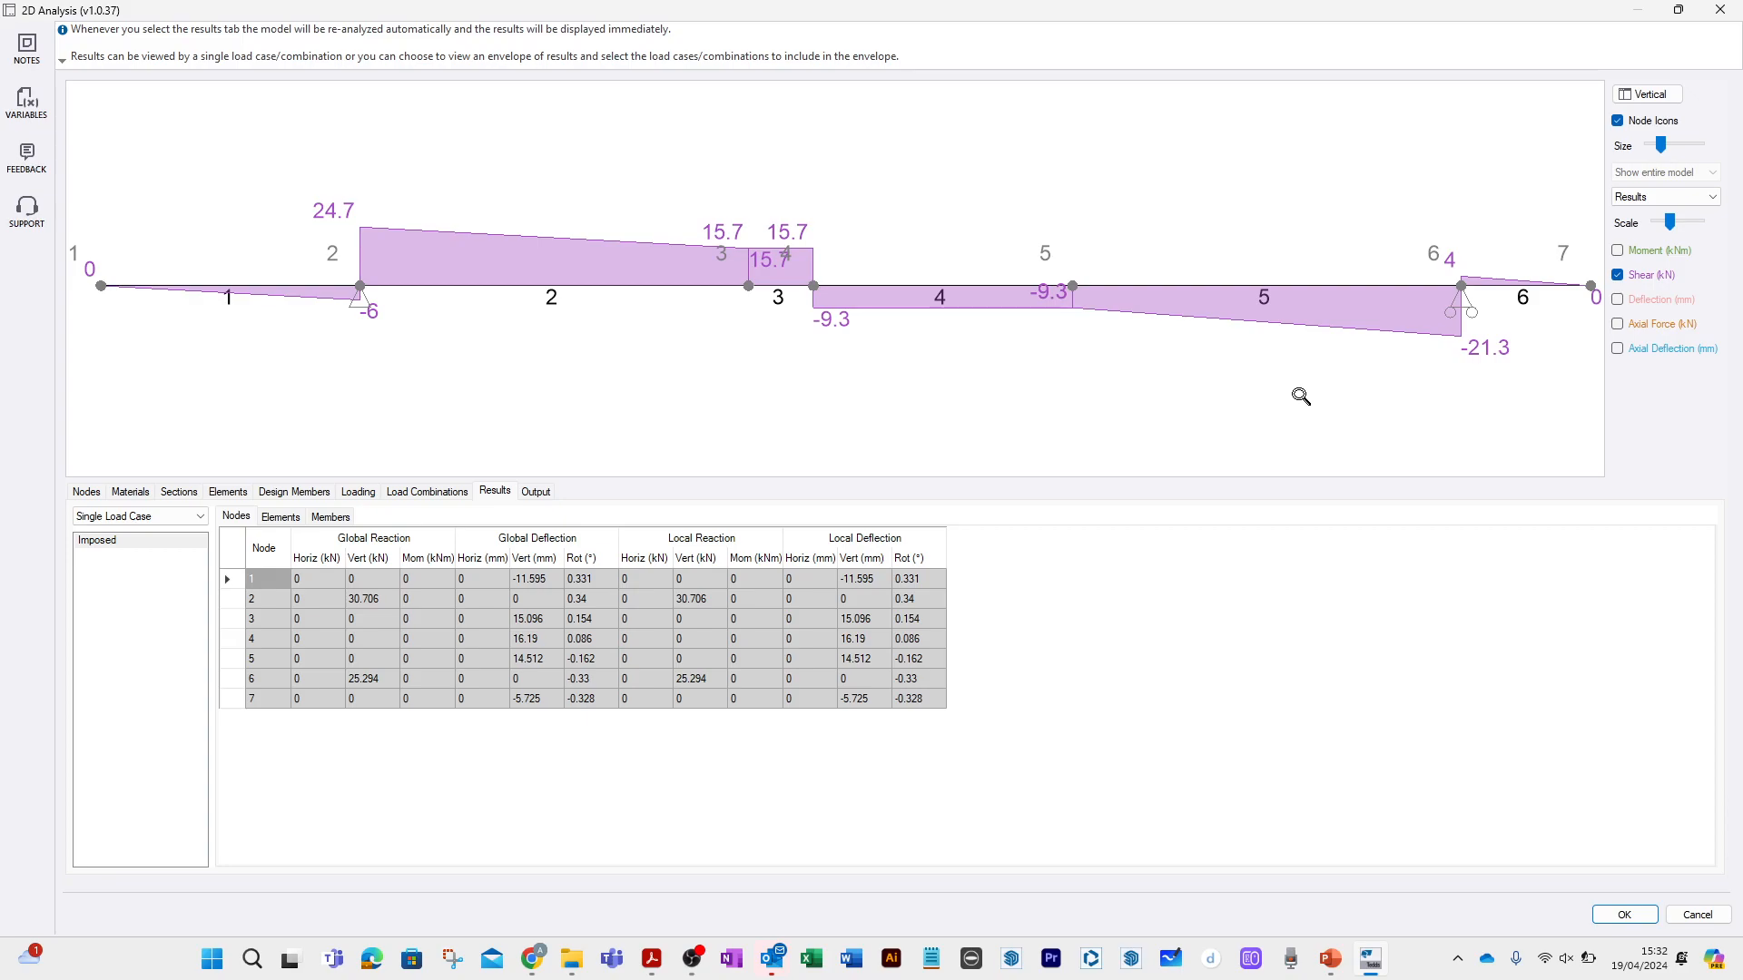
{"action": "left_click", "coordinate": [1619, 251]}
{"action": "left_click", "coordinate": [1618, 276]}
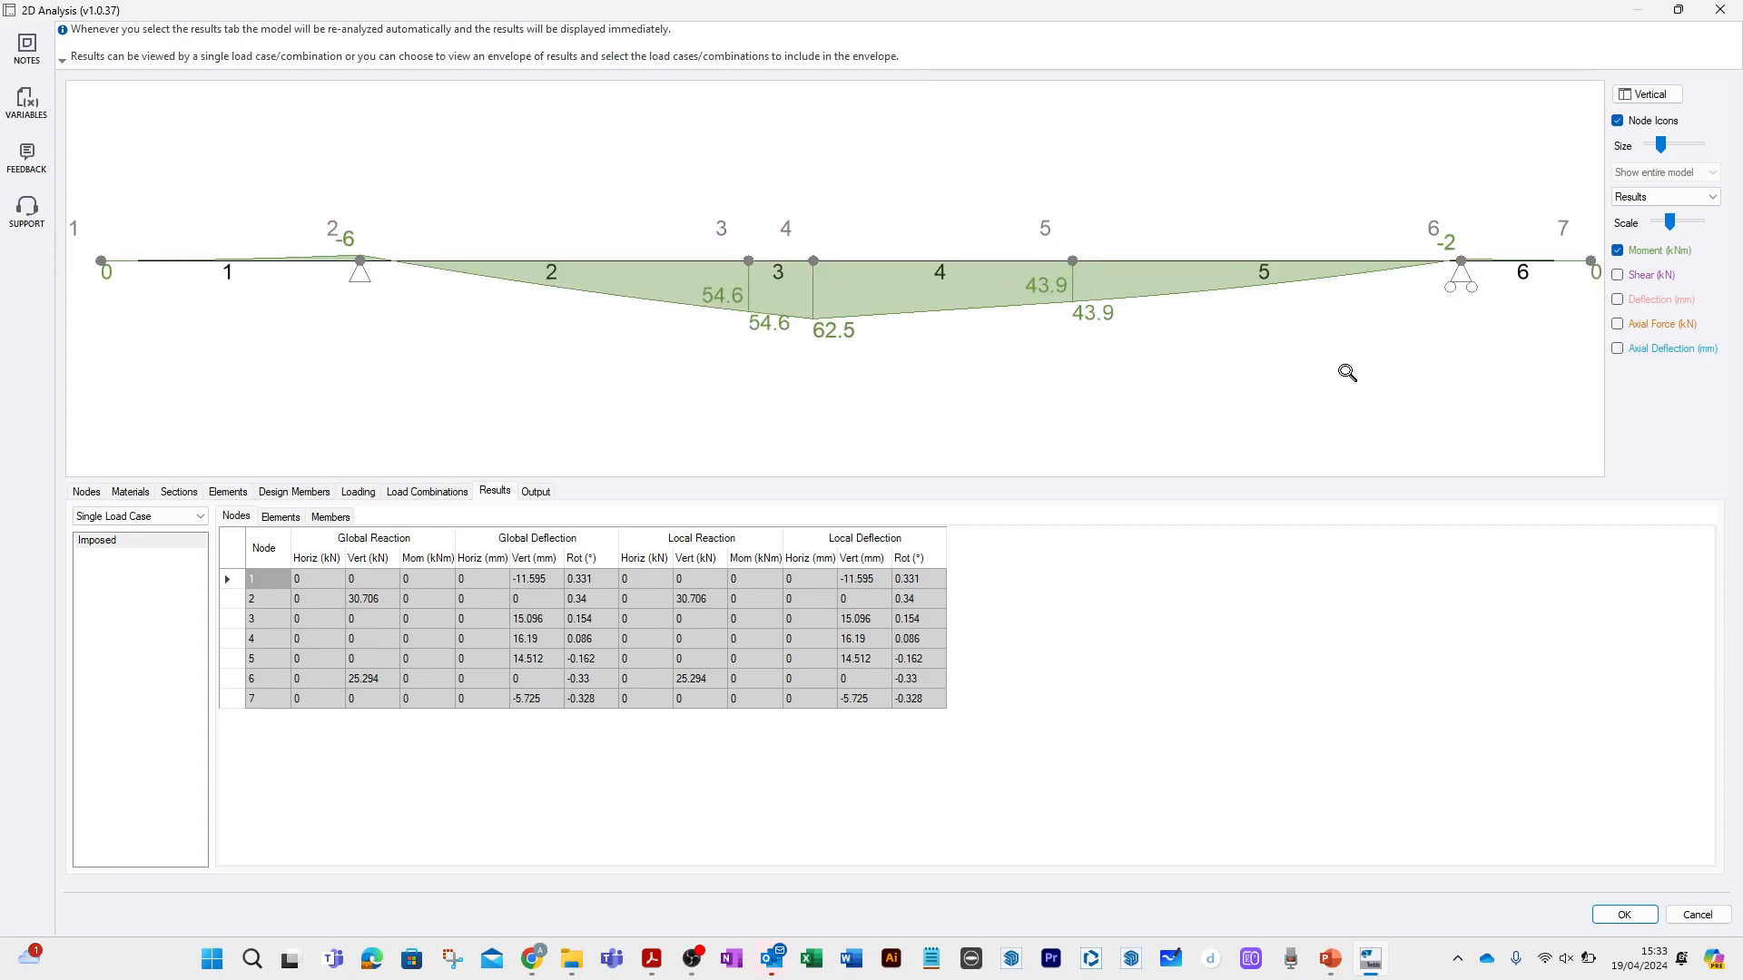
{"action": "left_click_drag", "start_coordinate": [1671, 222], "coordinate": [1709, 239]}
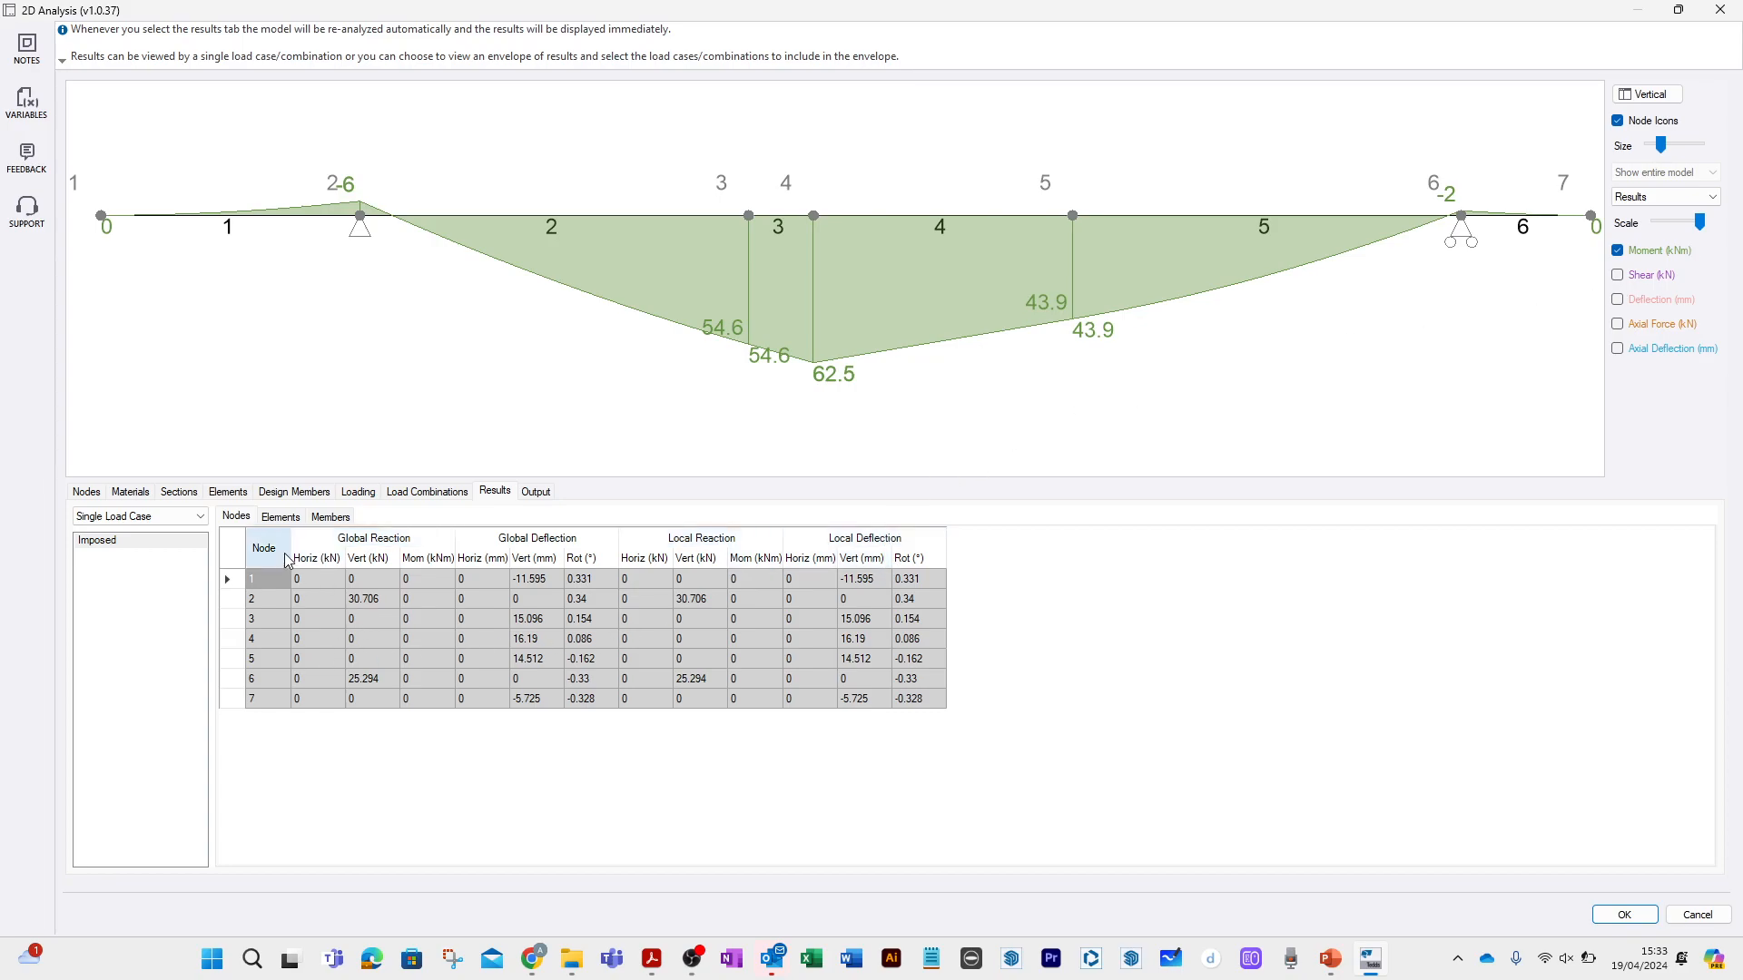
{"action": "left_click", "coordinate": [328, 517]}
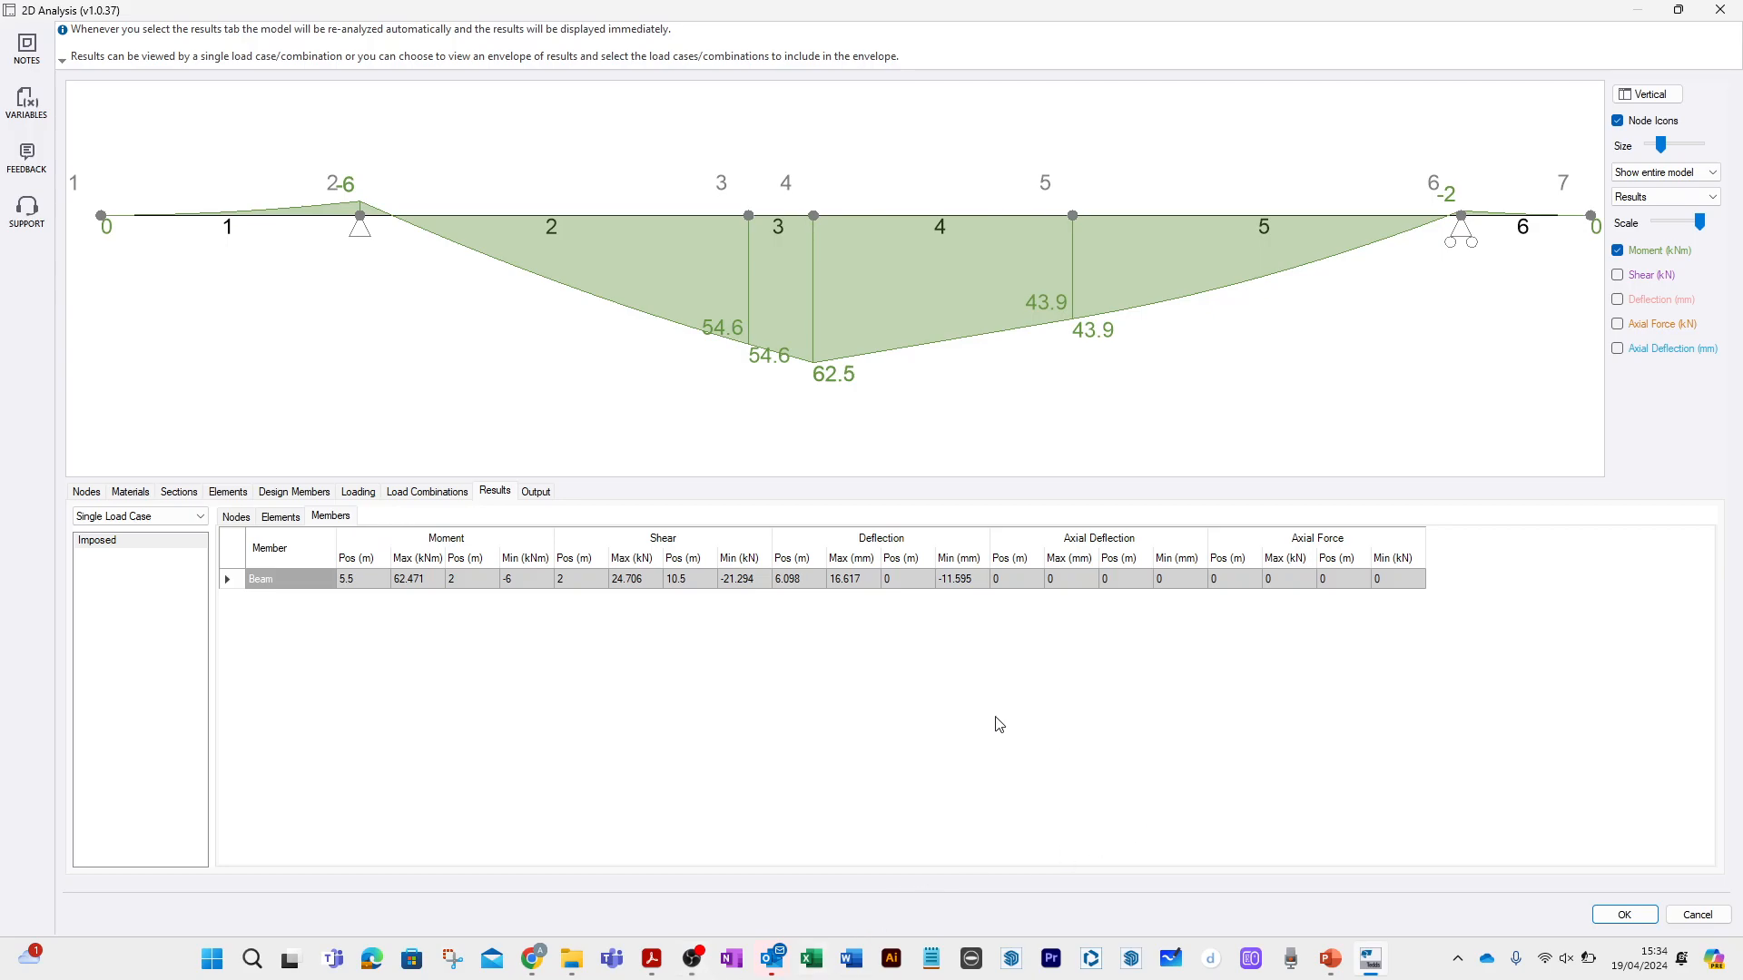
Include both tables and sketches for Deflection Envelopes in the output, and generate the calculation document for review.
{"action": "left_click", "coordinate": [536, 492]}
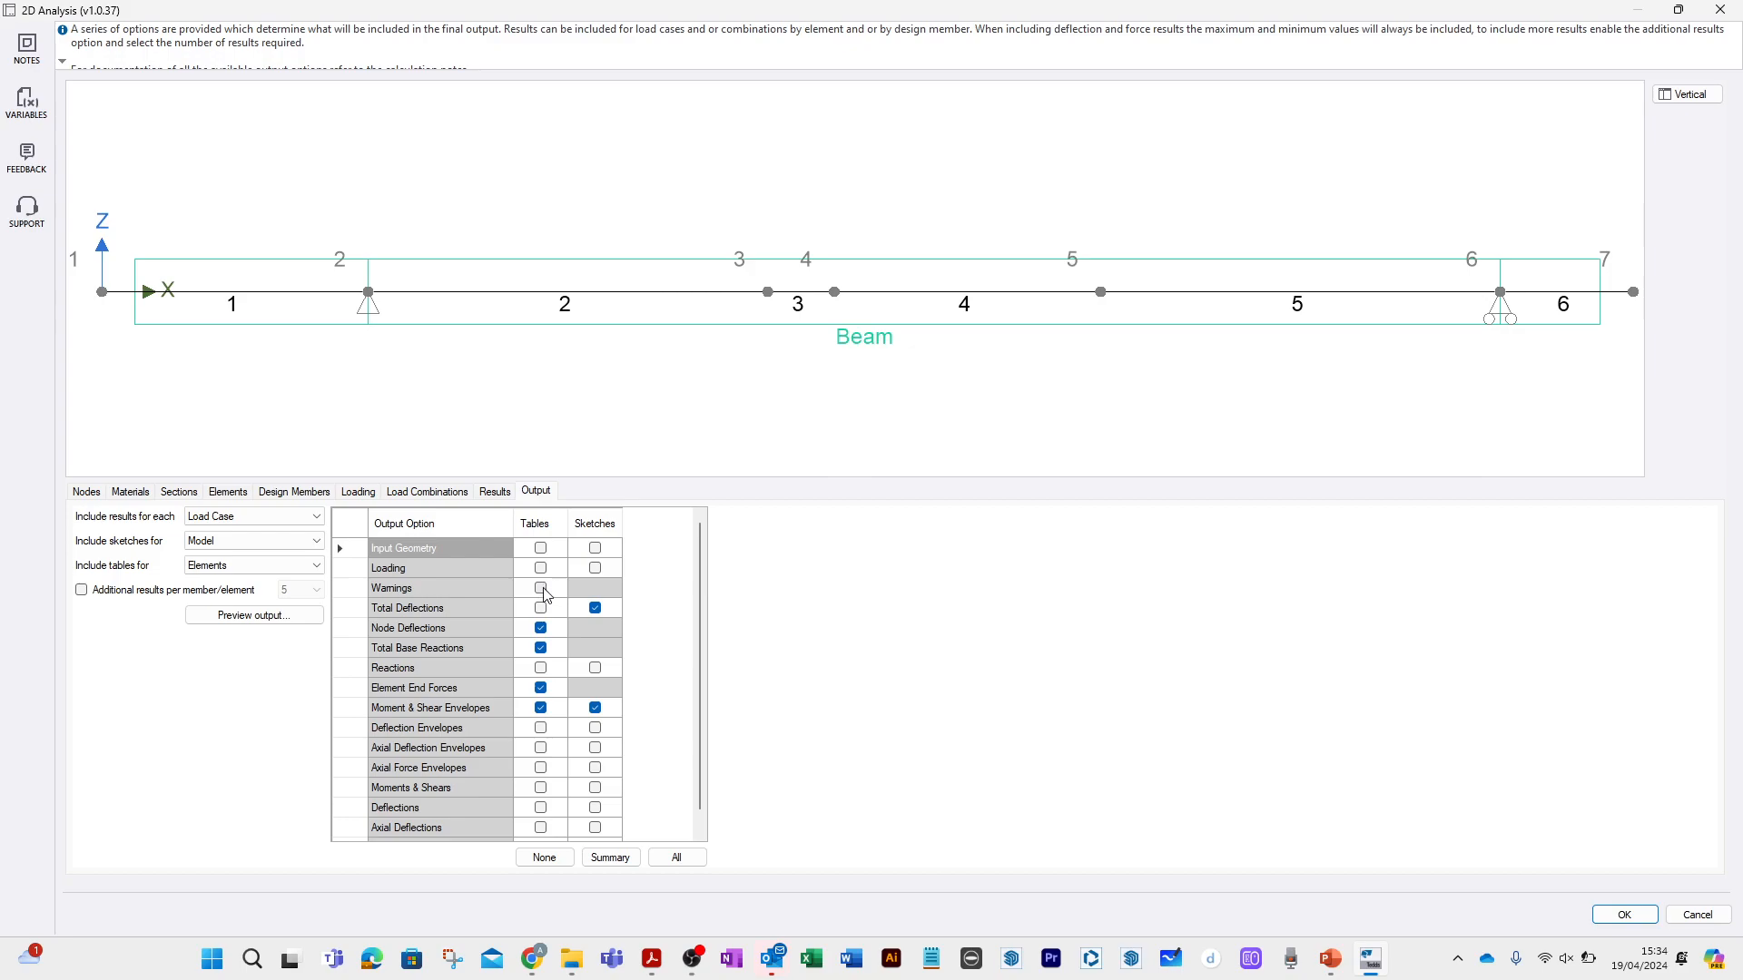
{"action": "left_click", "coordinate": [539, 730]}
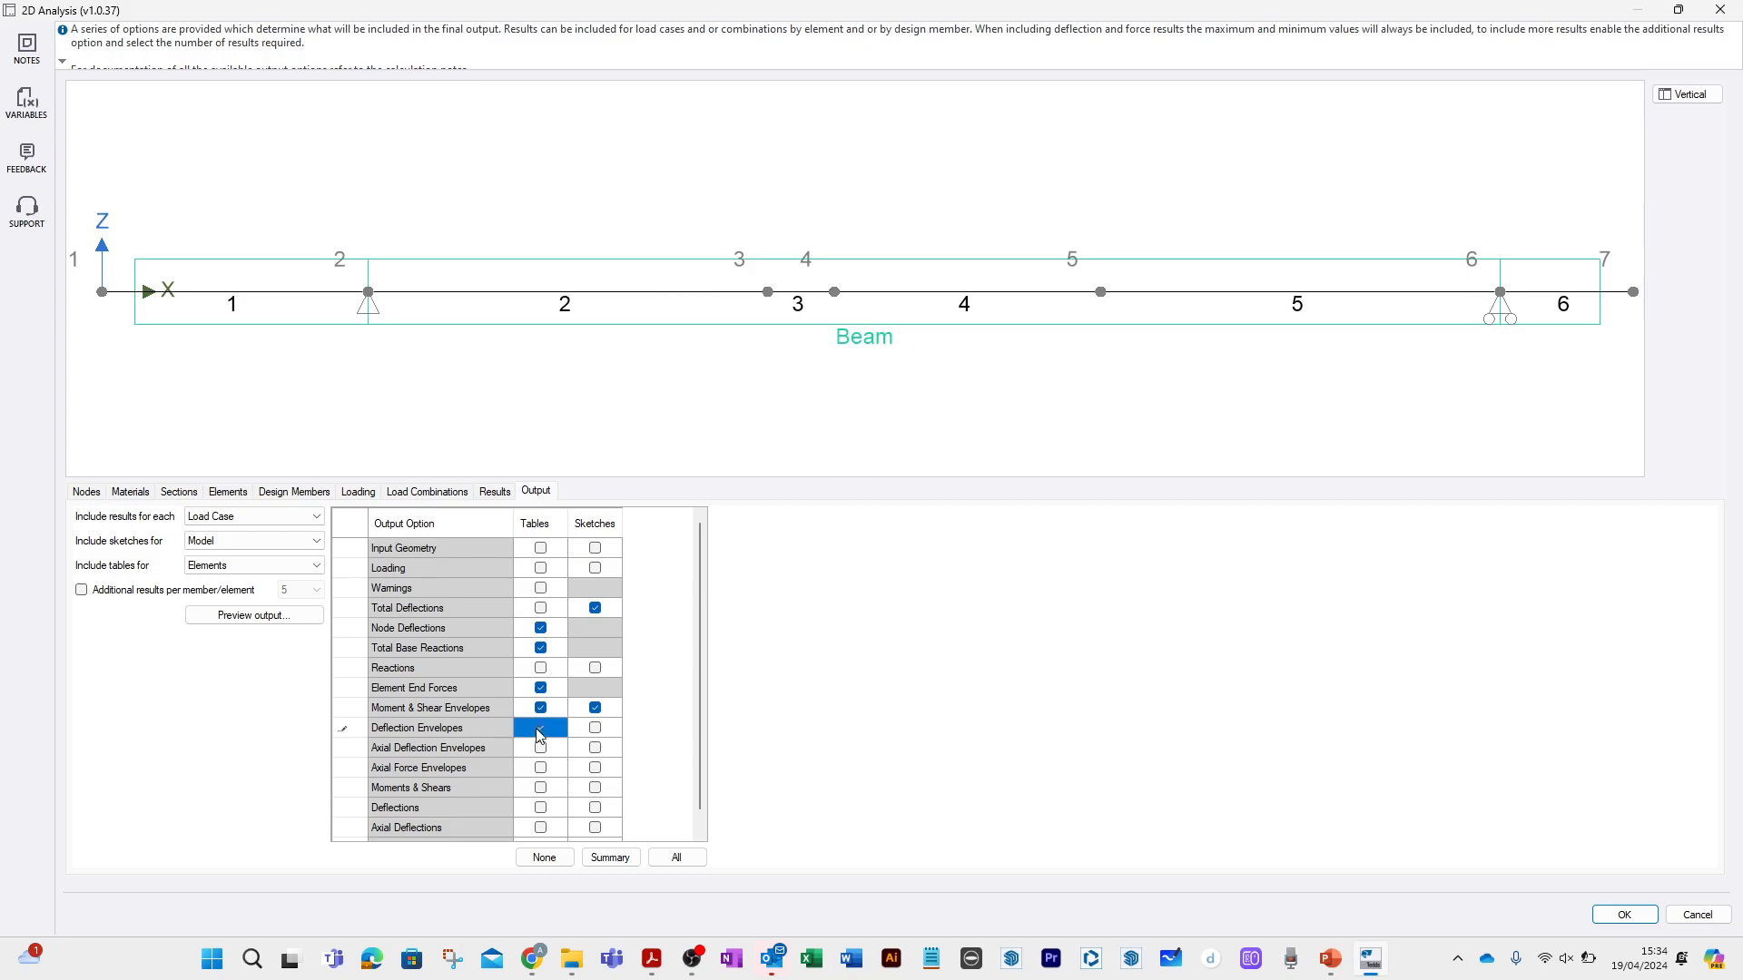
{"action": "left_click", "coordinate": [595, 728]}
{"action": "scroll", "coordinate": [630, 771], "scroll_direction": "down", "scroll_amount": 1}
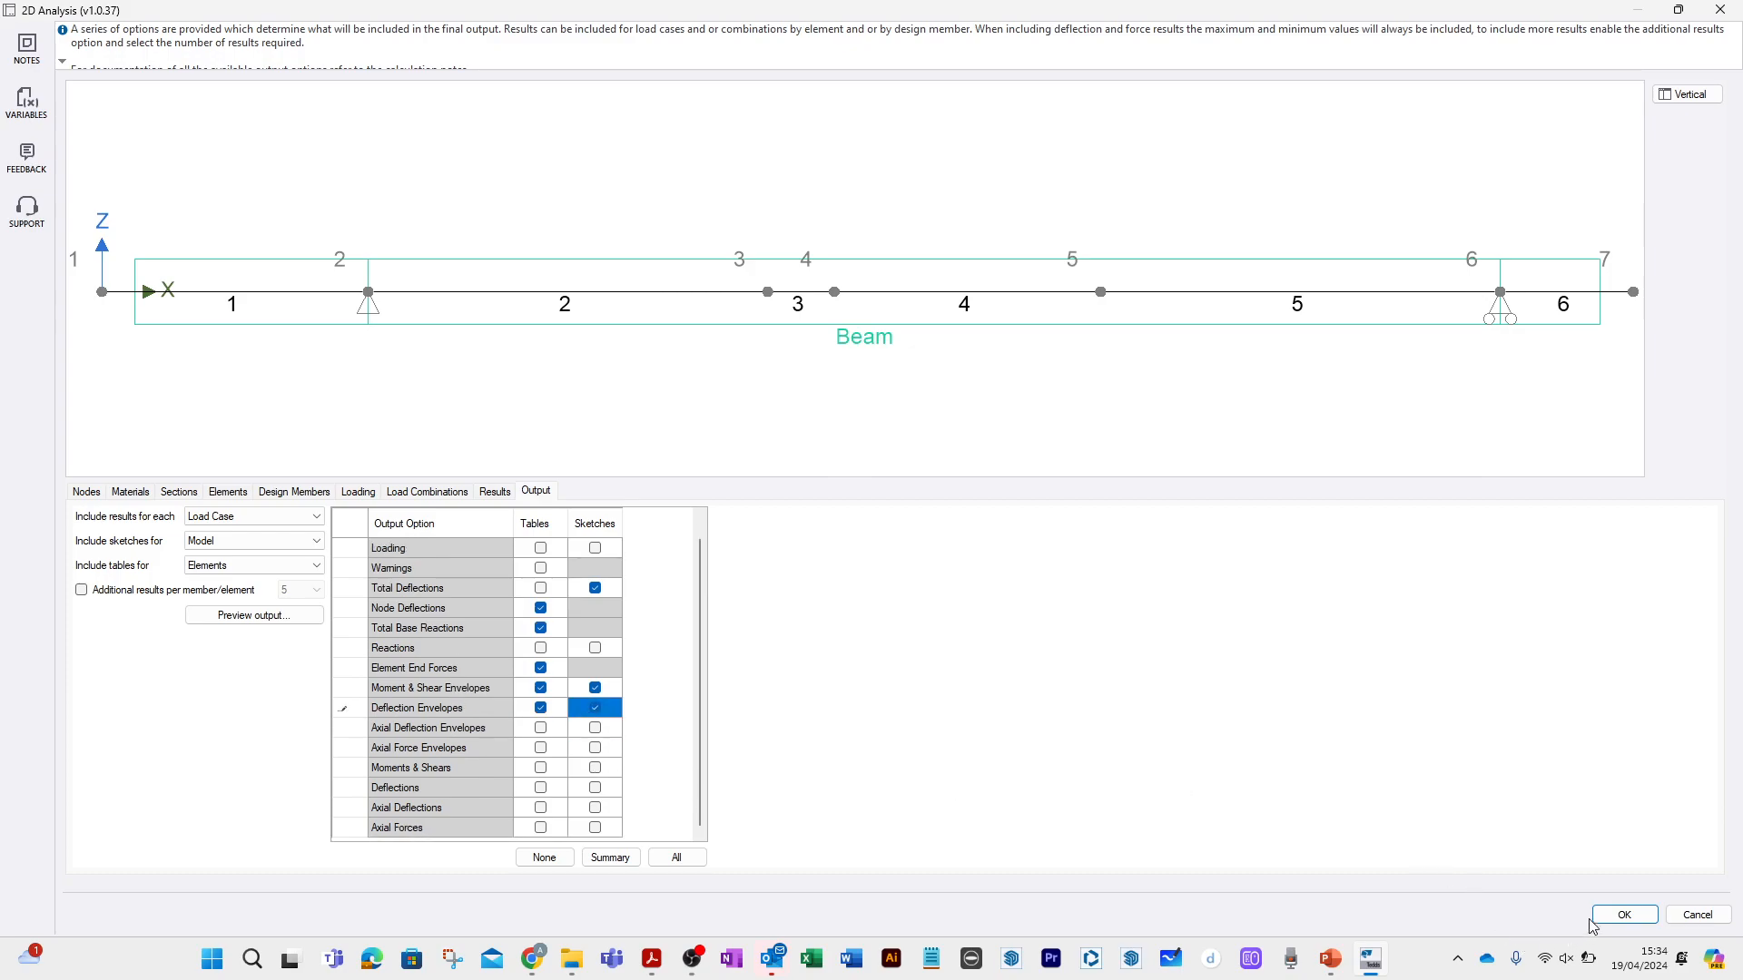
{"action": "left_click", "coordinate": [1624, 915]}
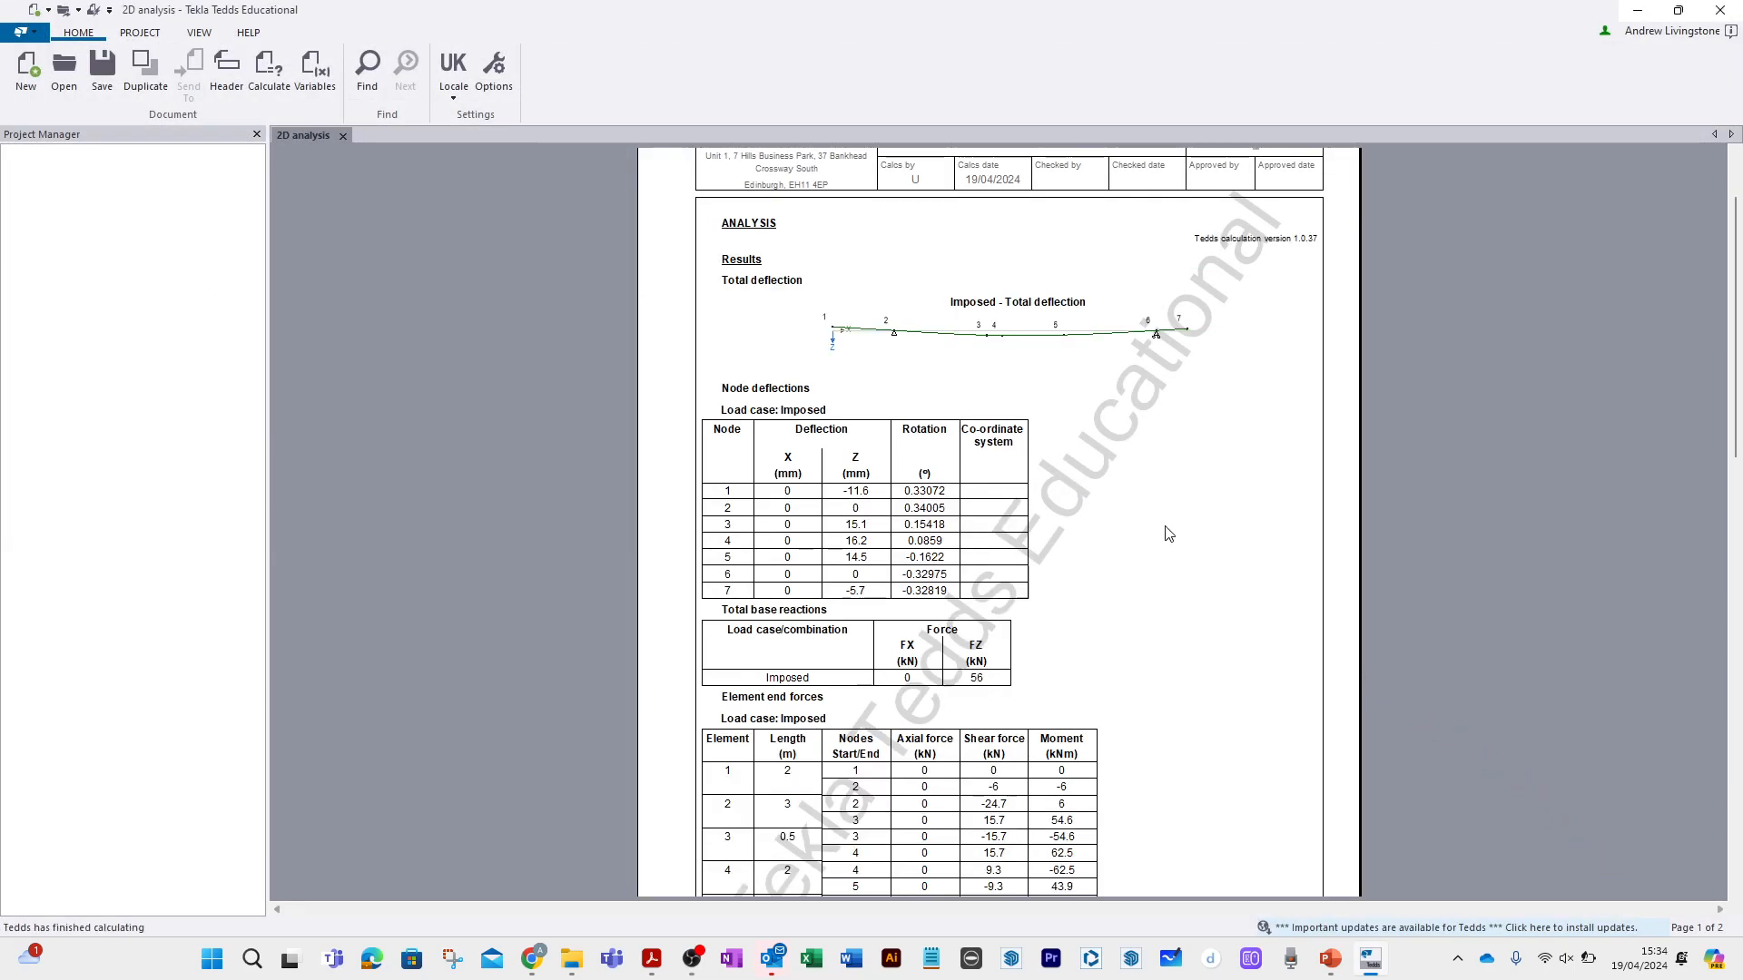
{"action": "scroll", "coordinate": [1178, 540], "scroll_direction": "down", "scroll_amount": 15}
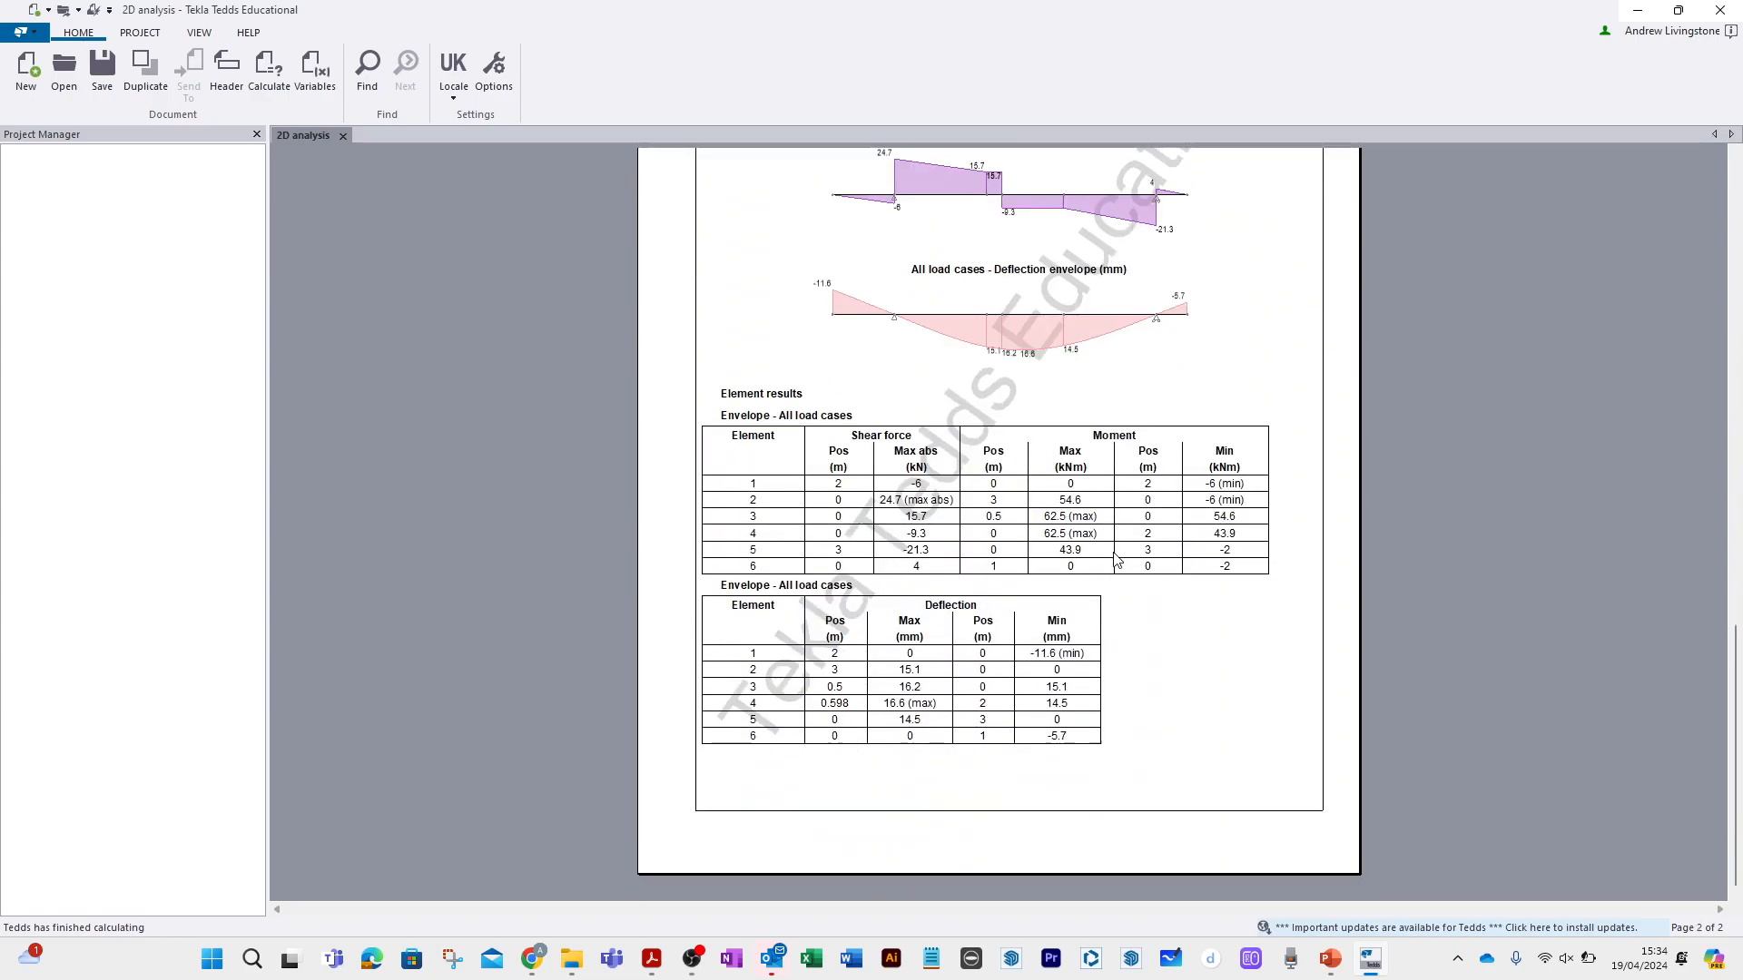
{"action": "scroll", "coordinate": [1117, 560], "scroll_direction": "up", "scroll_amount": 20}
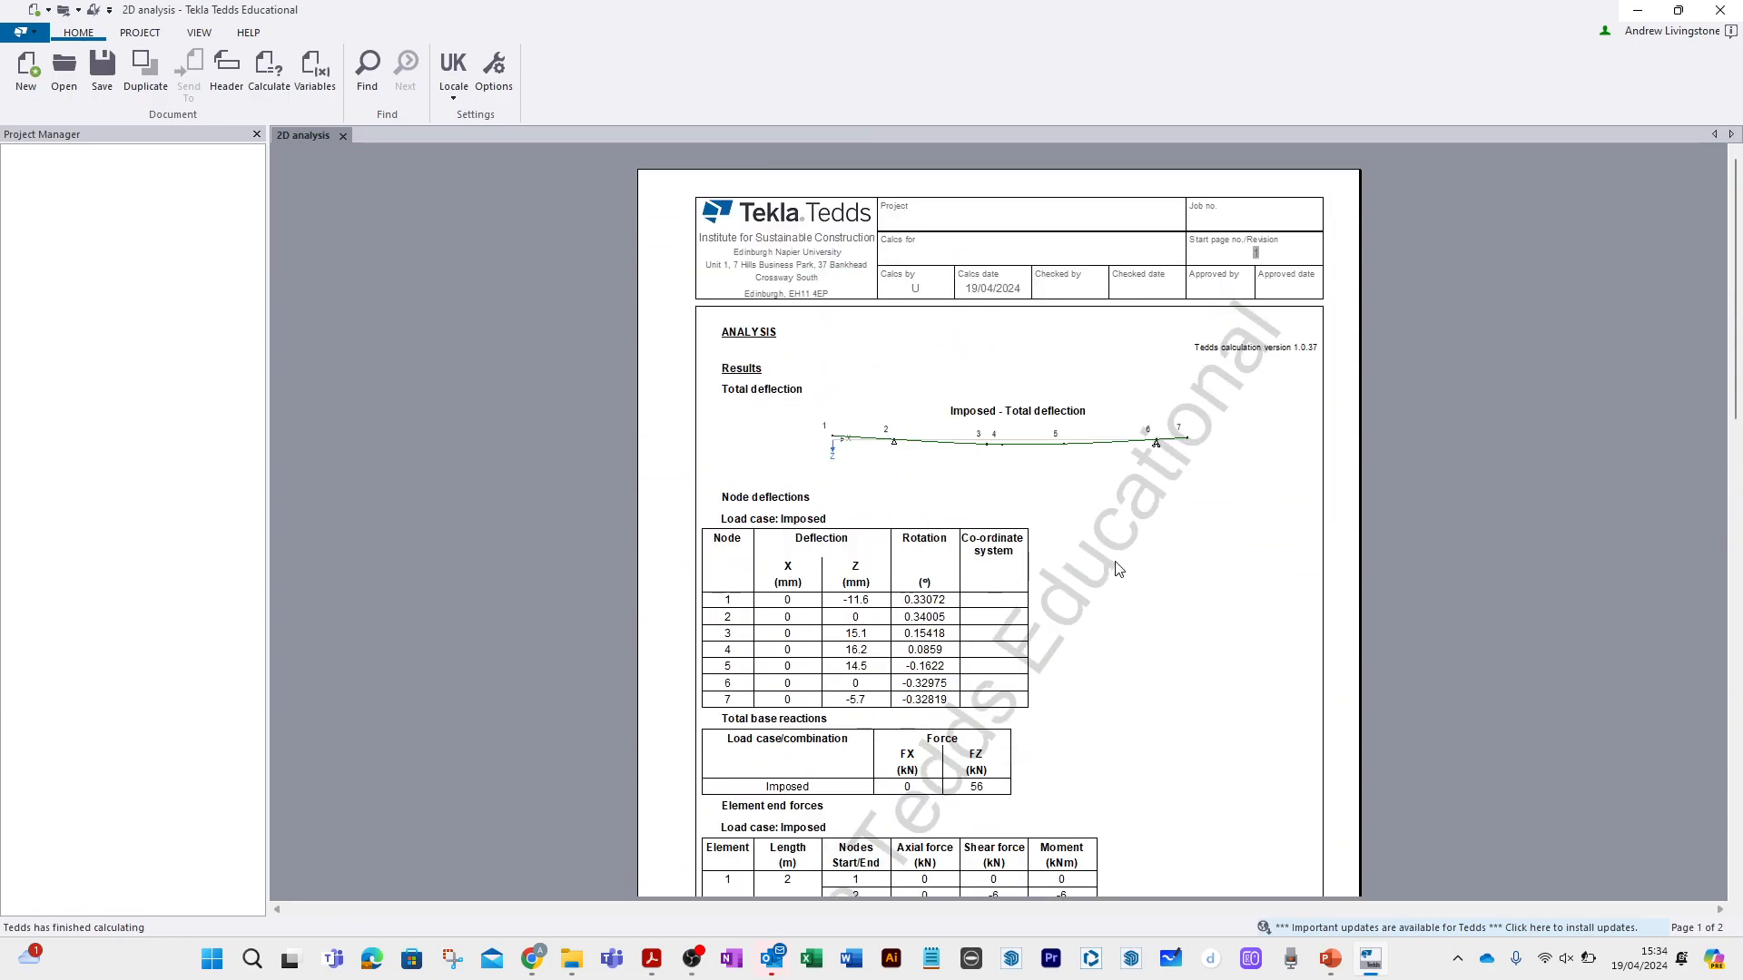